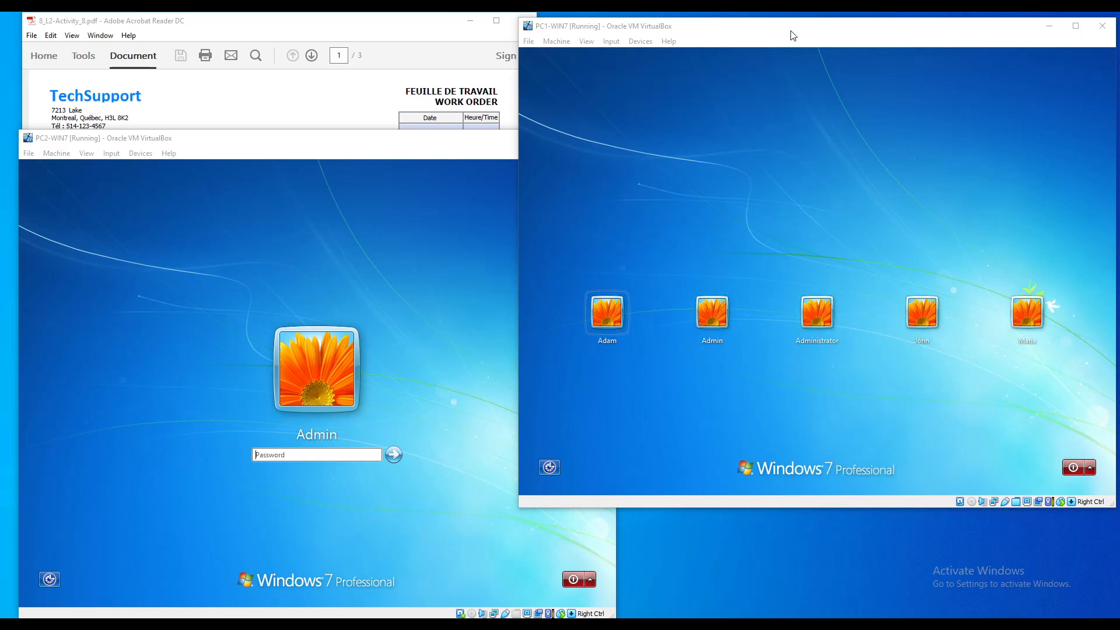
left_click(408, 143)
left_click(843, 30)
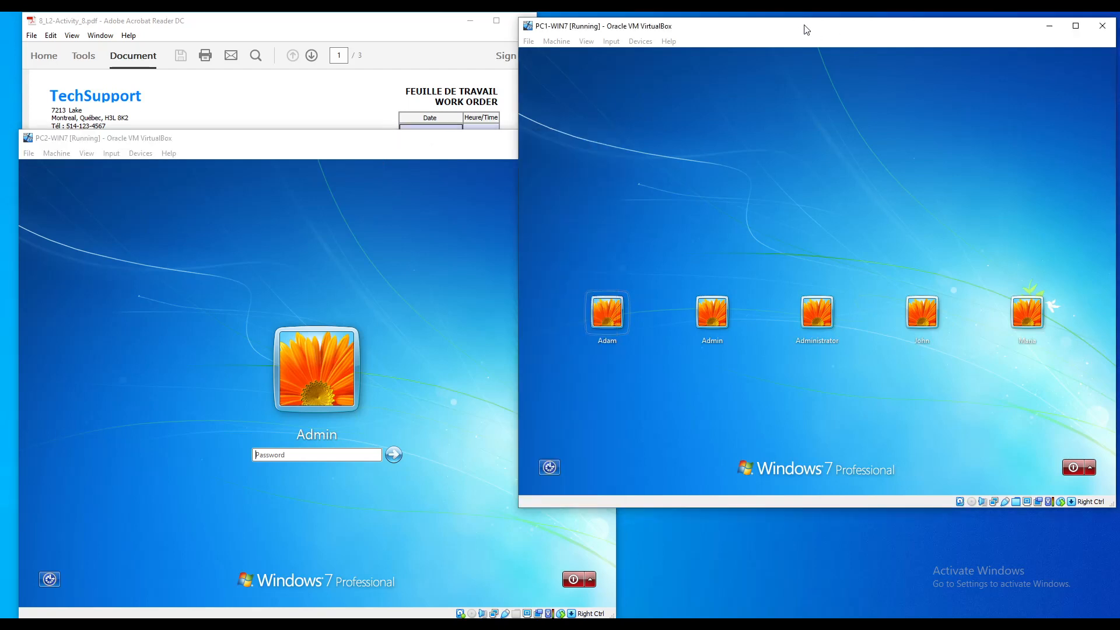
left_click(418, 149)
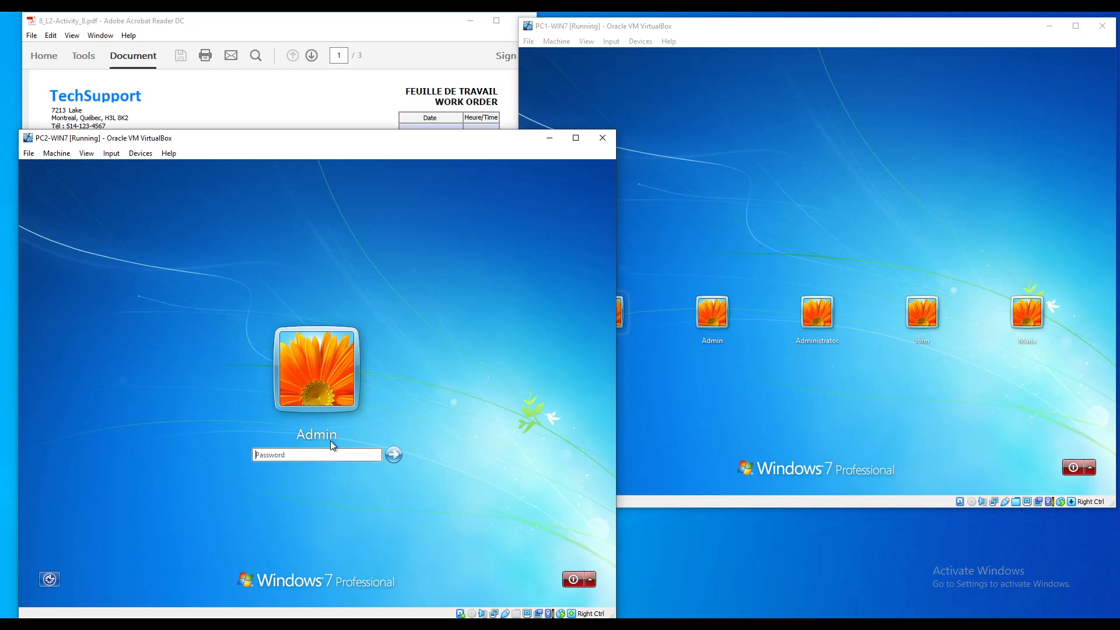
left_click(814, 150)
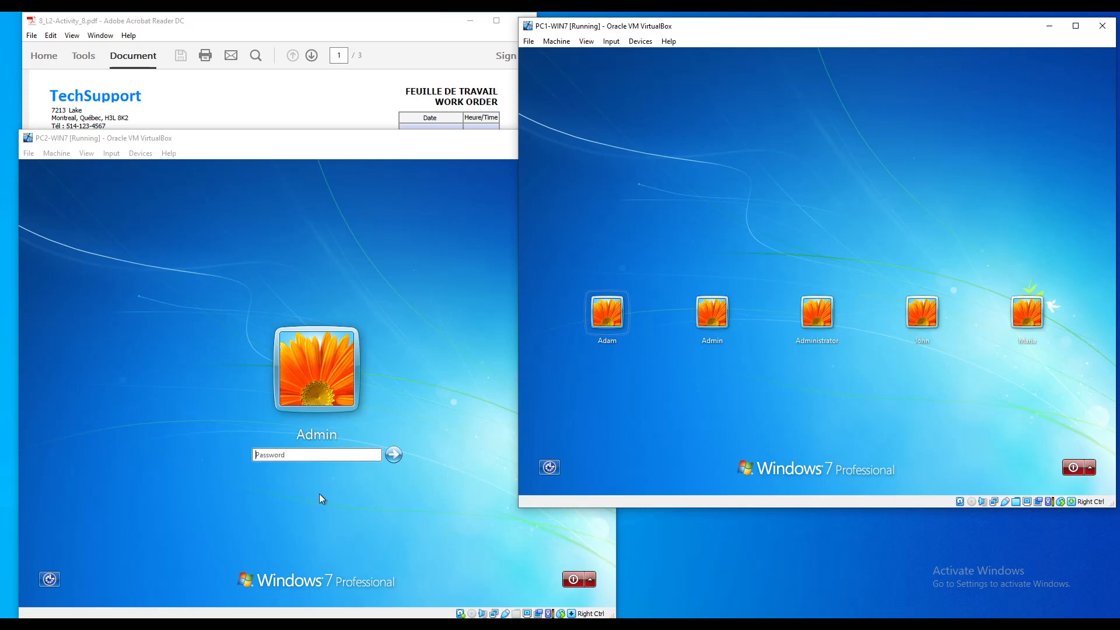
Log on to the PC2-WIN7 virtual machine with the Admin account by entering its password
left_click(306, 455)
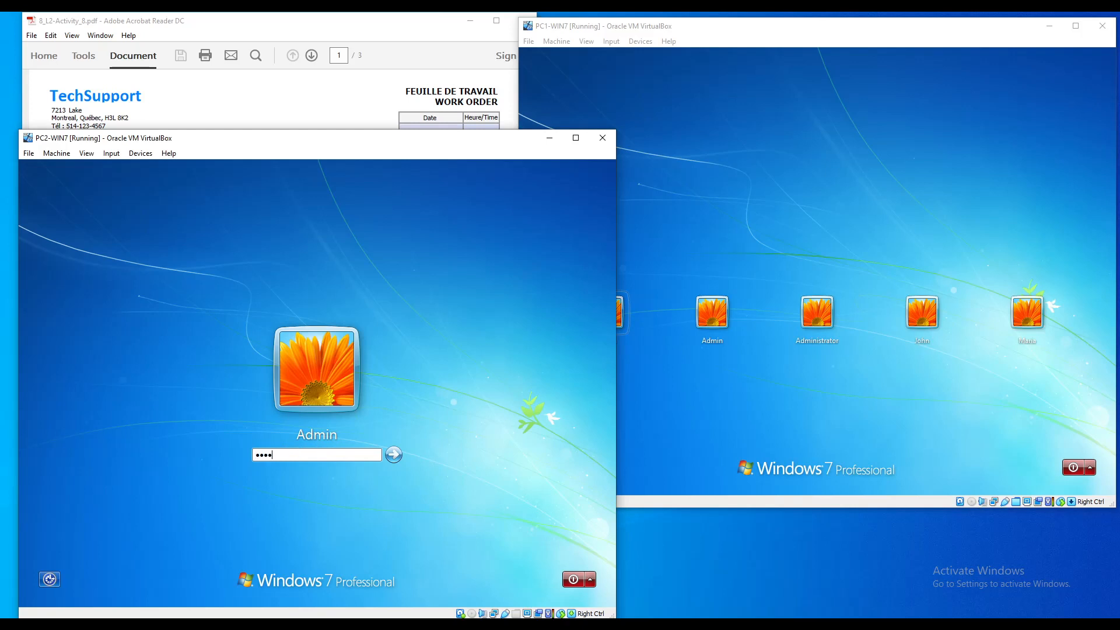
type("••")
key("Return")
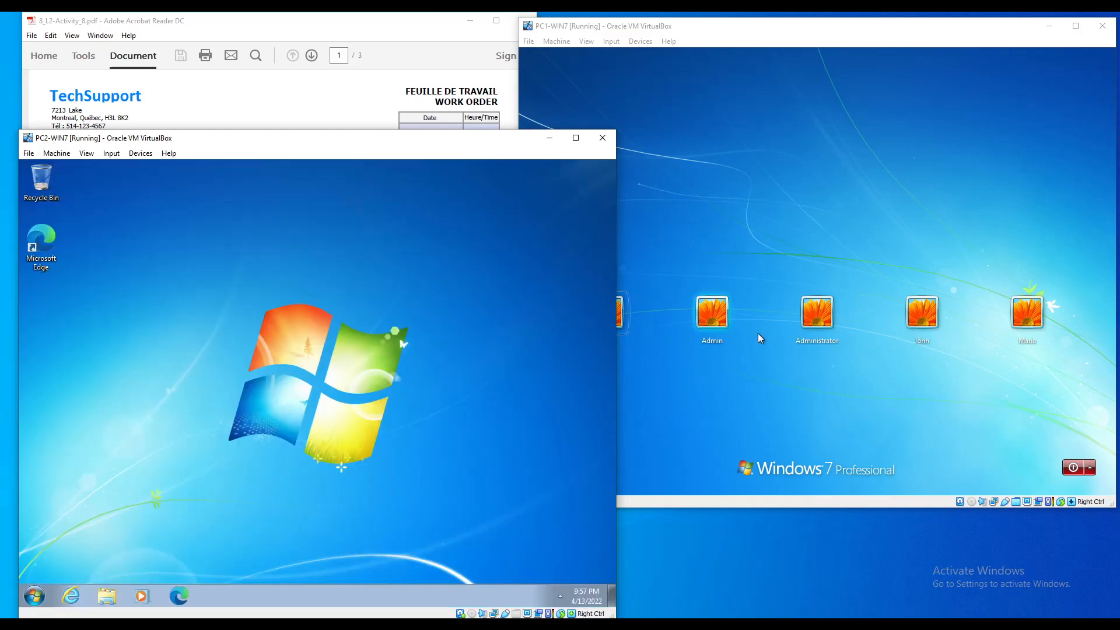
Log on to the PC1-WIN7 virtual machine as Administrator by entering the account password
left_click(817, 314)
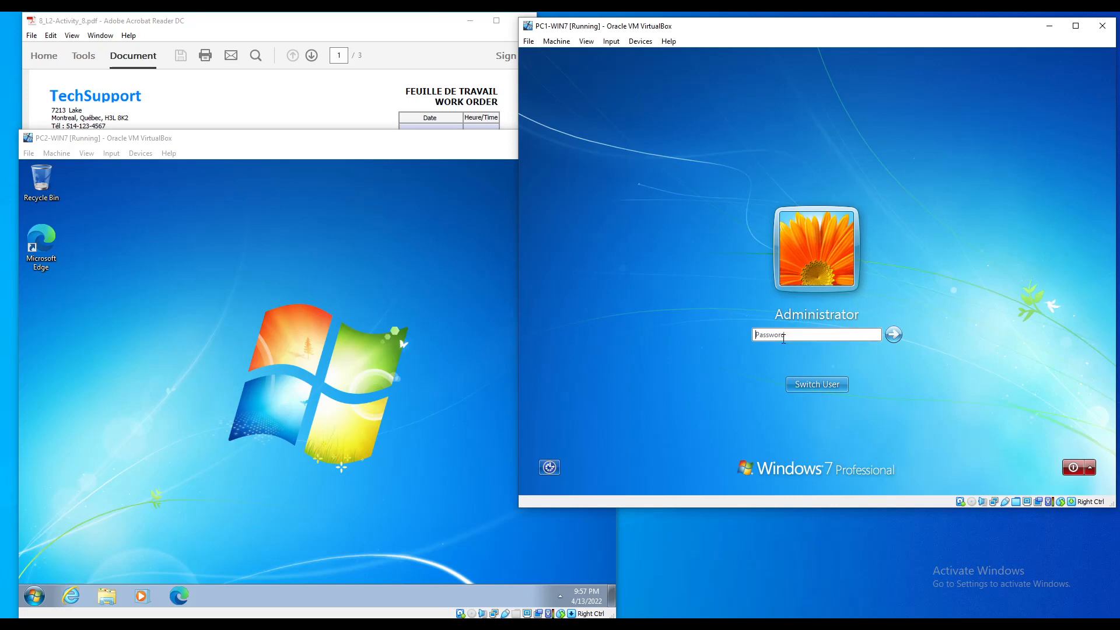
type("••••••••••")
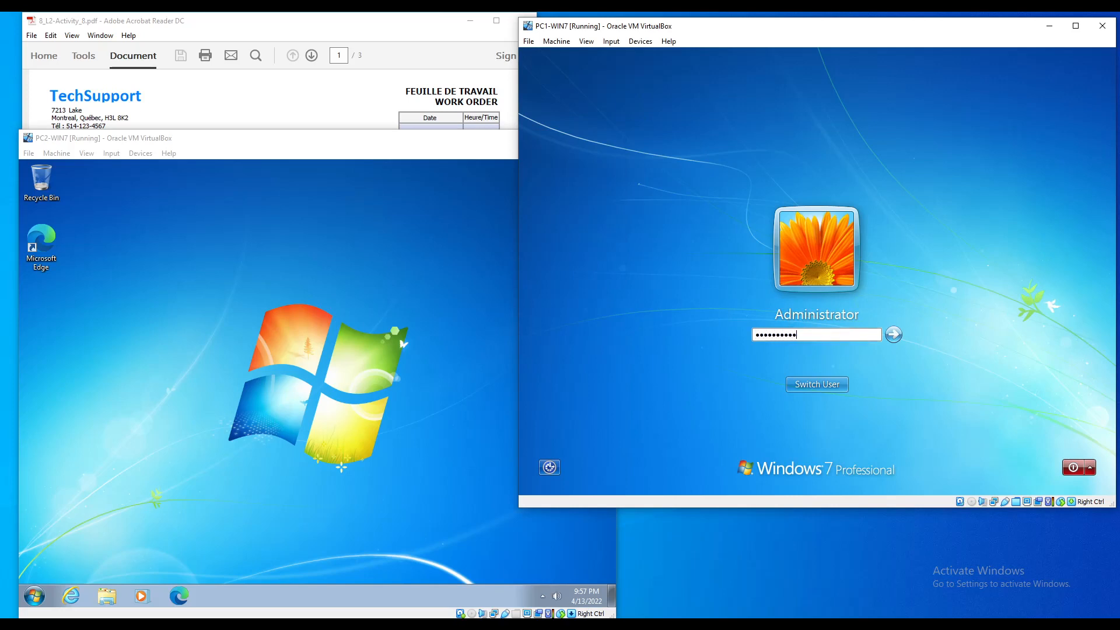
key("Return")
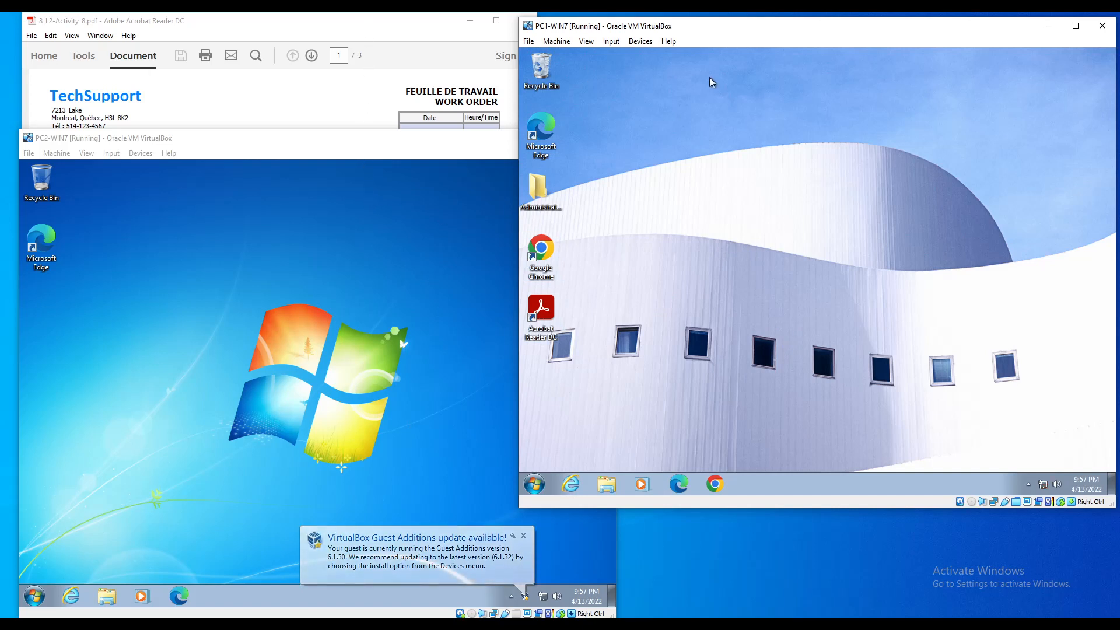
Open the VirtualBox network settings of both virtual machines, PC1-WIN7 first and PC2-WIN7 second
left_click(645, 43)
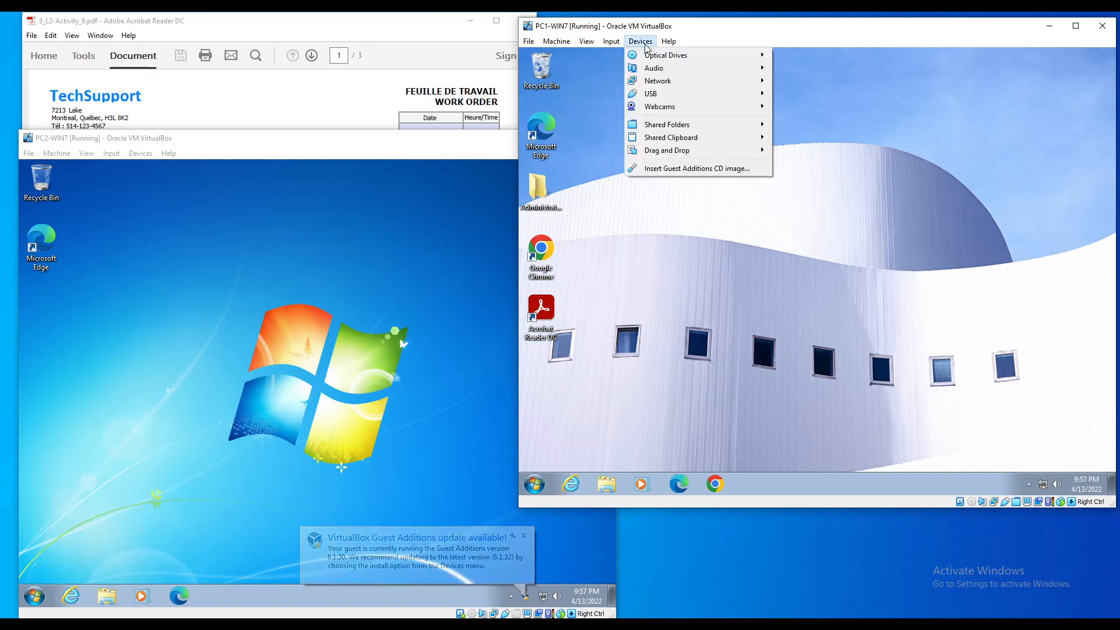
mouse_move(662, 83)
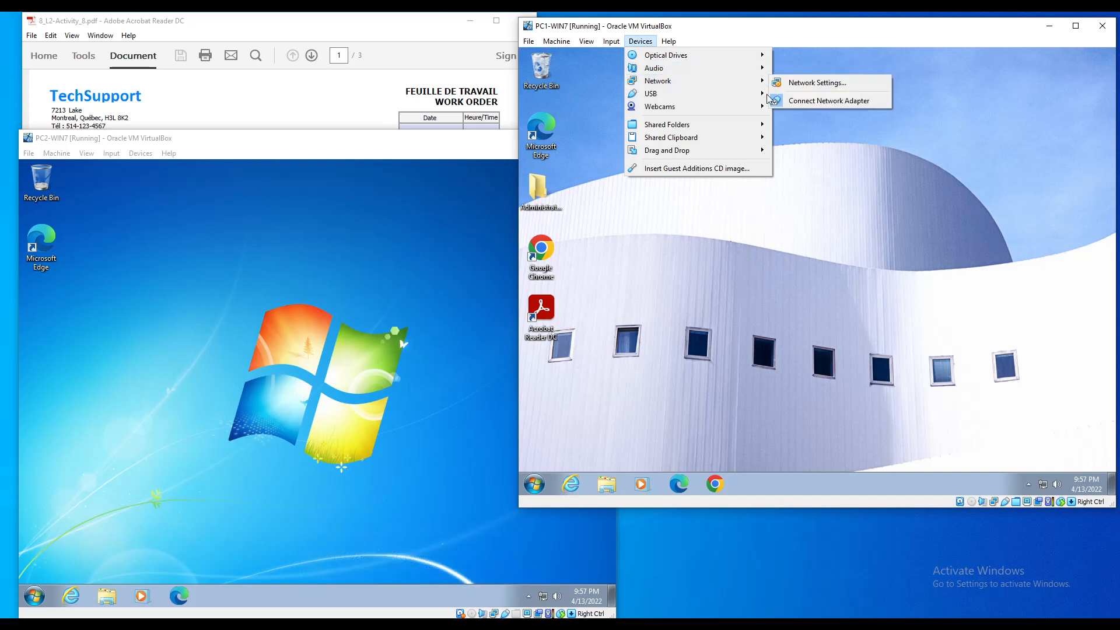
left_click(834, 83)
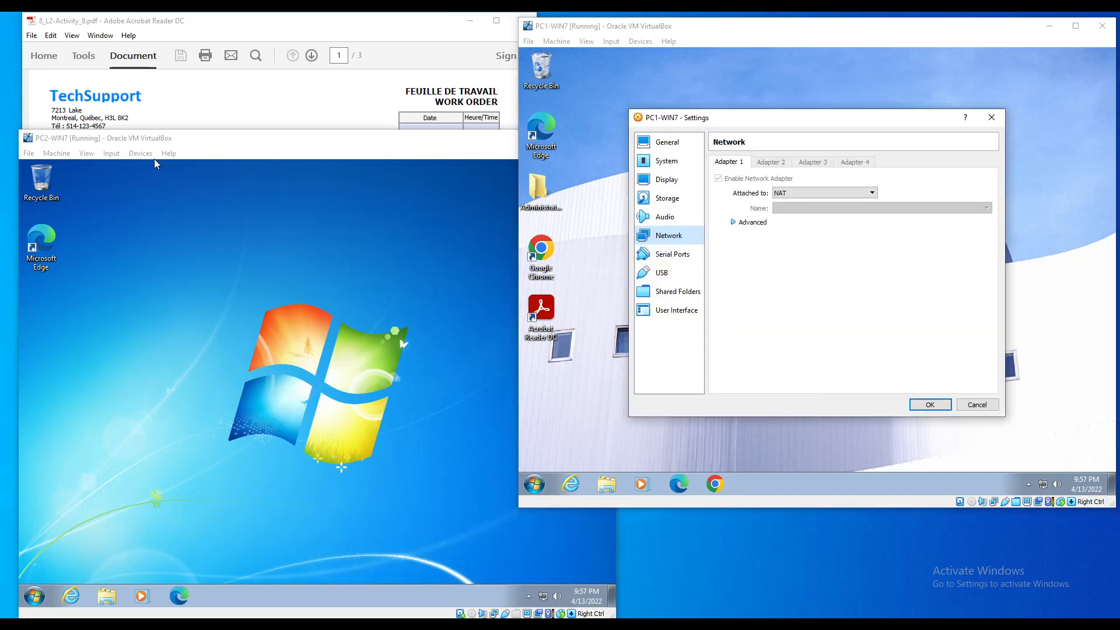
left_click(142, 154)
mouse_move(161, 200)
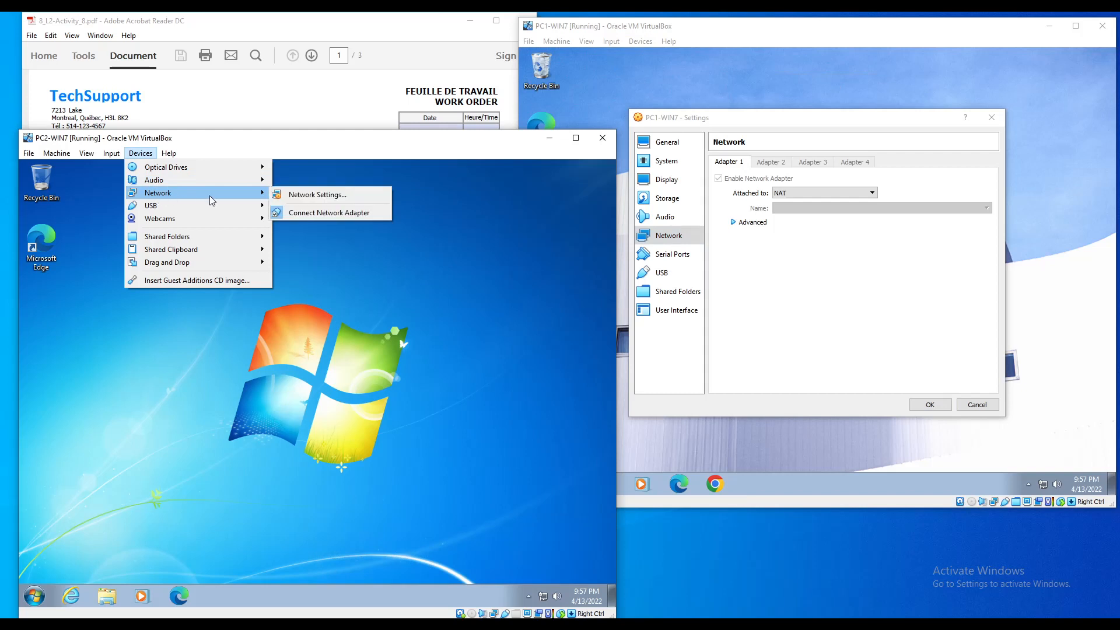
left_click(300, 195)
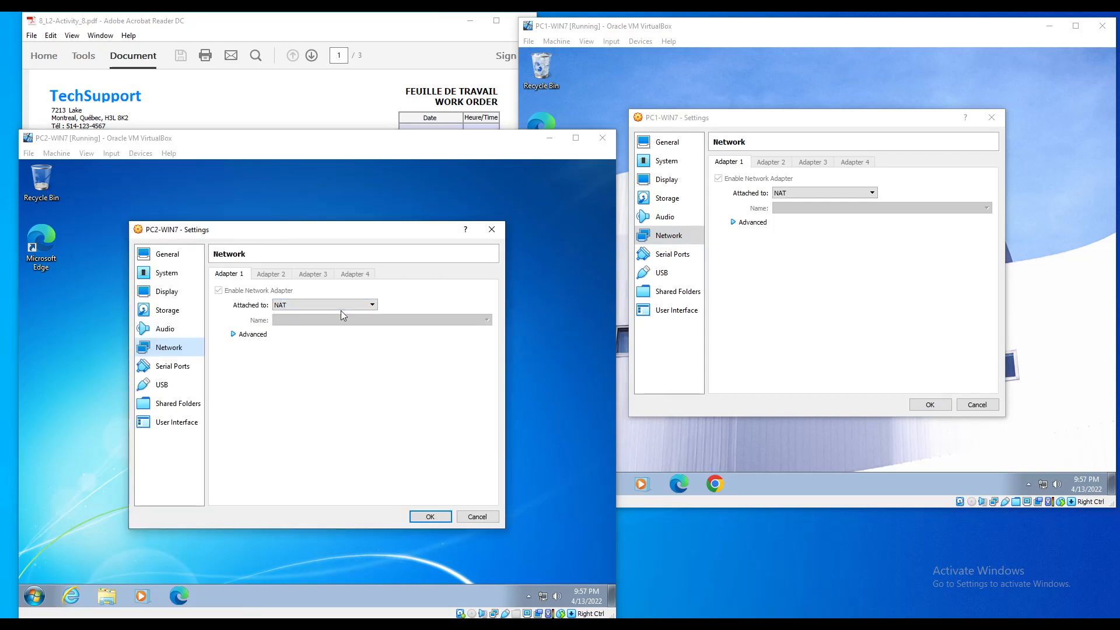
Attach network Adapter 1 to Host-only Adapter in the settings of both PC2-WIN7 and PC1-WIN7
left_click(372, 306)
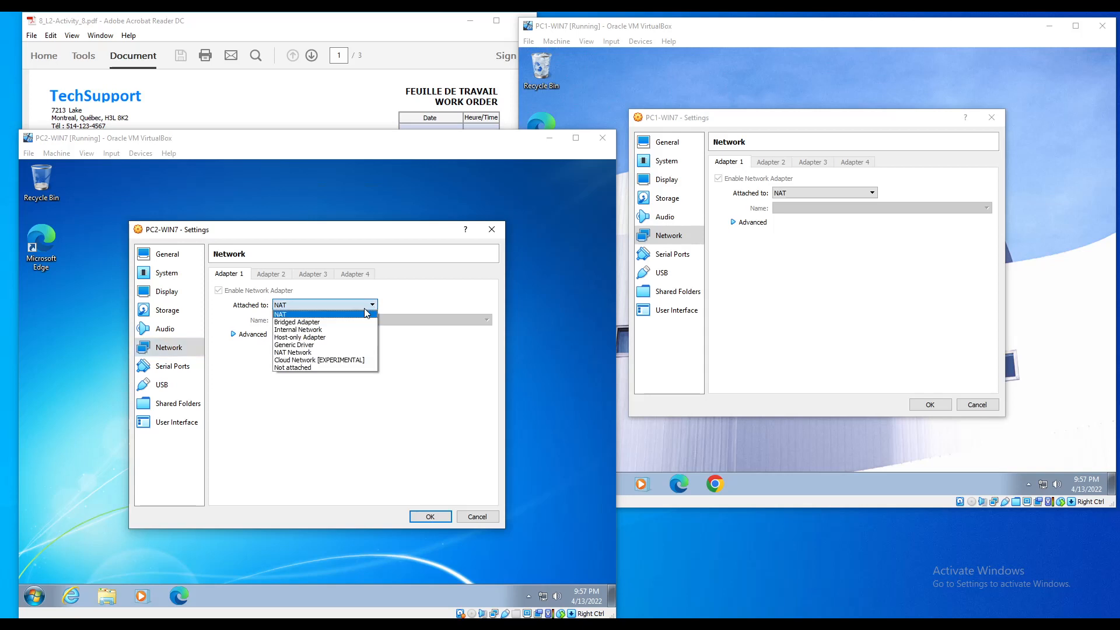
left_click(328, 340)
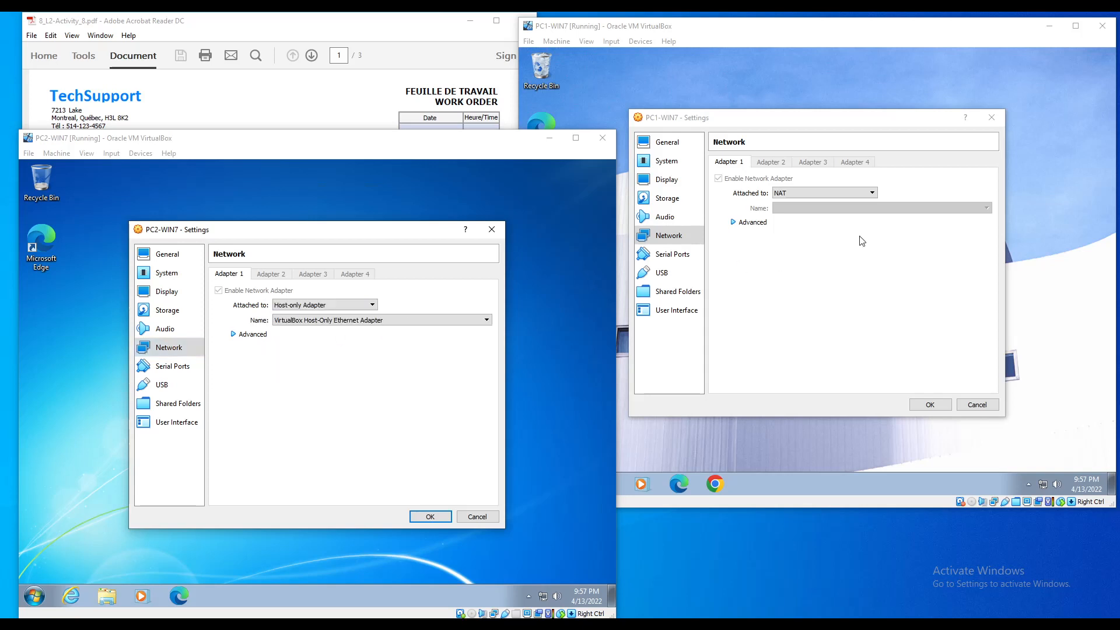
left_click(871, 193)
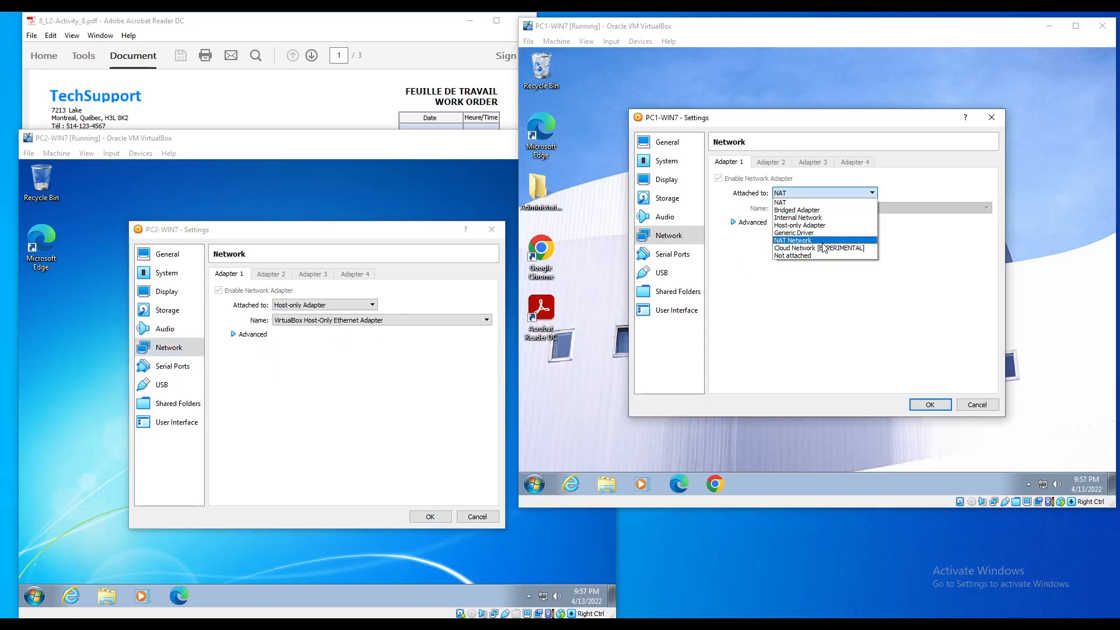
left_click(843, 225)
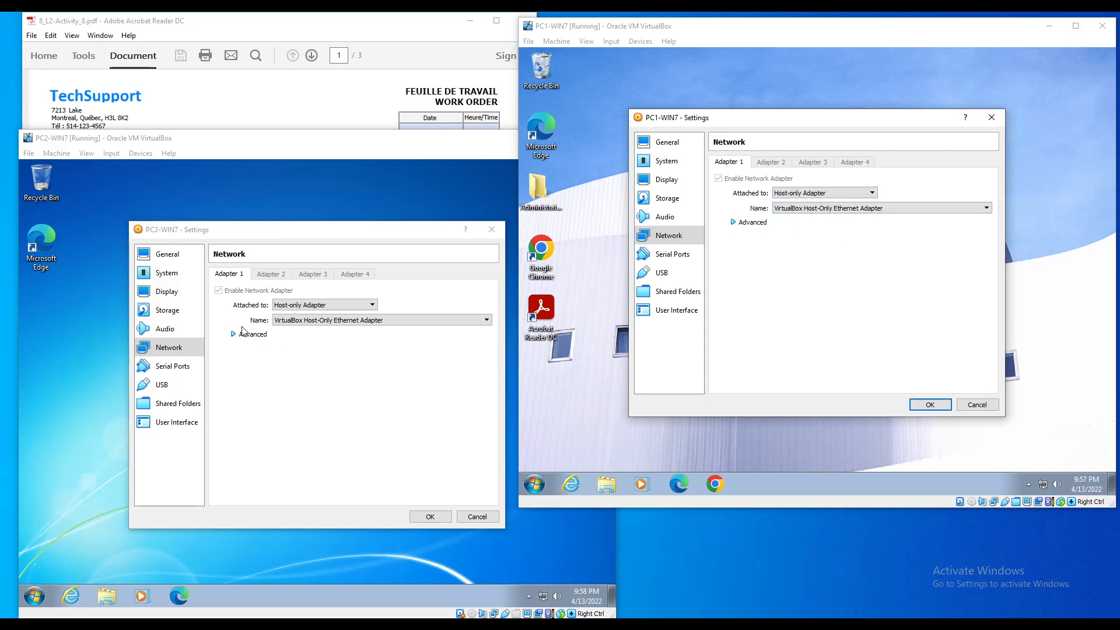
Choose VirtualBox Host-Only Ethernet Adapter as the adapter name on both virtual machines and apply both network settings
left_click(487, 321)
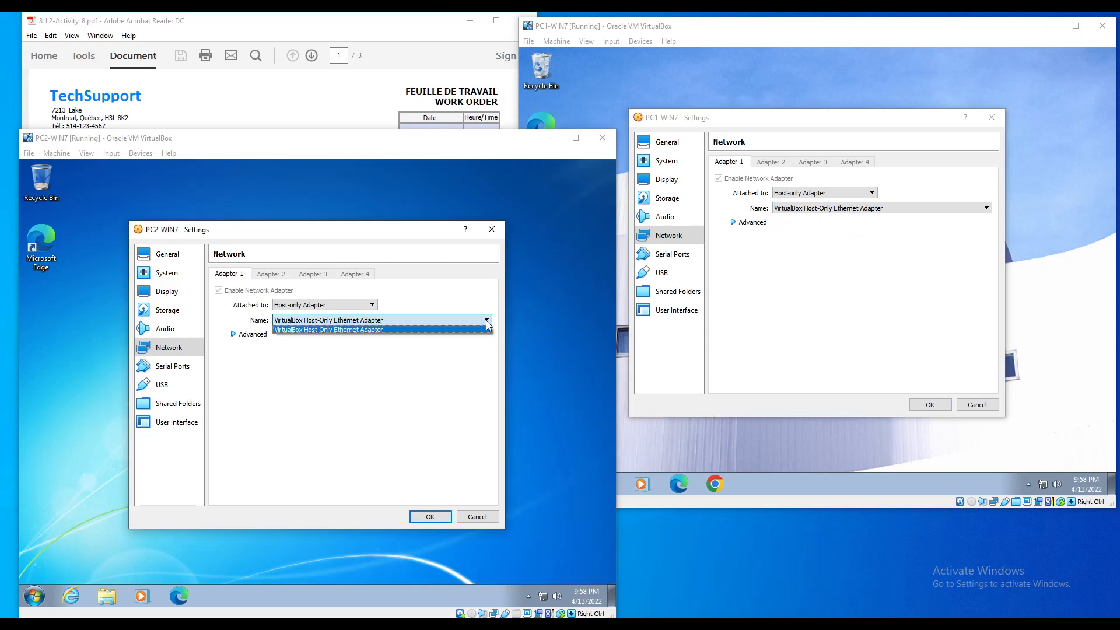
left_click(485, 329)
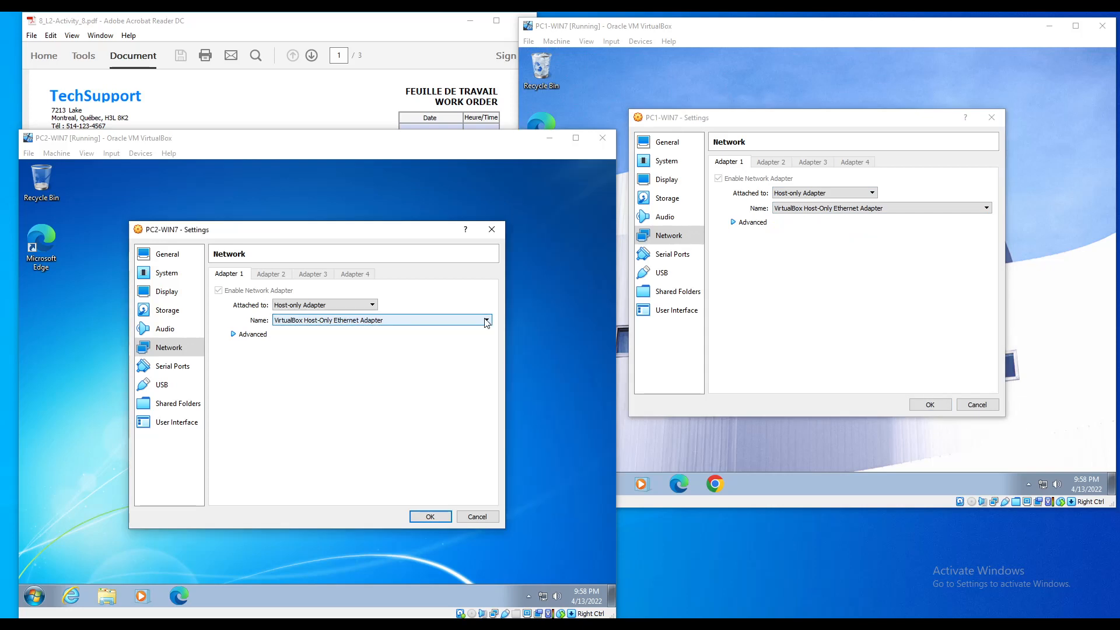
left_click(986, 210)
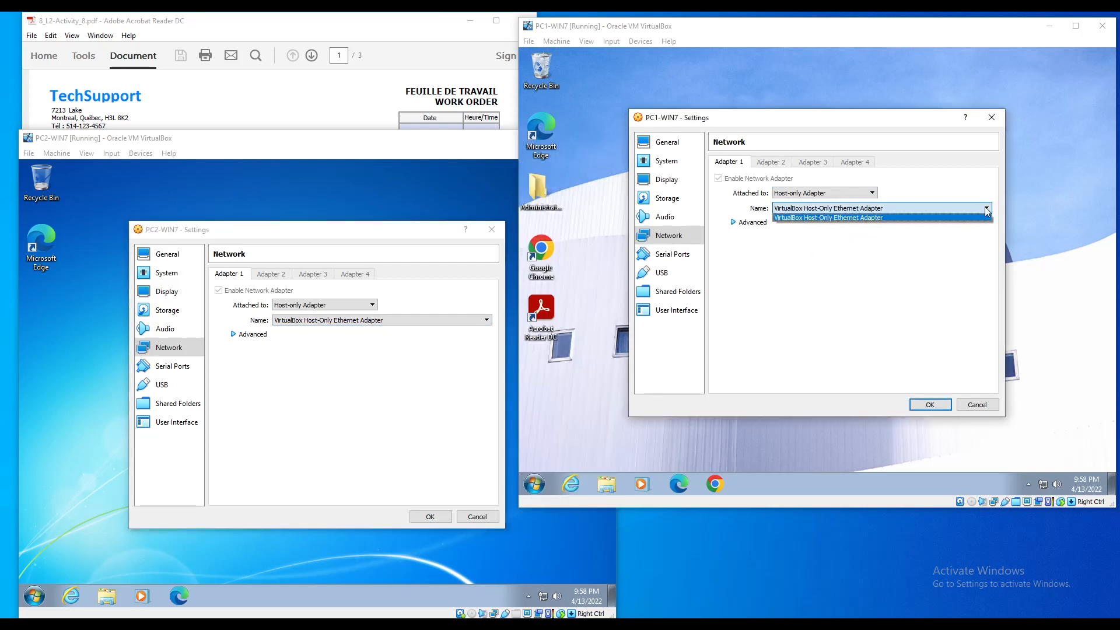
left_click(985, 214)
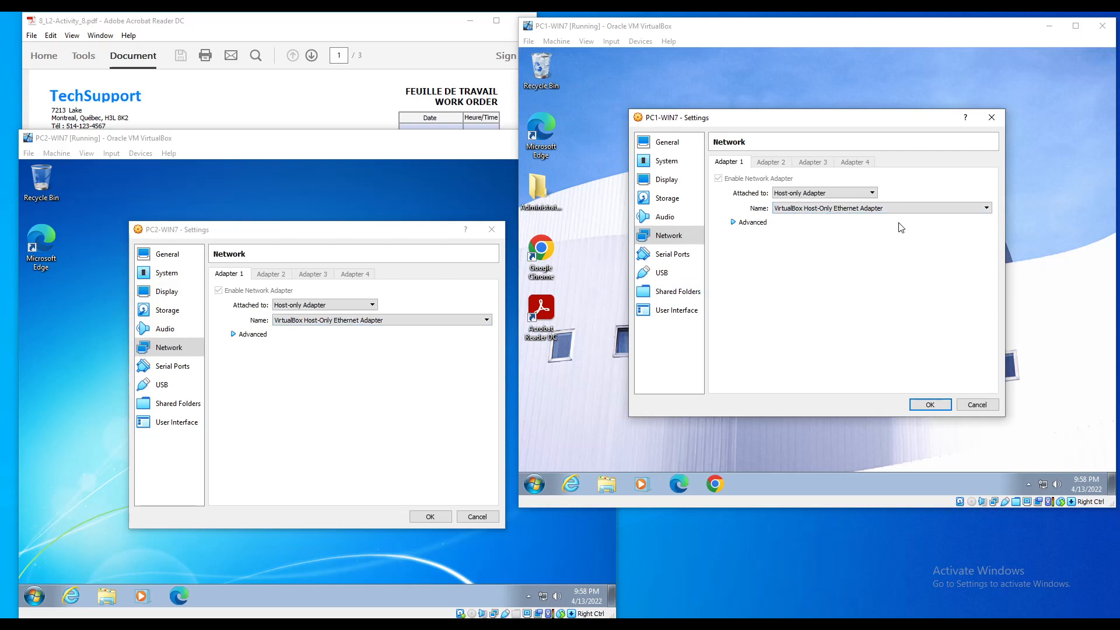
left_click(931, 405)
left_click(421, 516)
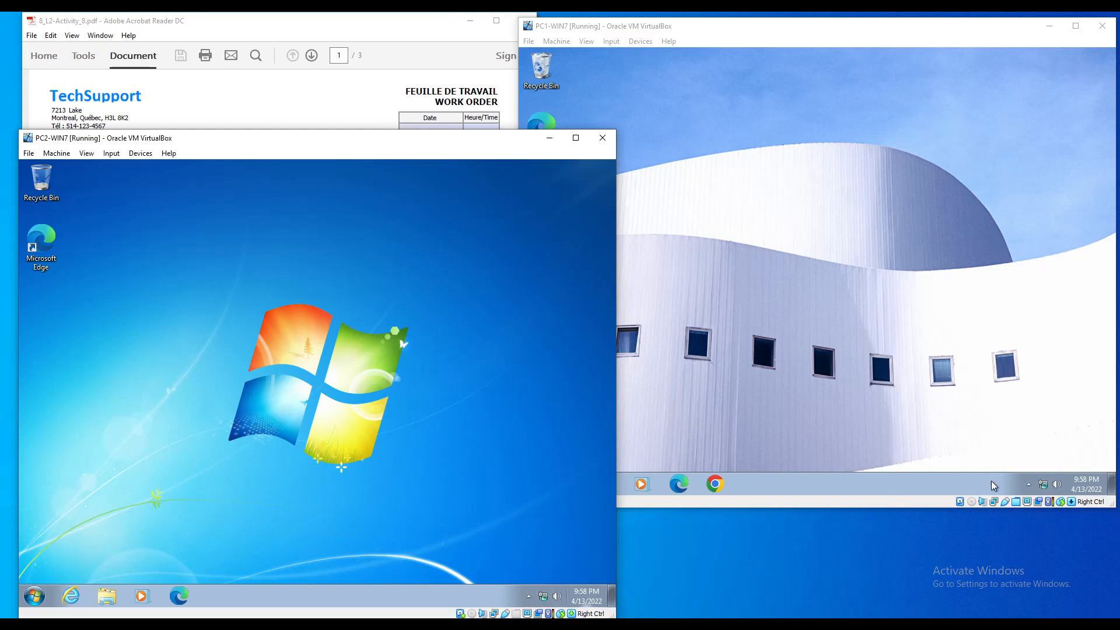
Dismiss the IP address conflict error on PC1-WIN7 and open the Local Area Connection's Internet Protocol Version 4 properties
mouse_move(1048, 490)
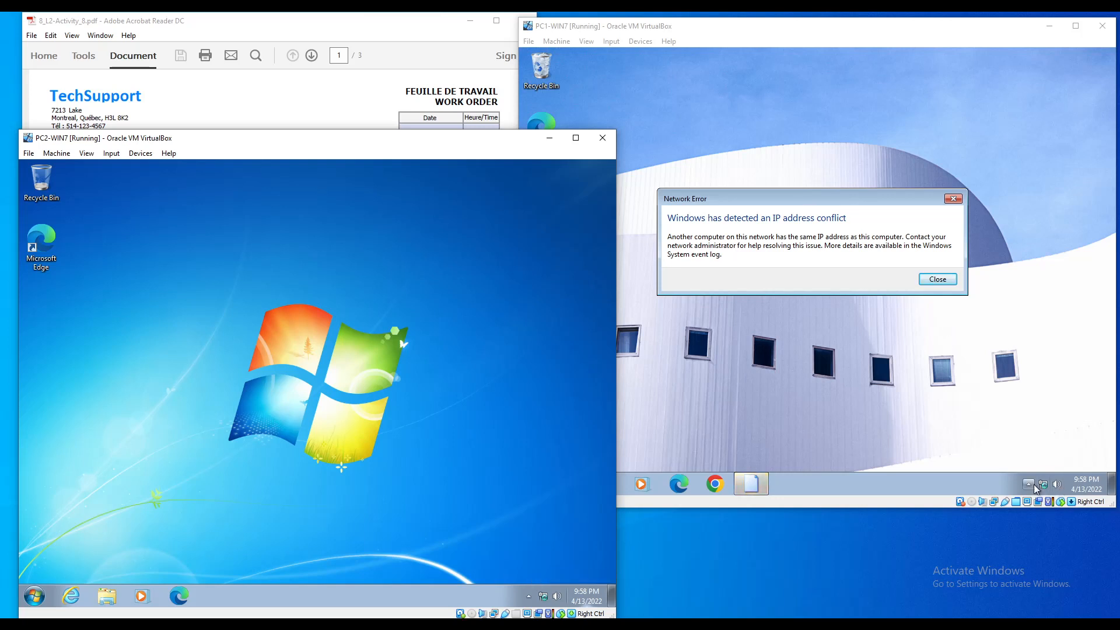
left_click(938, 280)
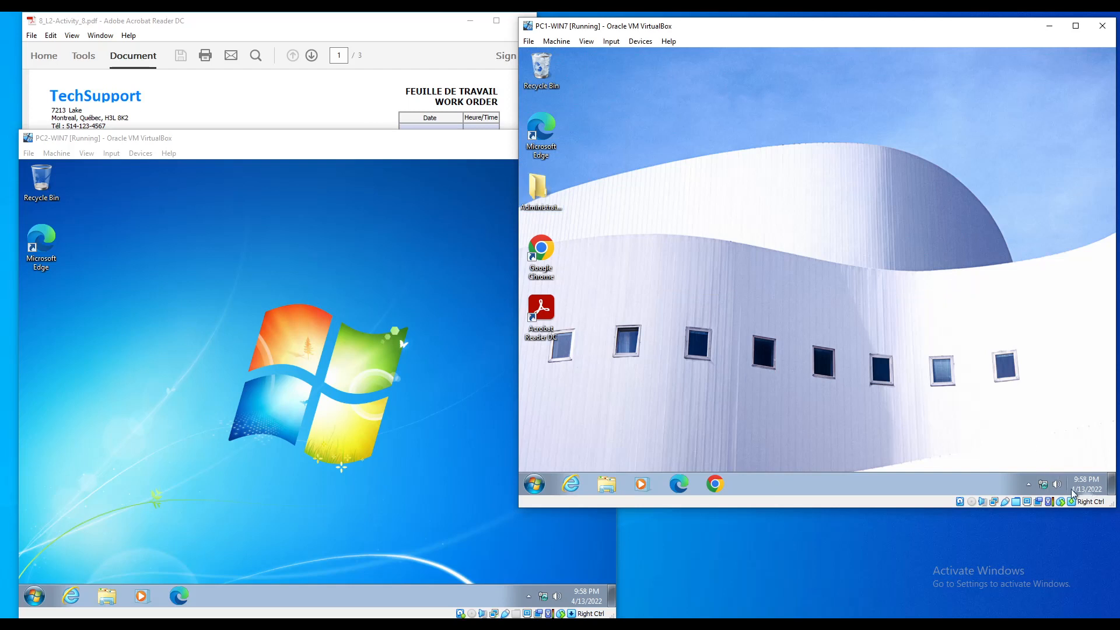
right_click(1042, 485)
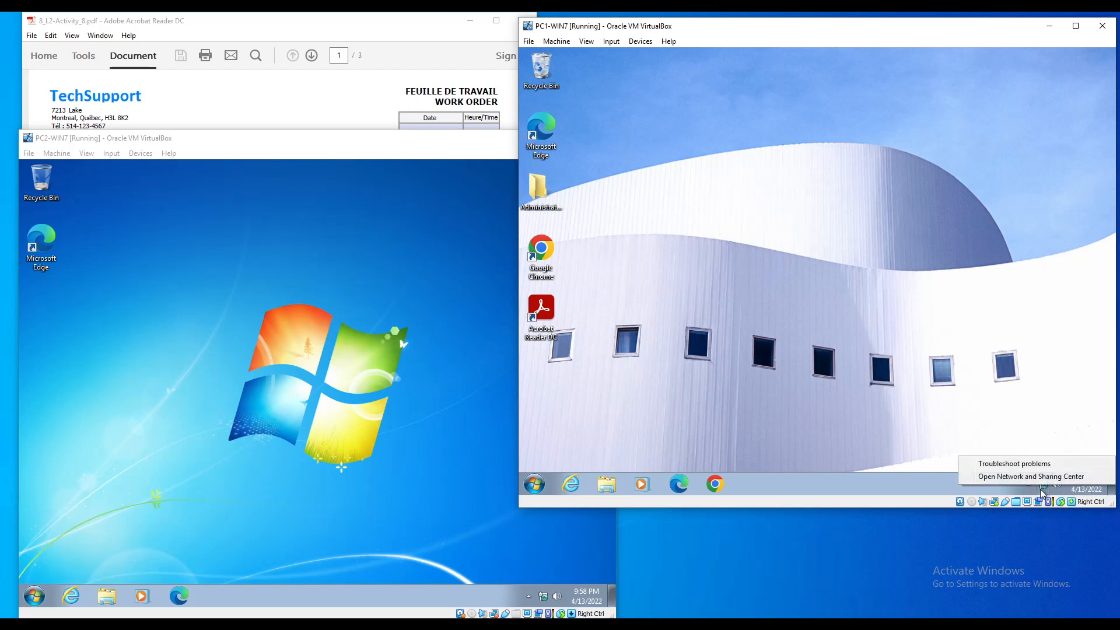
left_click(1011, 477)
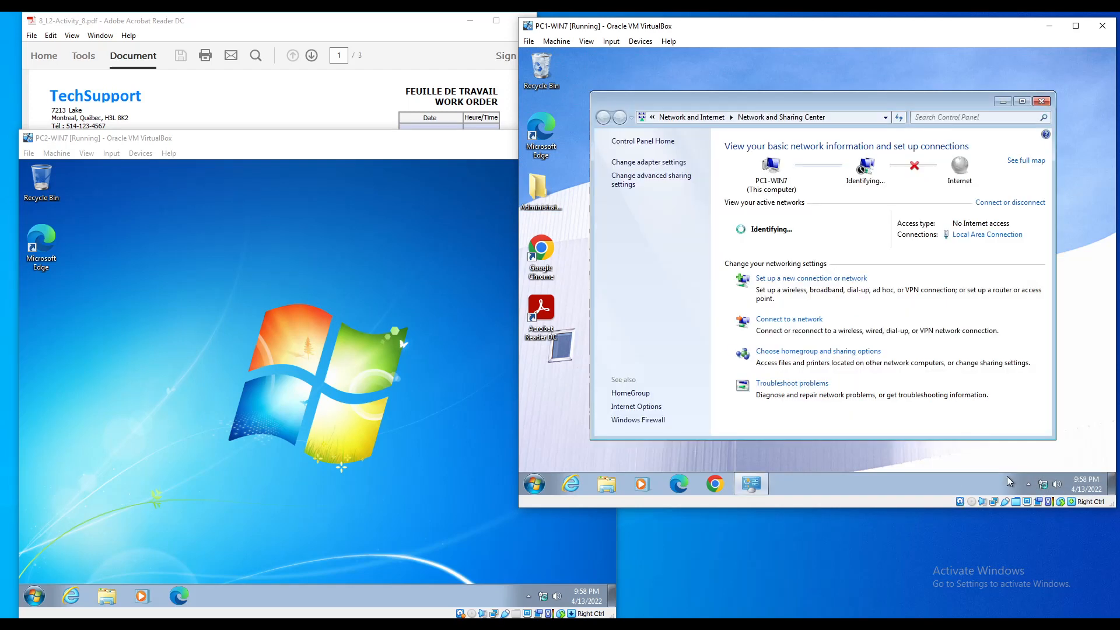
left_click(987, 236)
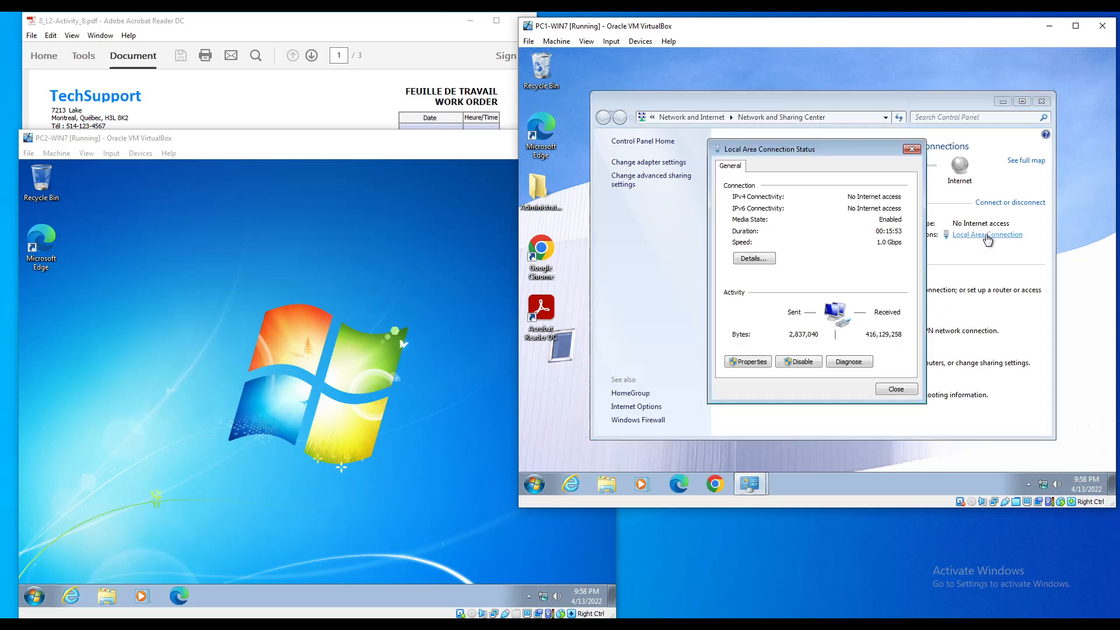
left_click(754, 362)
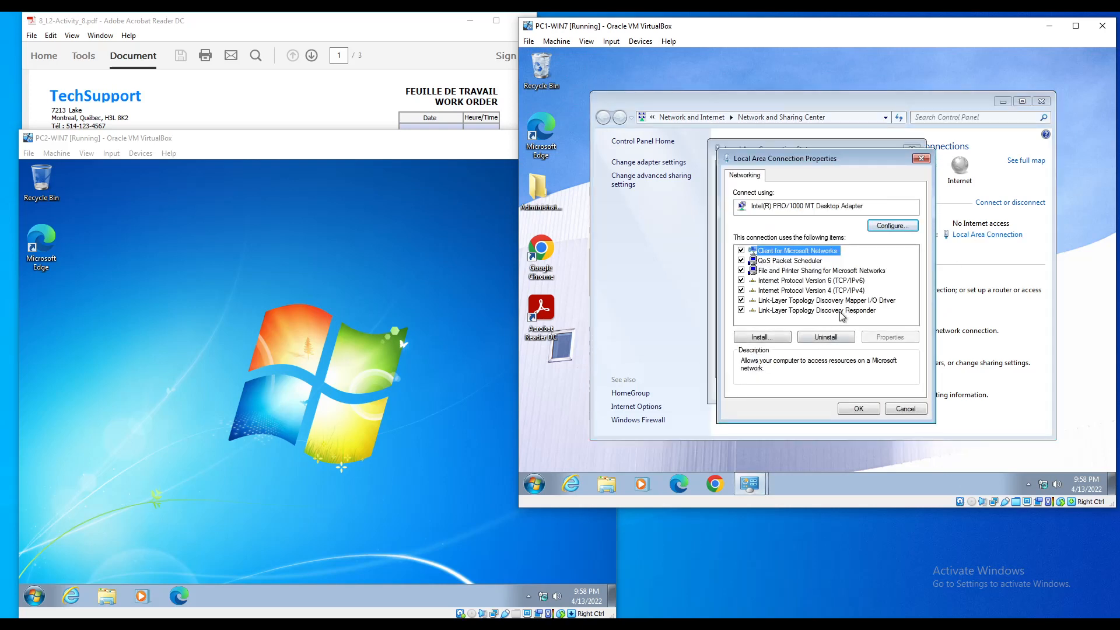
double_click(849, 291)
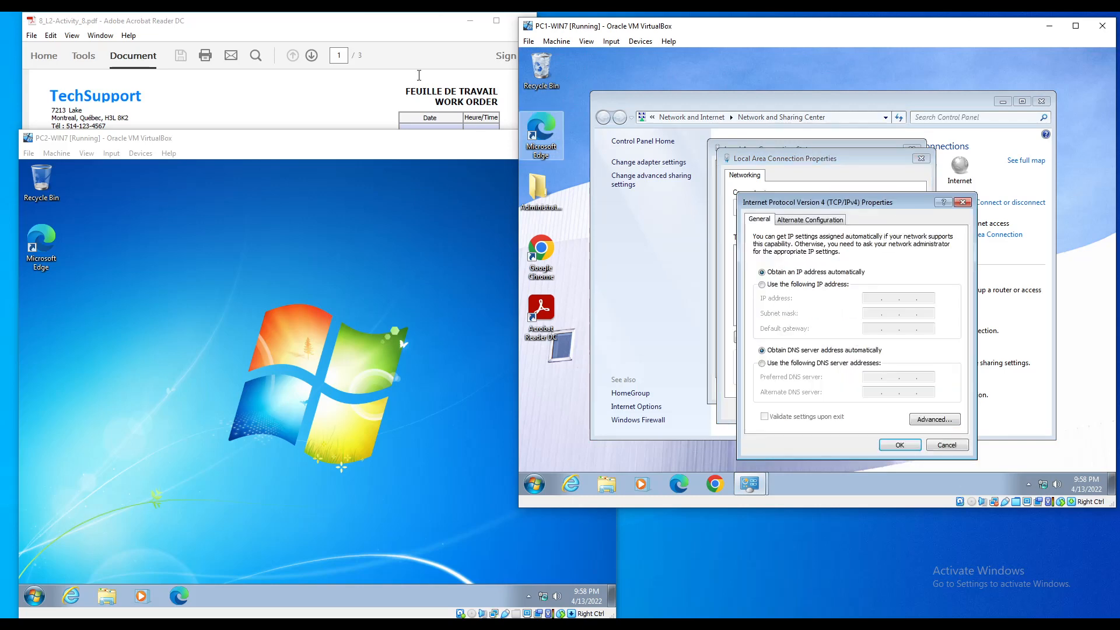
Consult the work order PDF in Acrobat Reader and give PC1-WIN7 the static IP address 192.168.100.101 with subnet mask 255.255.255.0
left_click(382, 34)
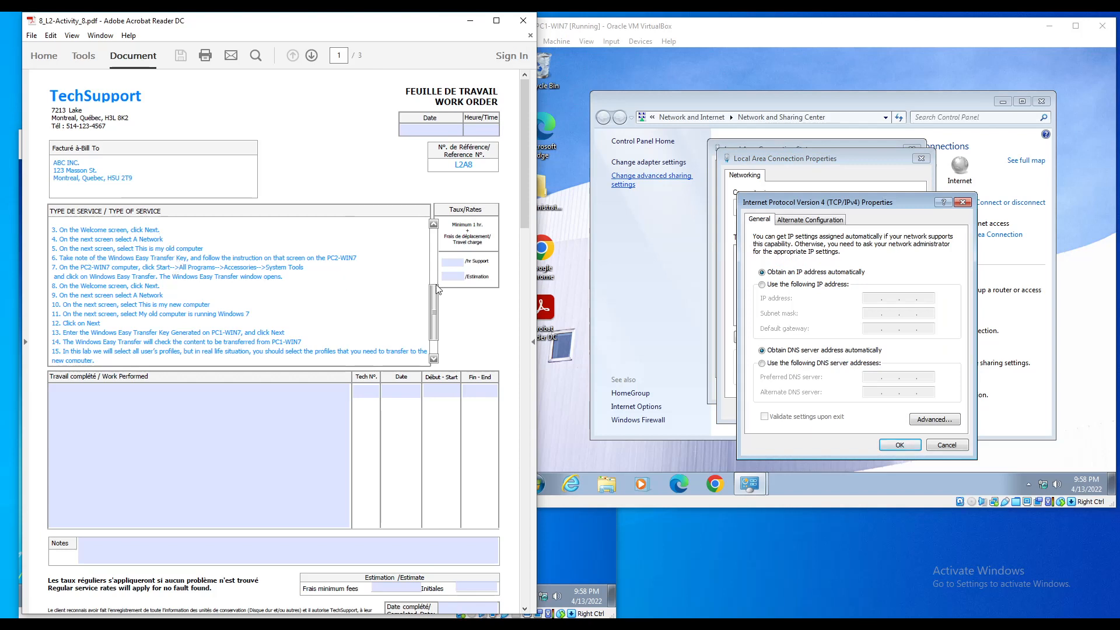
left_click_drag(435, 285, 436, 230)
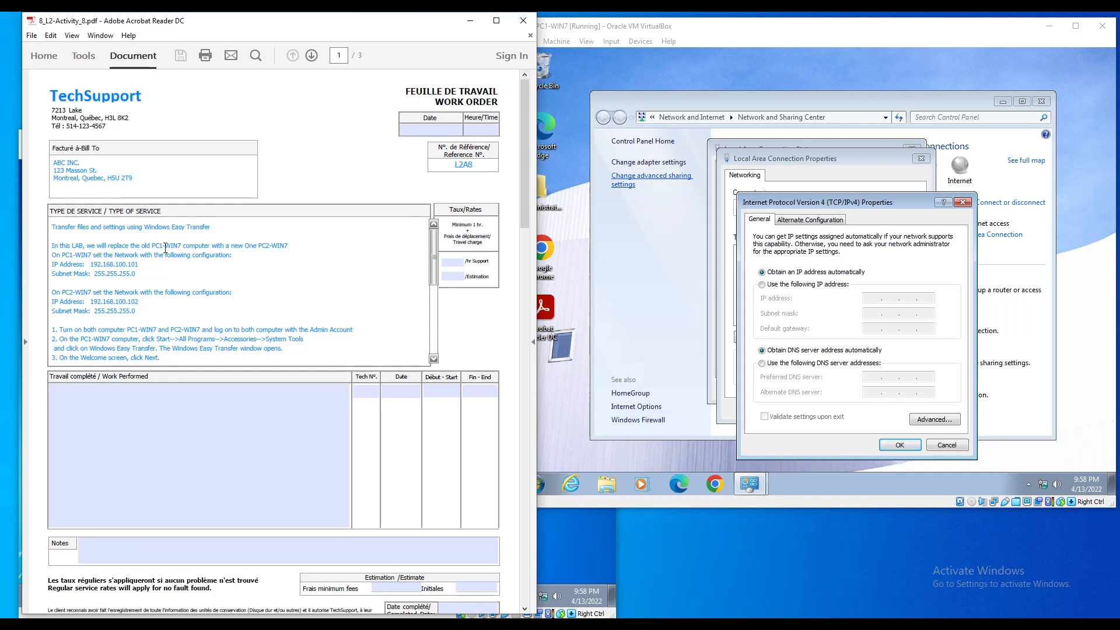
left_click_drag(91, 264, 145, 271)
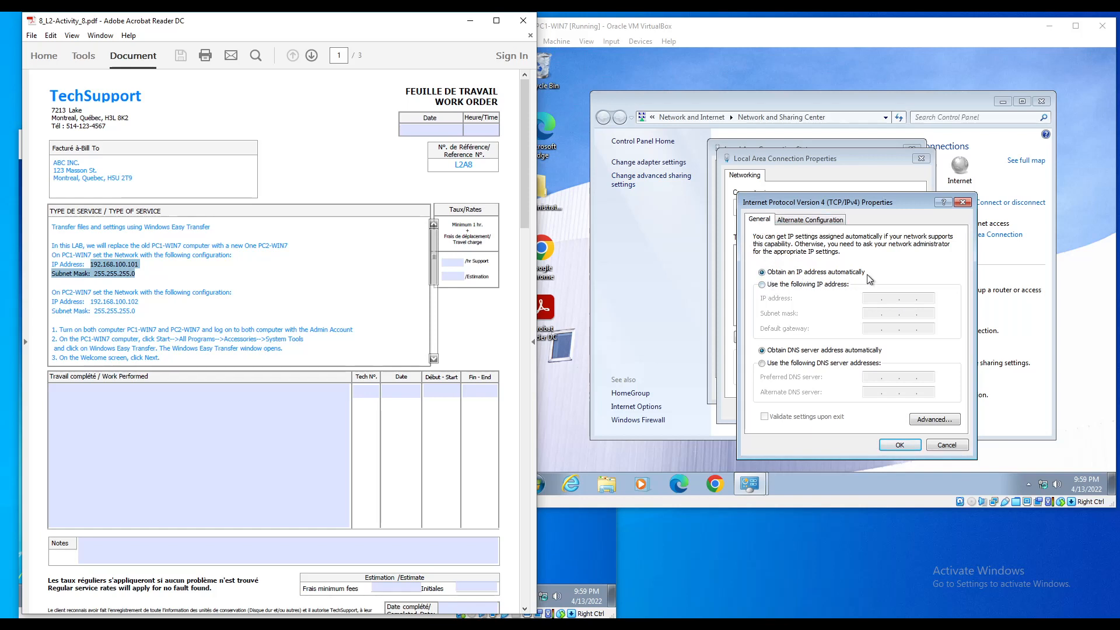
left_click(763, 285)
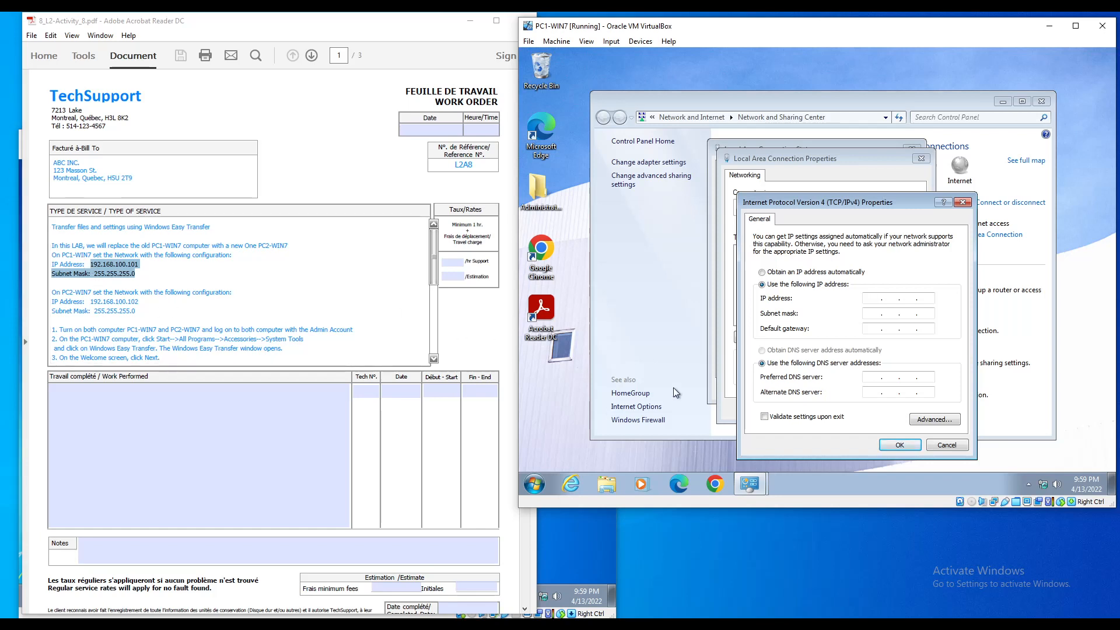
type("92 . 168 . 100 . 101")
key("Tab")
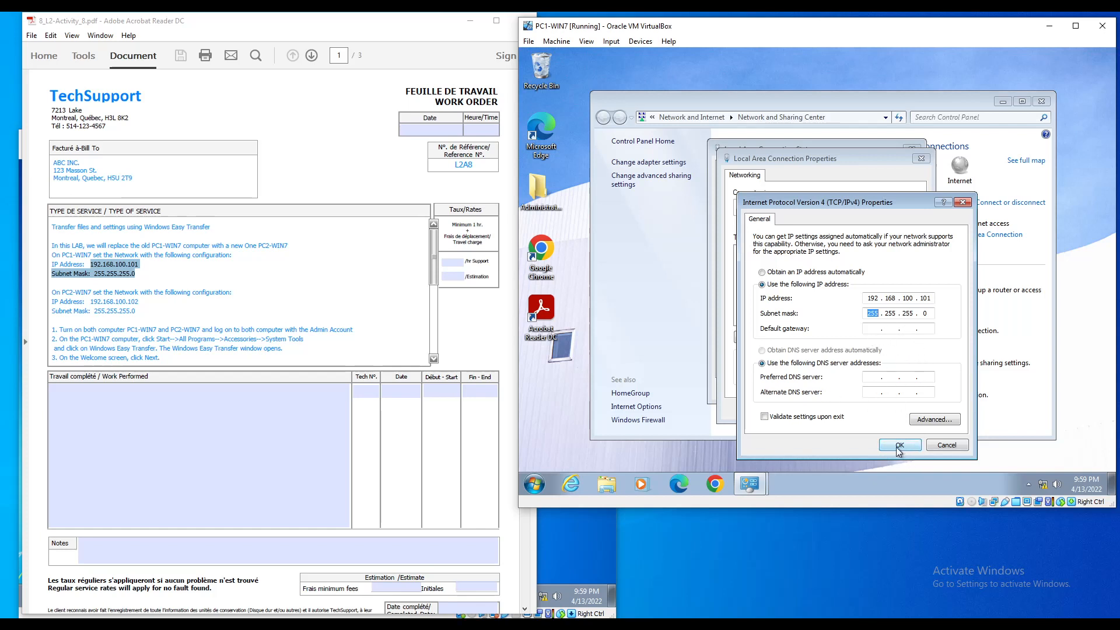
Open the Internet Protocol Version 4 properties of PC2-WIN7's Local Area Connection through its Network and Sharing Center
left_click(581, 557)
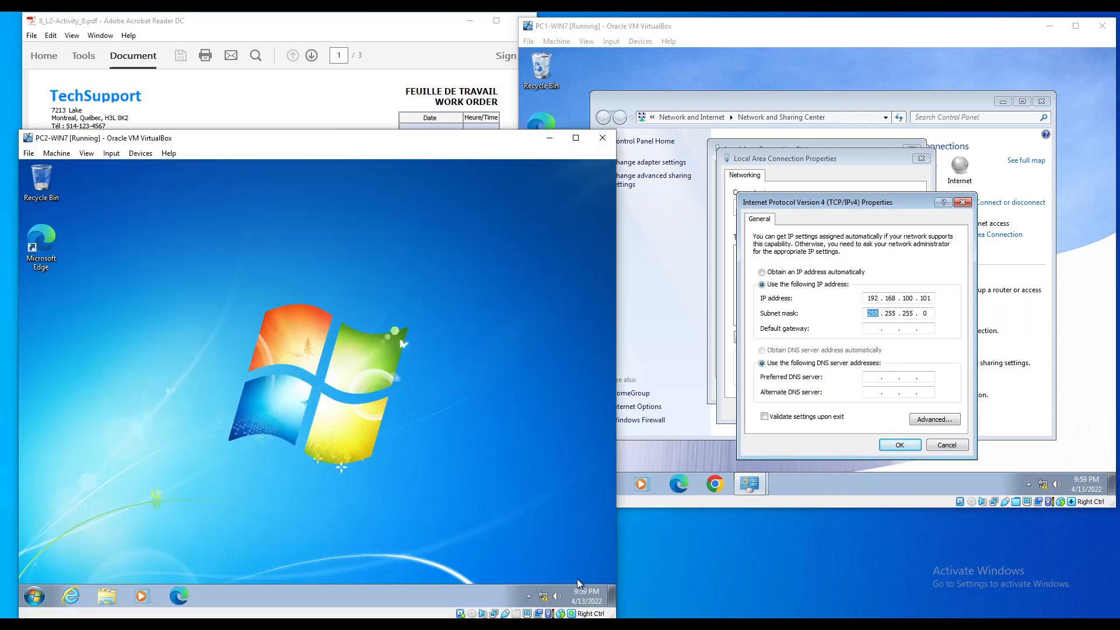
right_click(544, 598)
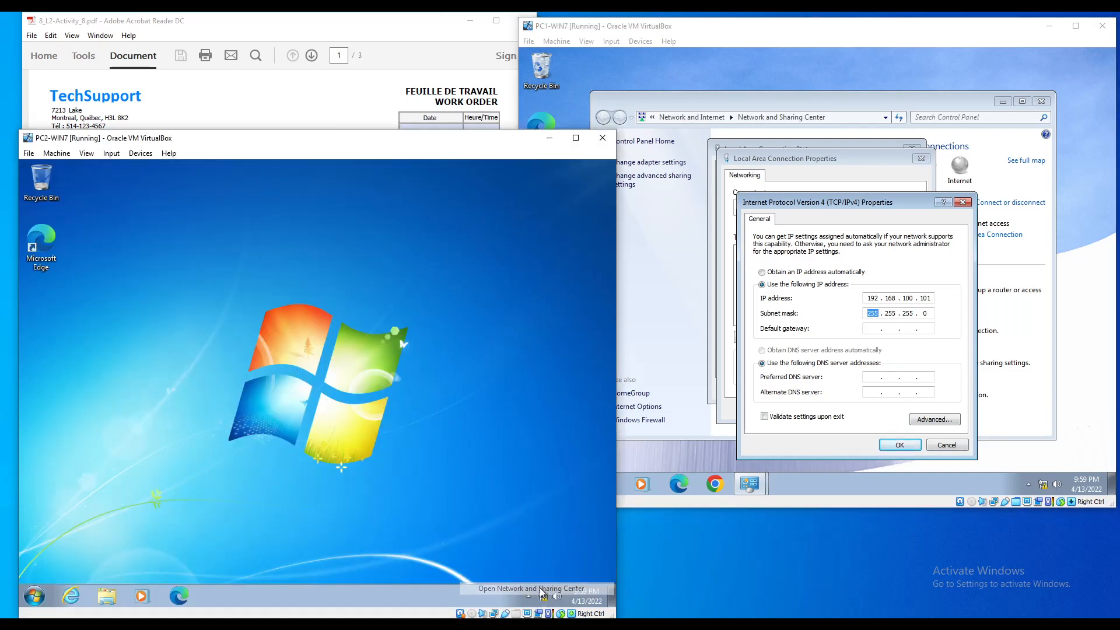
left_click(533, 589)
left_click(498, 350)
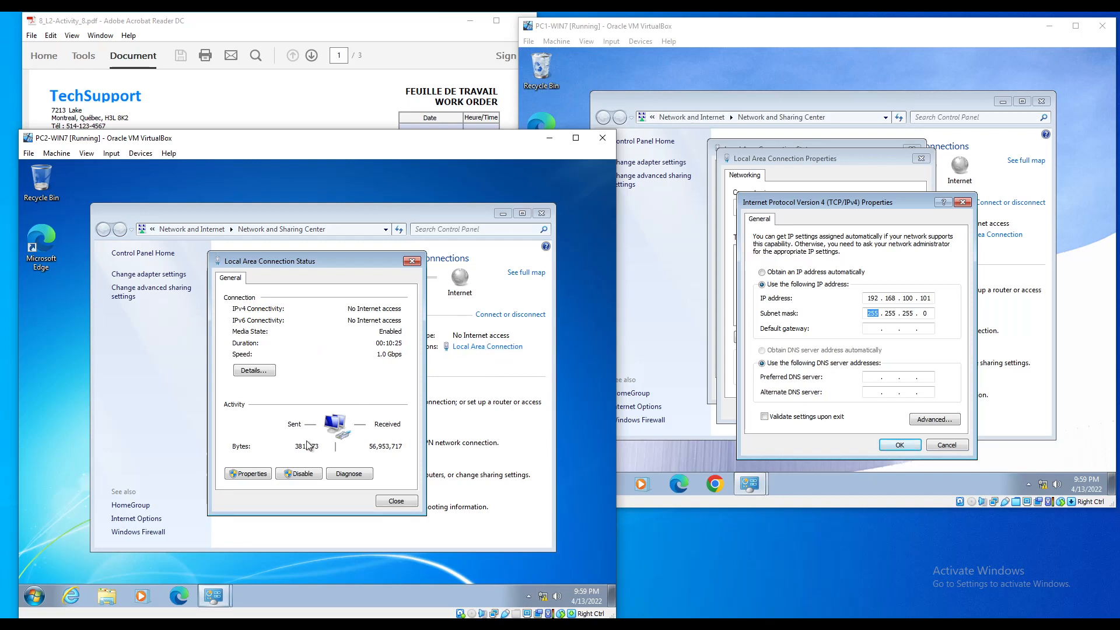
left_click(252, 474)
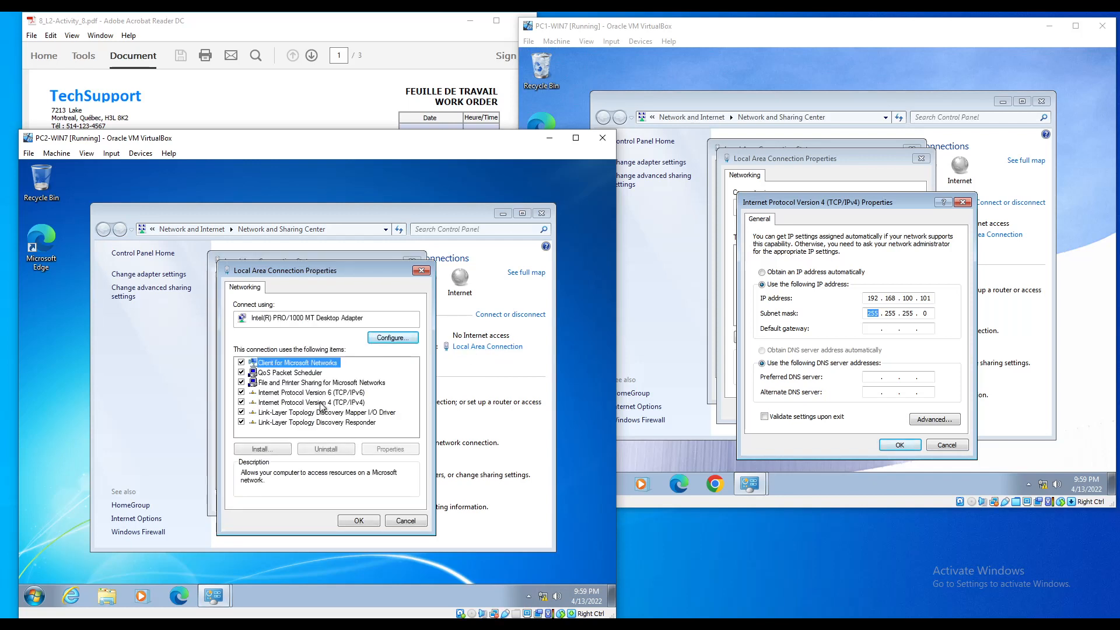
left_click(357, 402)
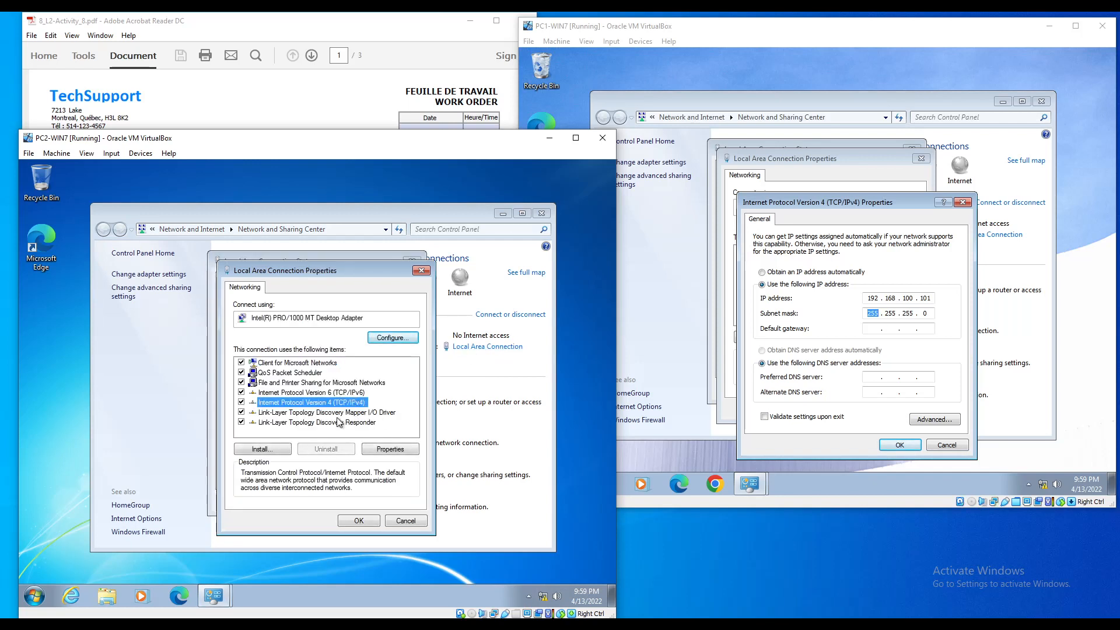
left_click(390, 450)
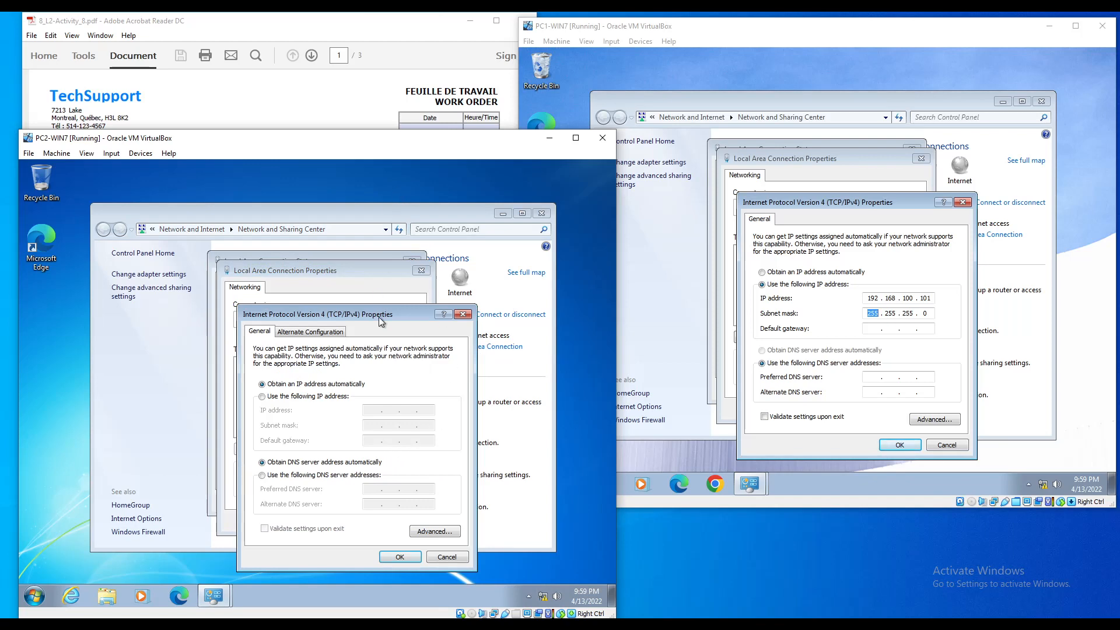
left_click_drag(379, 315, 359, 269)
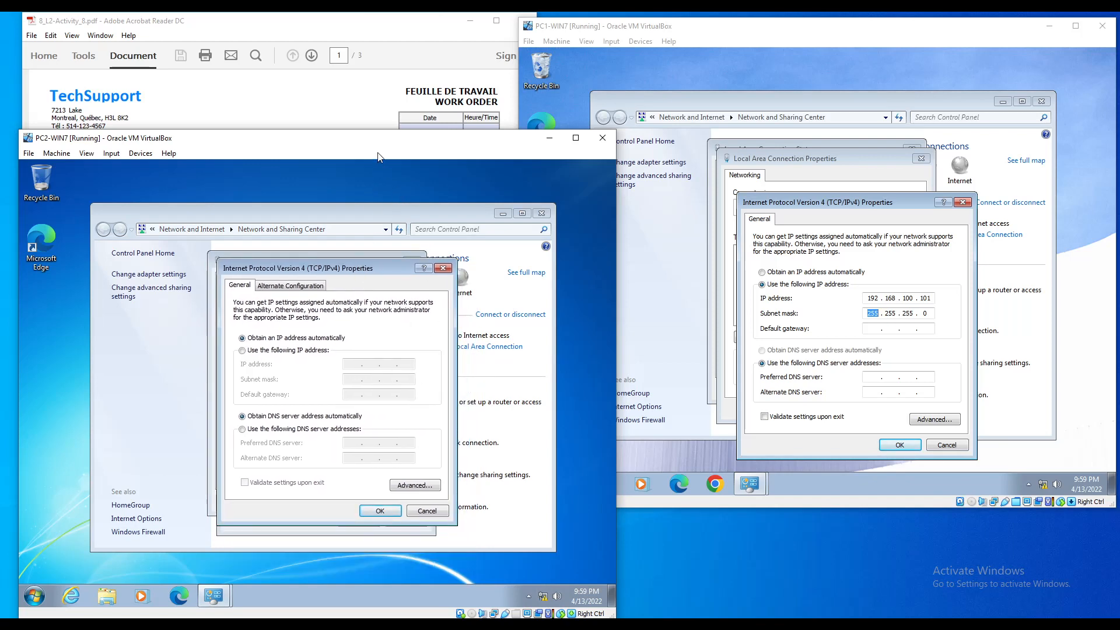
Give PC2-WIN7 the work order's static IP address 192.168.100.102 with subnet mask 255.255.255.0, apply it, and close its network windows
left_click_drag(446, 147, 688, 115)
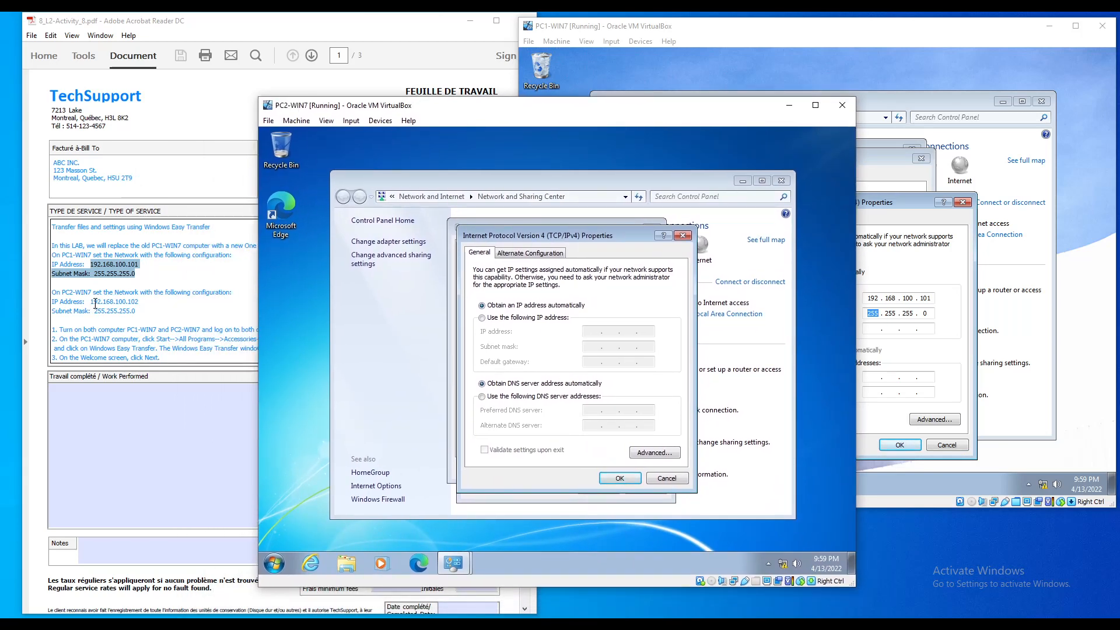
left_click_drag(91, 300, 135, 311)
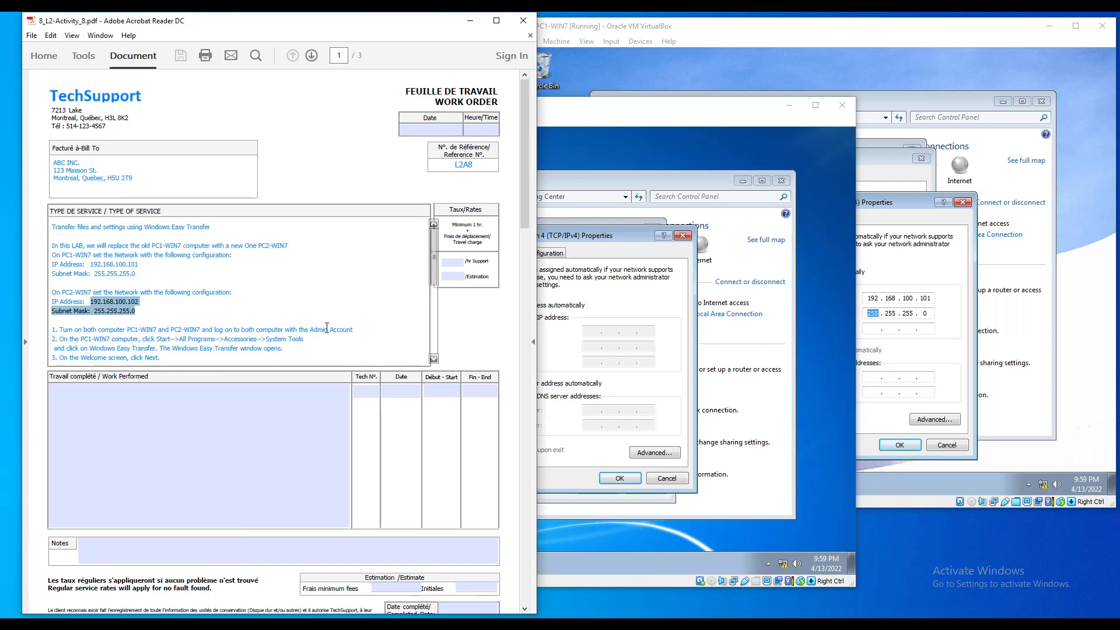
left_click(565, 325)
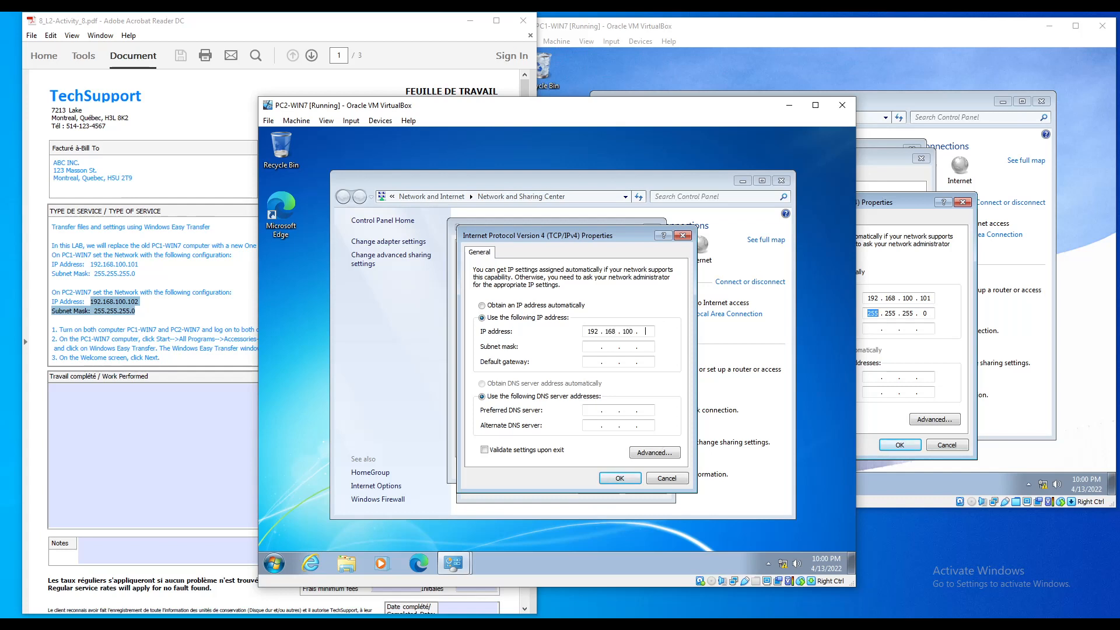
key("Tab")
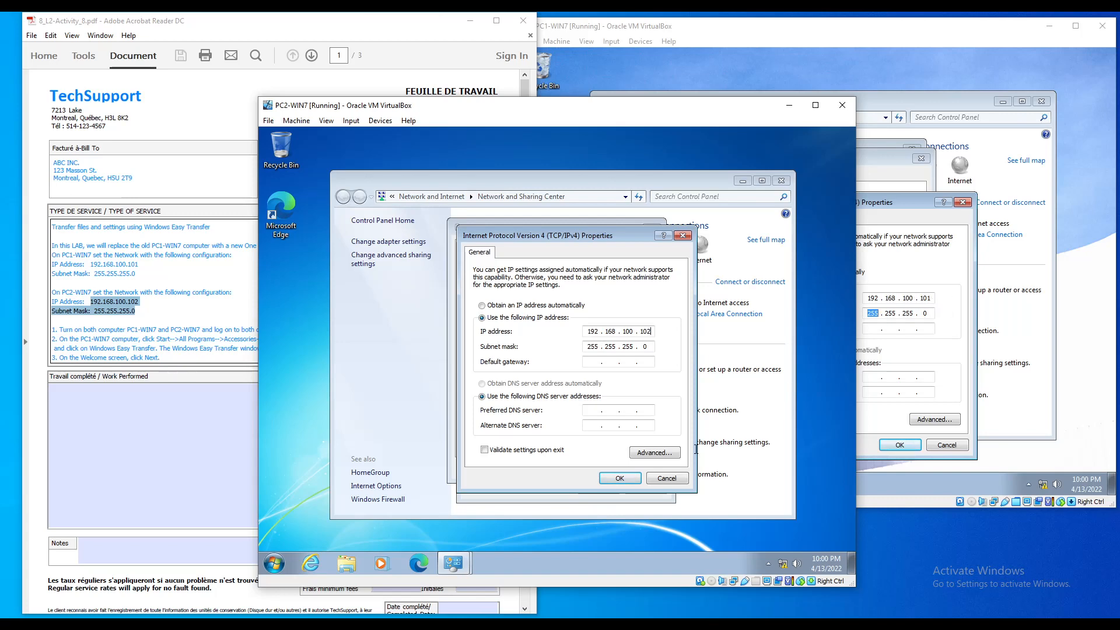
left_click(608, 480)
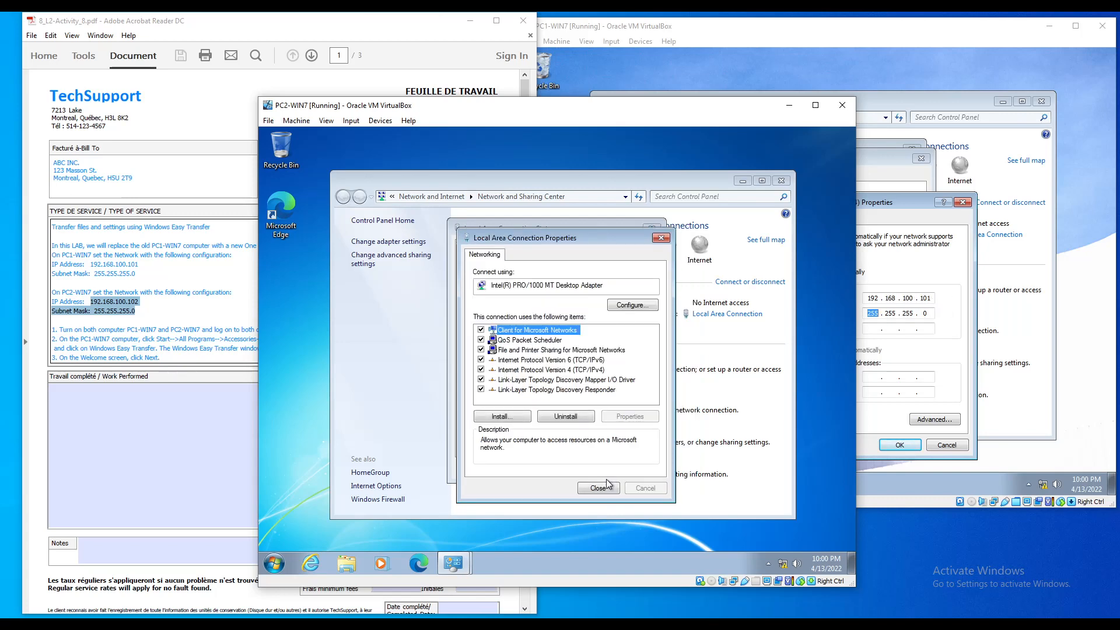
left_click(601, 487)
left_click(640, 477)
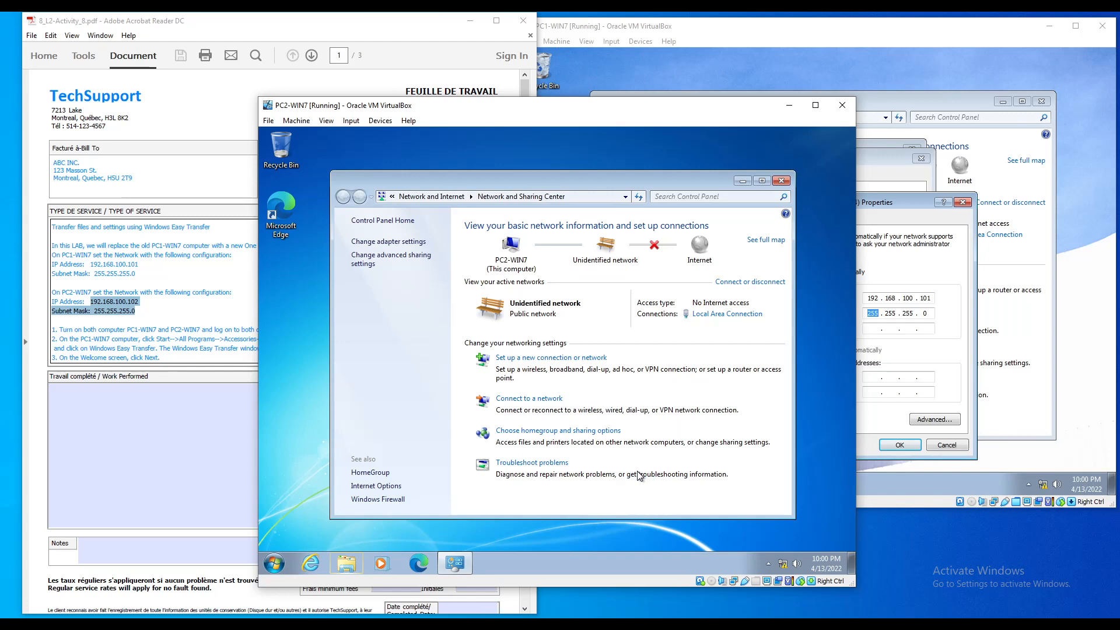
left_click(781, 180)
Apply PC1-WIN7's static IPv4 settings and close its connection dialogs and Network and Sharing Center
left_click(872, 416)
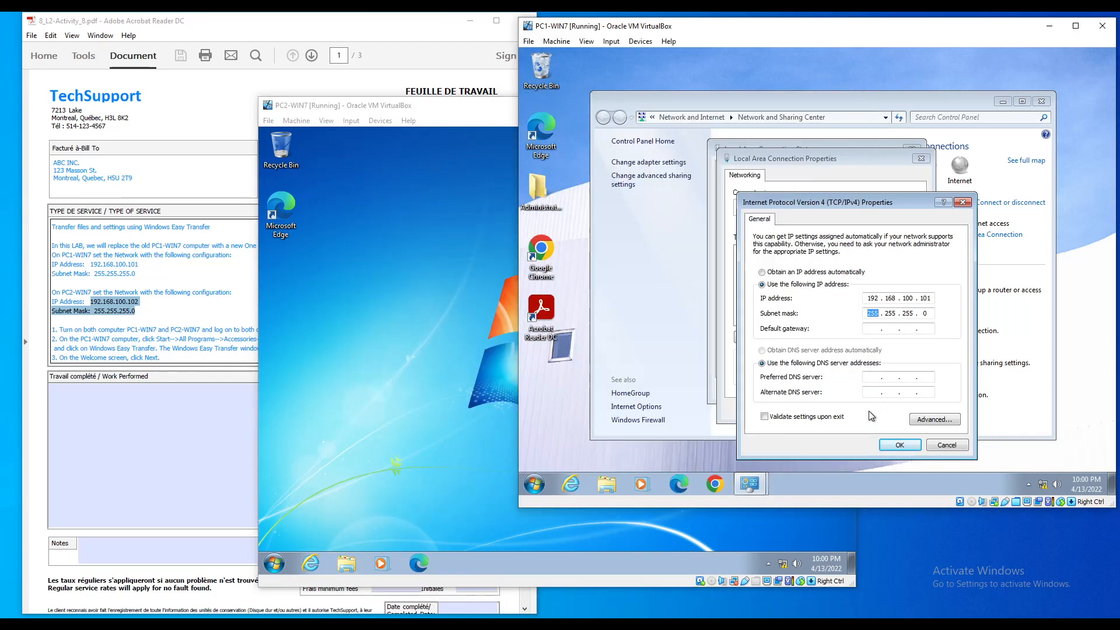
left_click(899, 444)
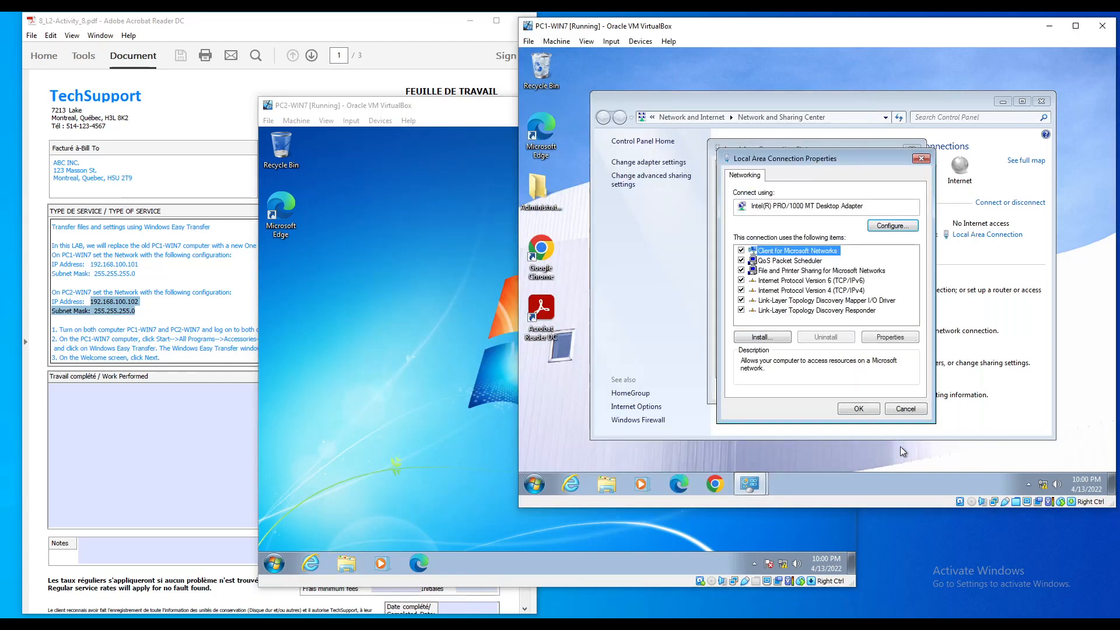
left_click(859, 408)
left_click(895, 391)
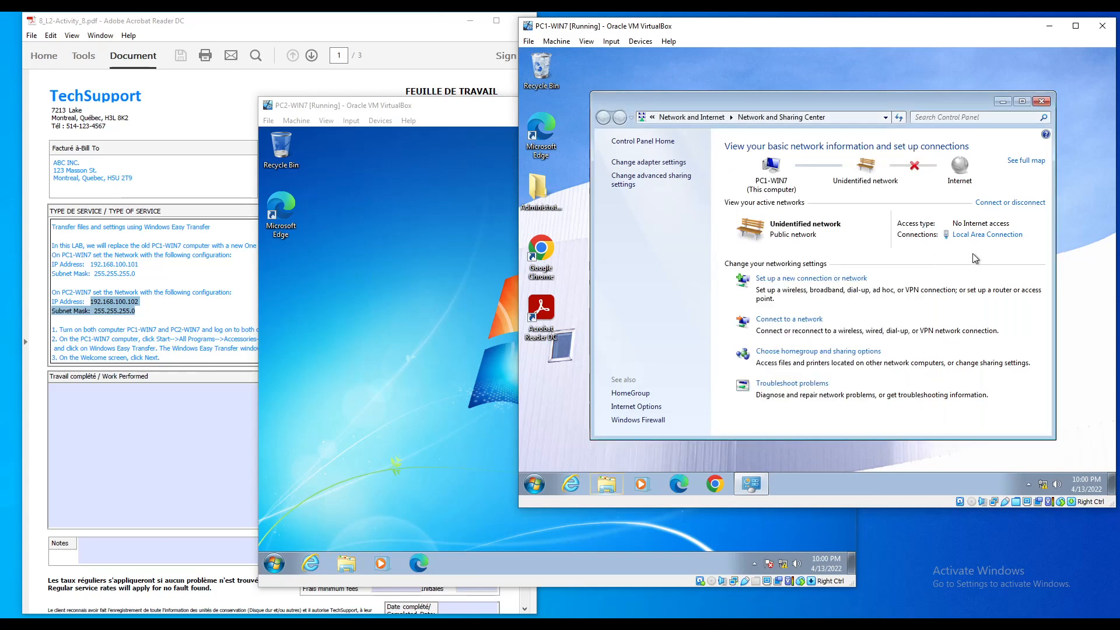
left_click(1041, 102)
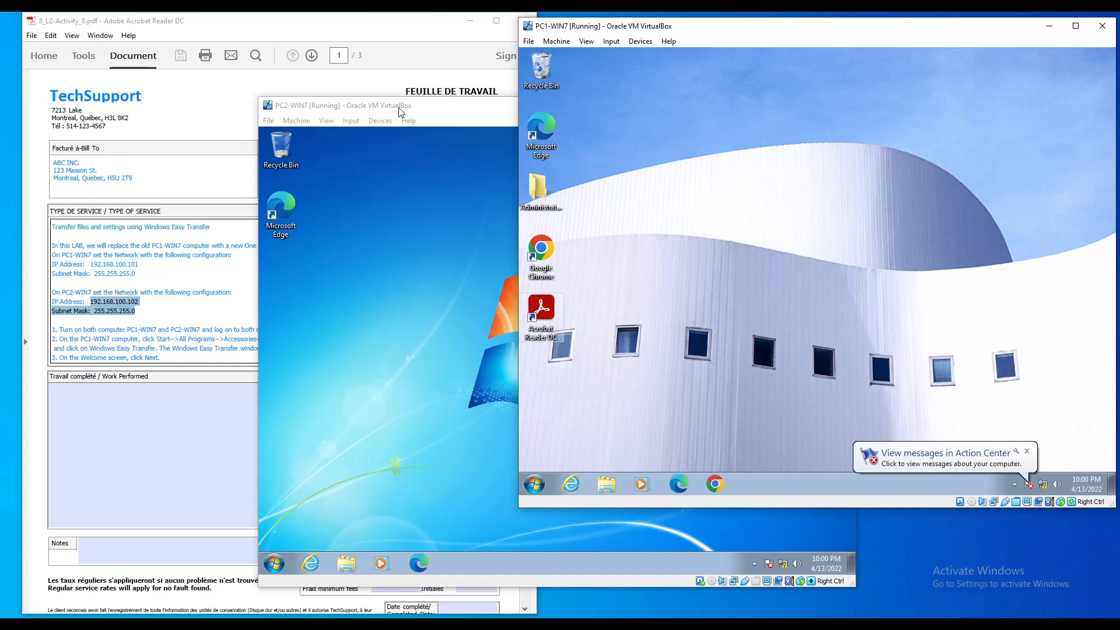
Move the PC2-WIN7 window clear of PC1-WIN7 and launch Windows Easy Transfer from the System Tools on PC1-WIN7
left_click_drag(402, 112, 151, 120)
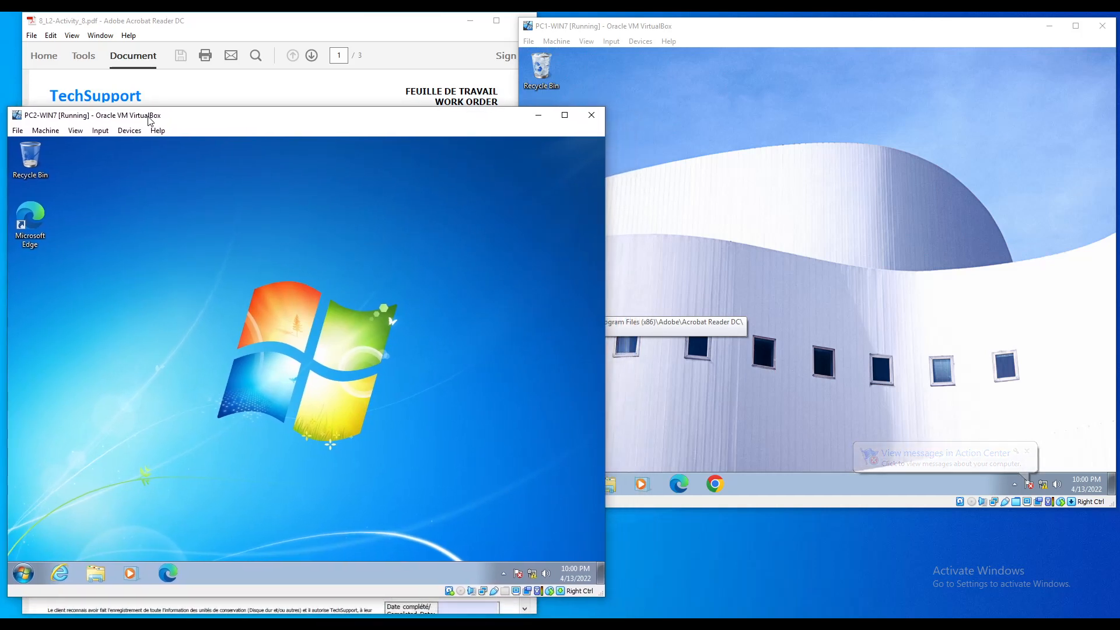
left_click(646, 32)
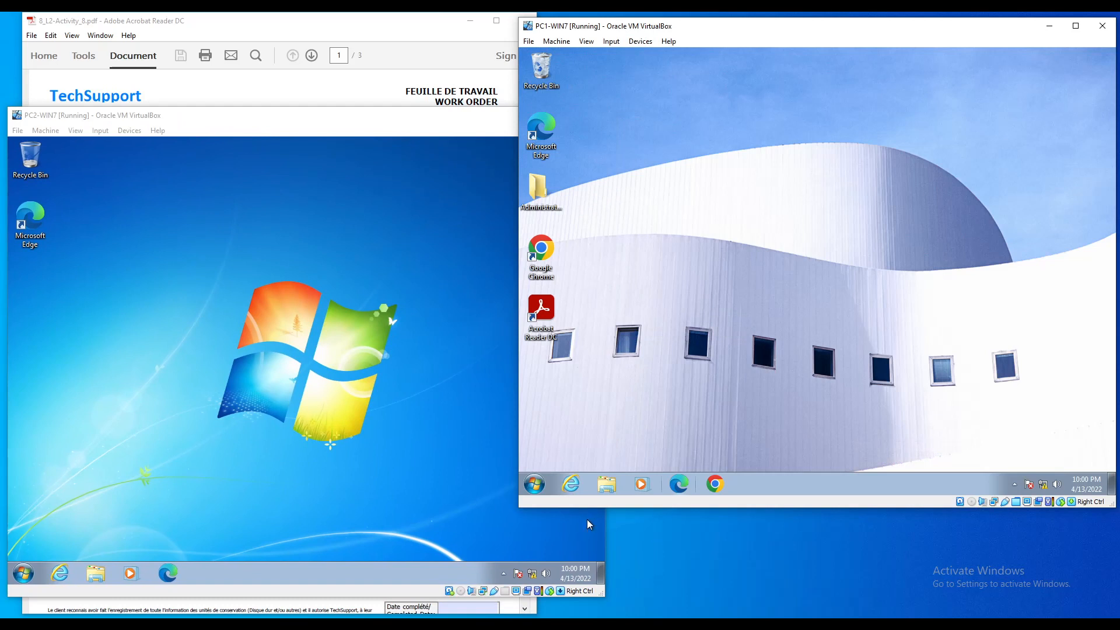
left_click(535, 484)
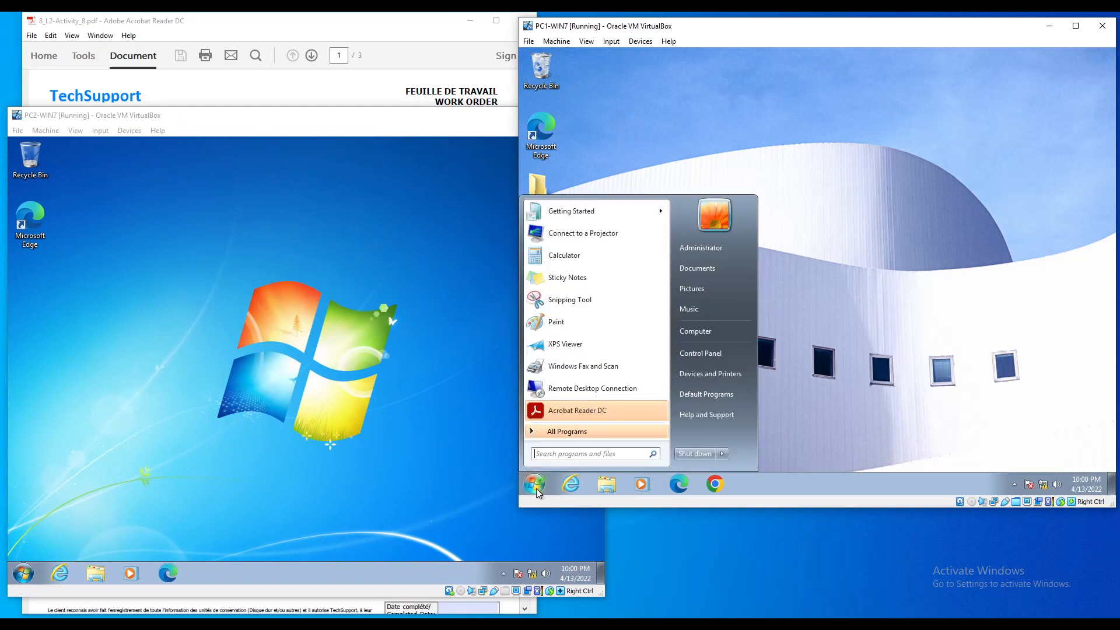
left_click(575, 436)
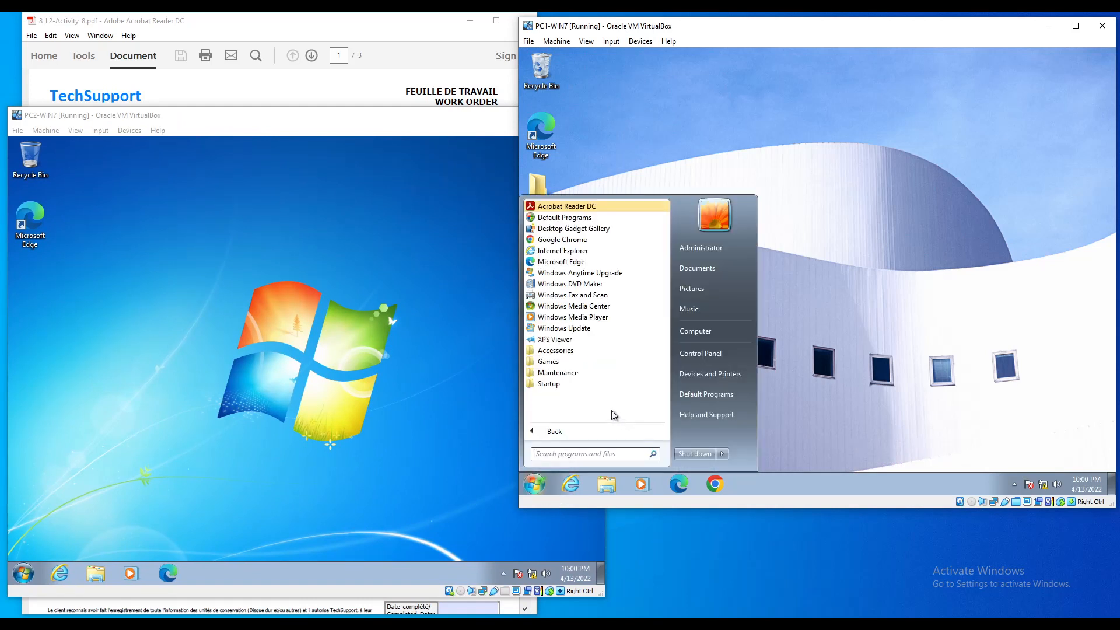
left_click(559, 353)
scroll(571, 344, "down", 2)
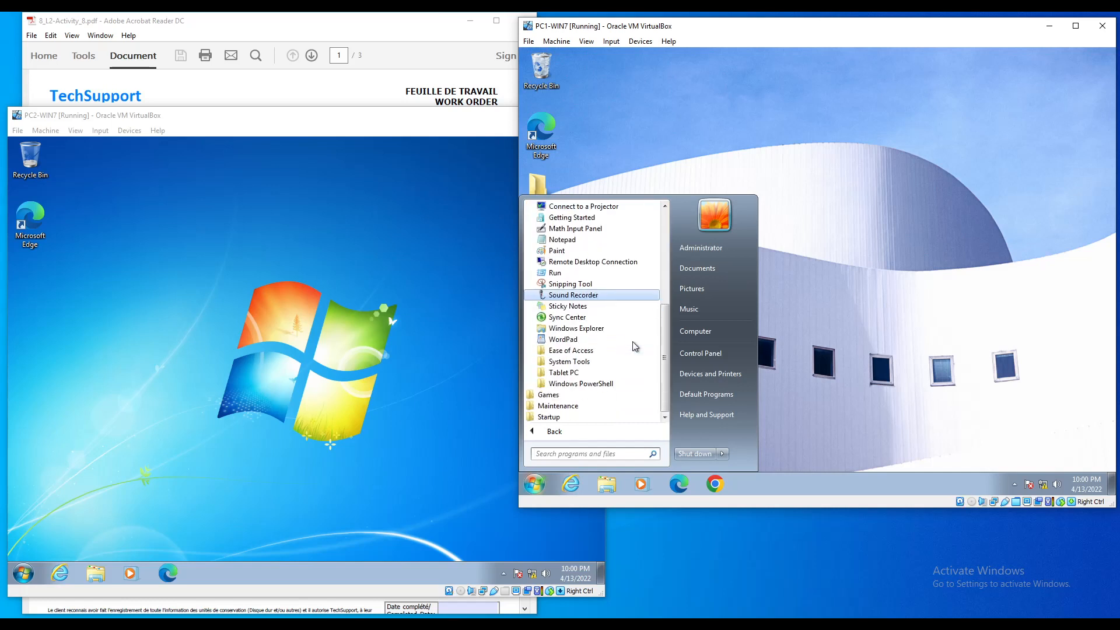
left_click(601, 362)
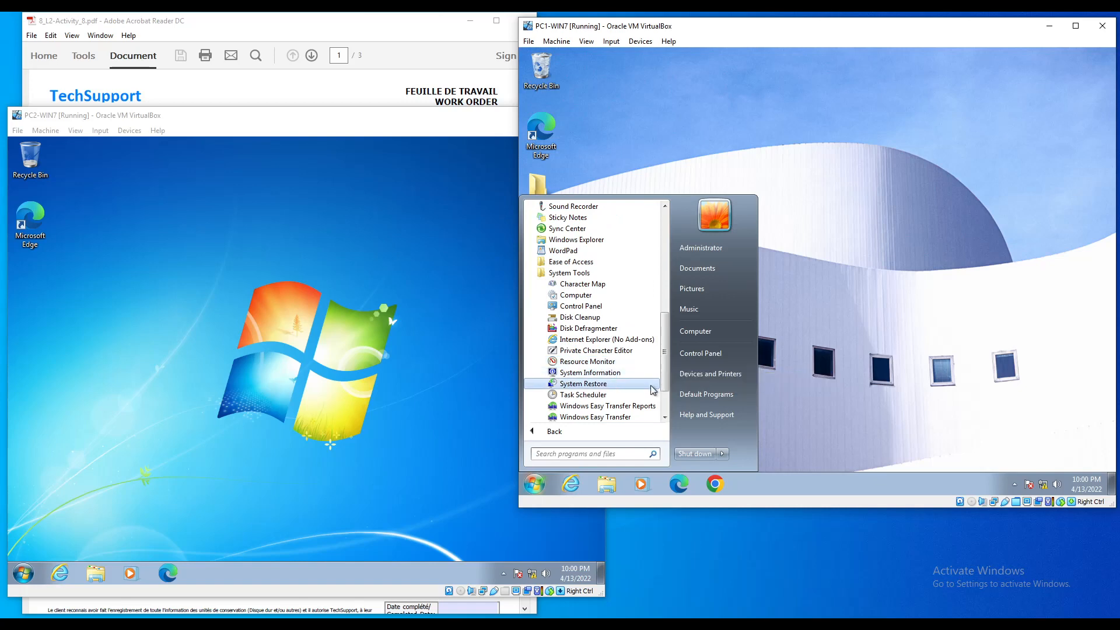
scroll(592, 402, "down", 1)
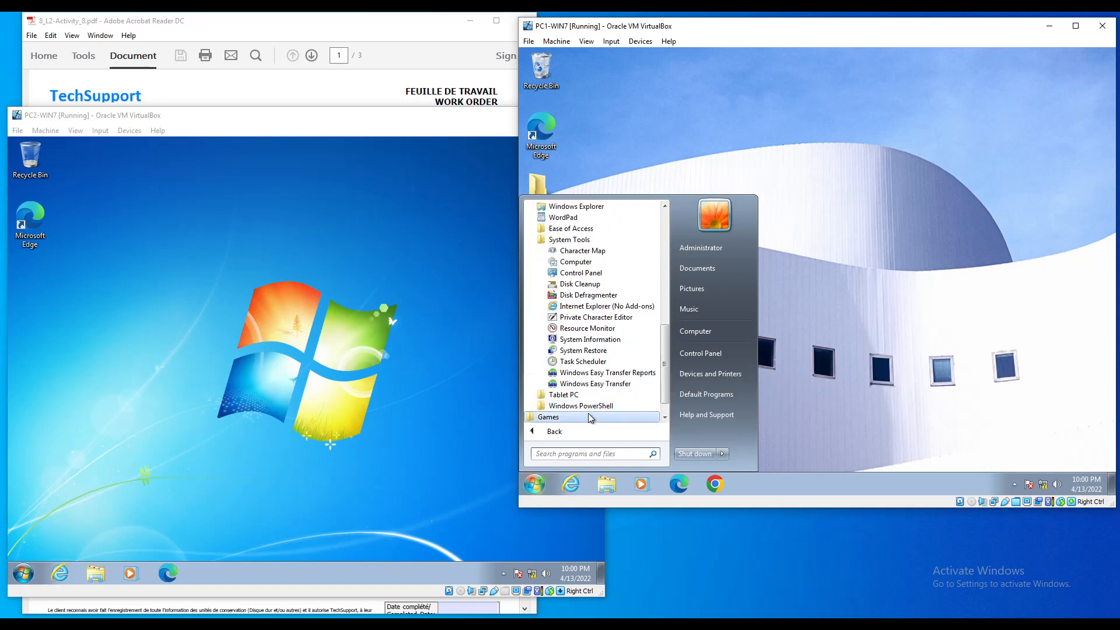
left_click(589, 383)
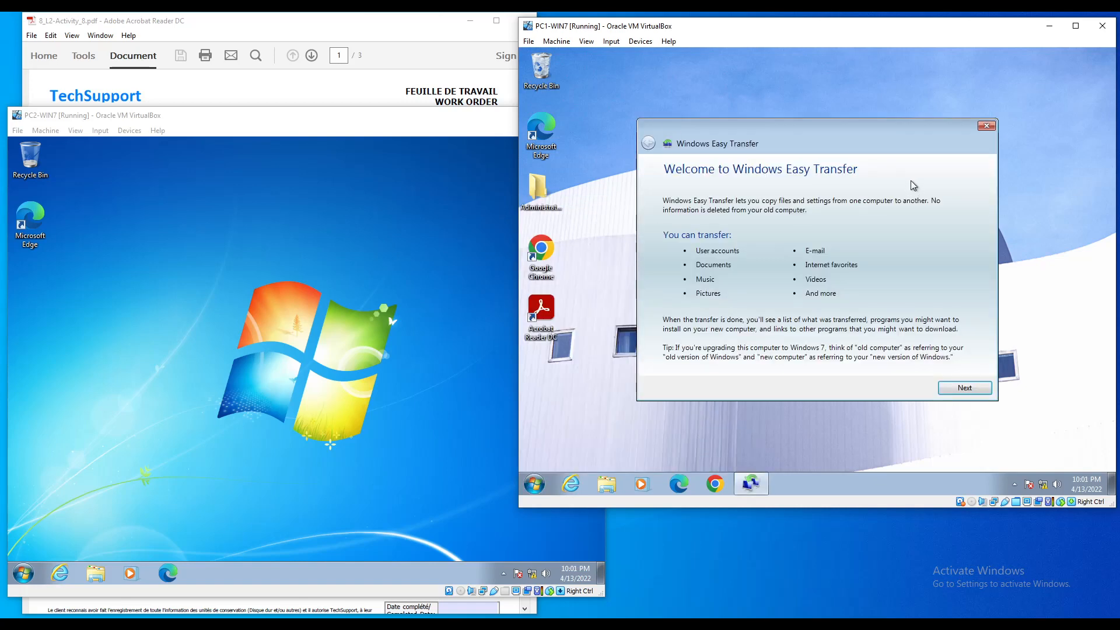
Launch Windows Easy Transfer from the System Tools on PC2-WIN7 and arrange both virtual machine windows side by side
left_click(225, 417)
left_click(24, 573)
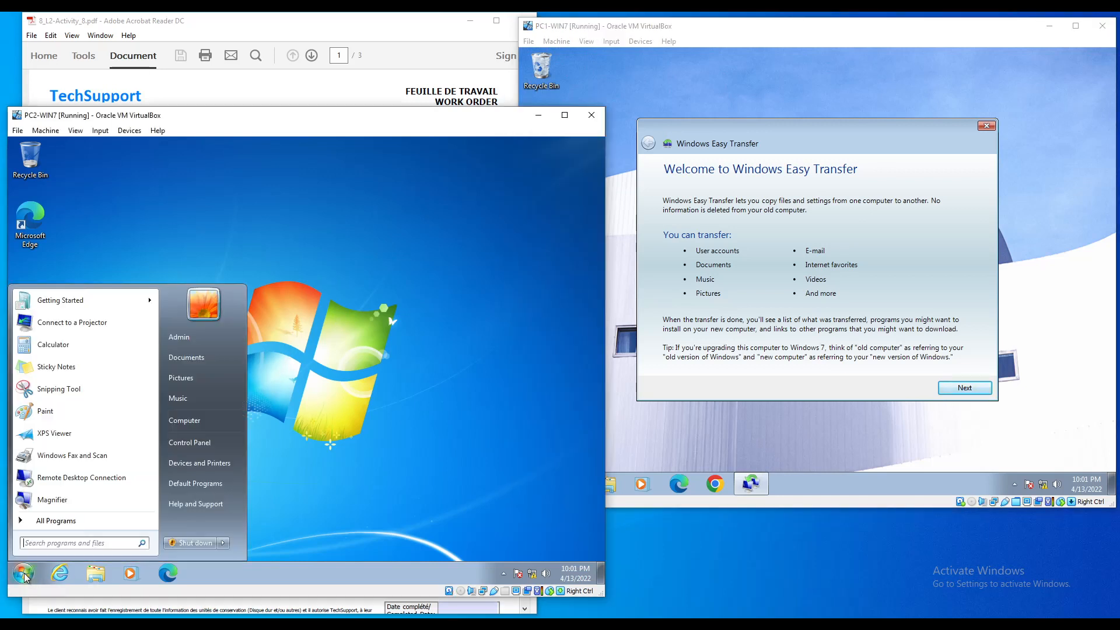
left_click(71, 526)
left_click(56, 428)
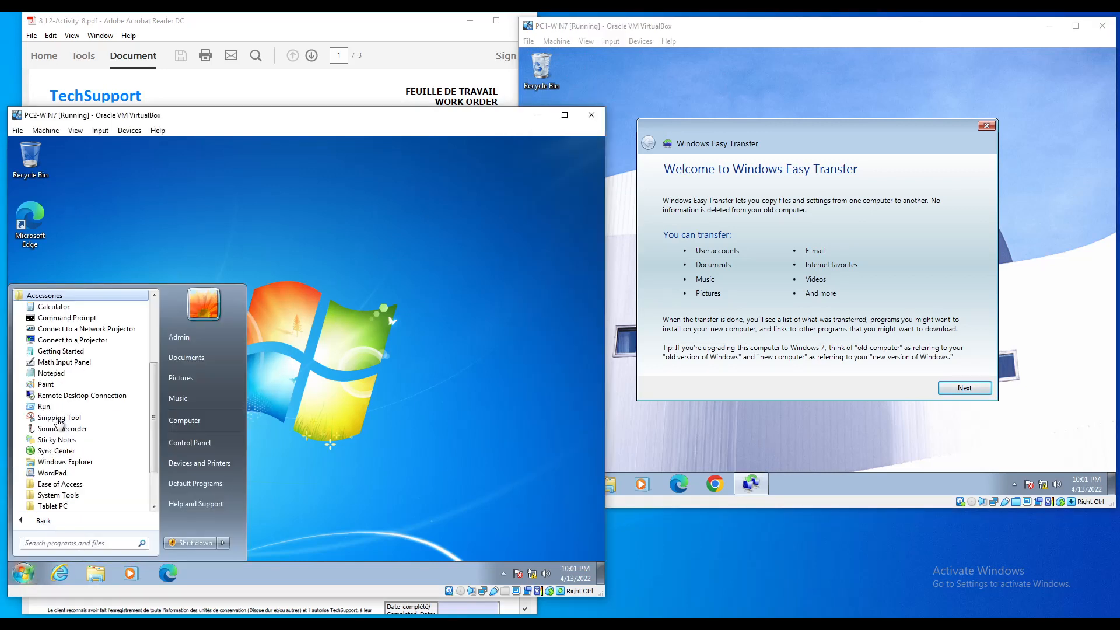
scroll(58, 421, "down", 2)
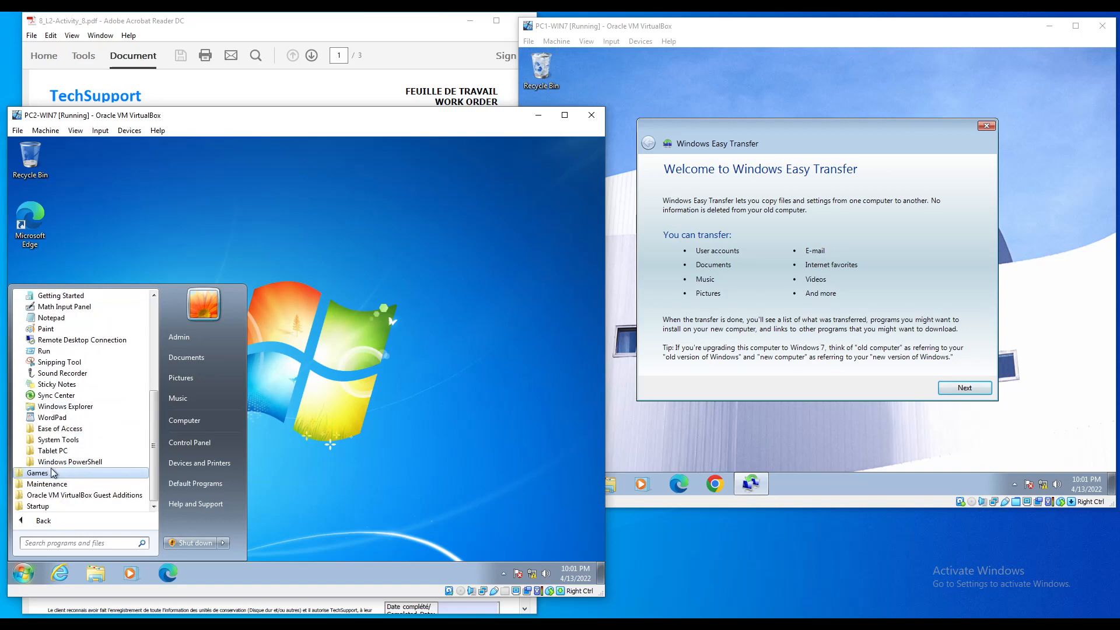
left_click(58, 439)
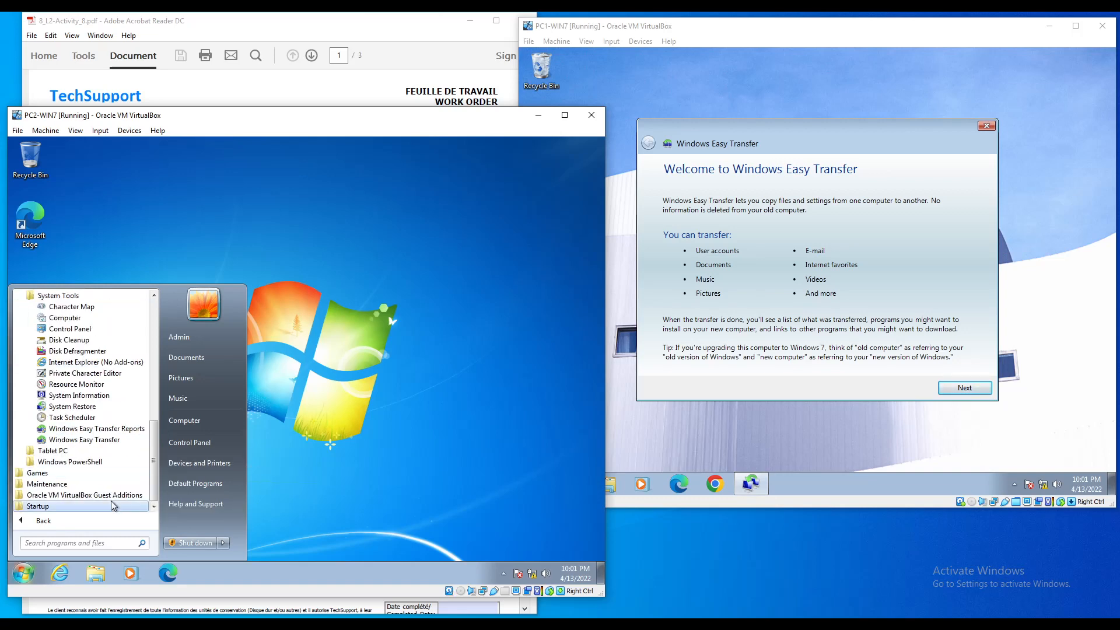
left_click(99, 441)
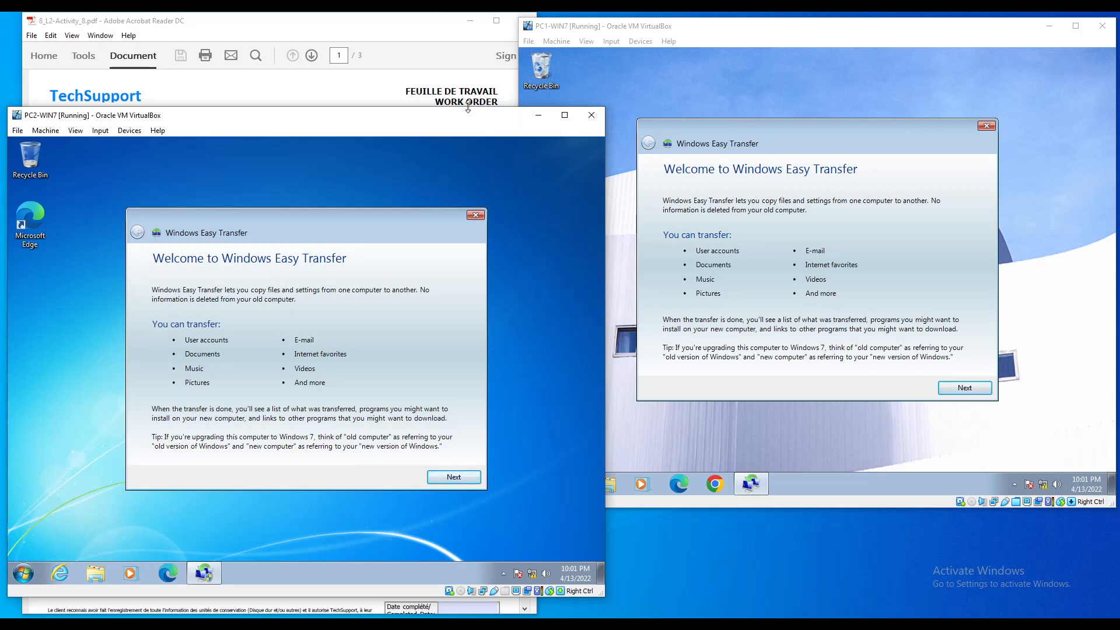
left_click_drag(434, 119, 424, 68)
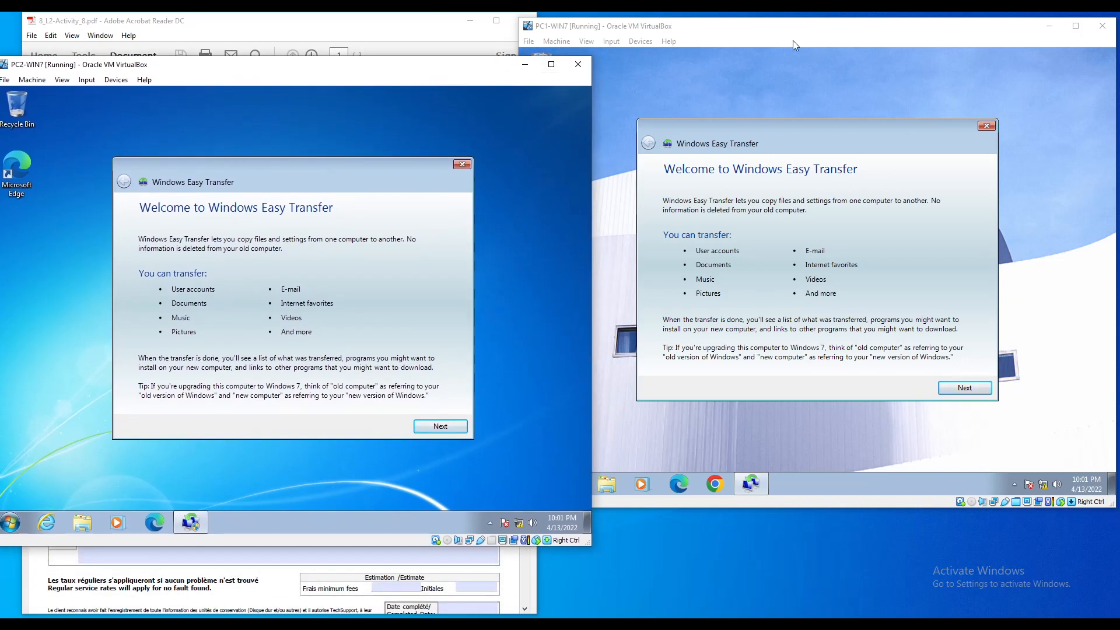
left_click_drag(743, 33, 769, 39)
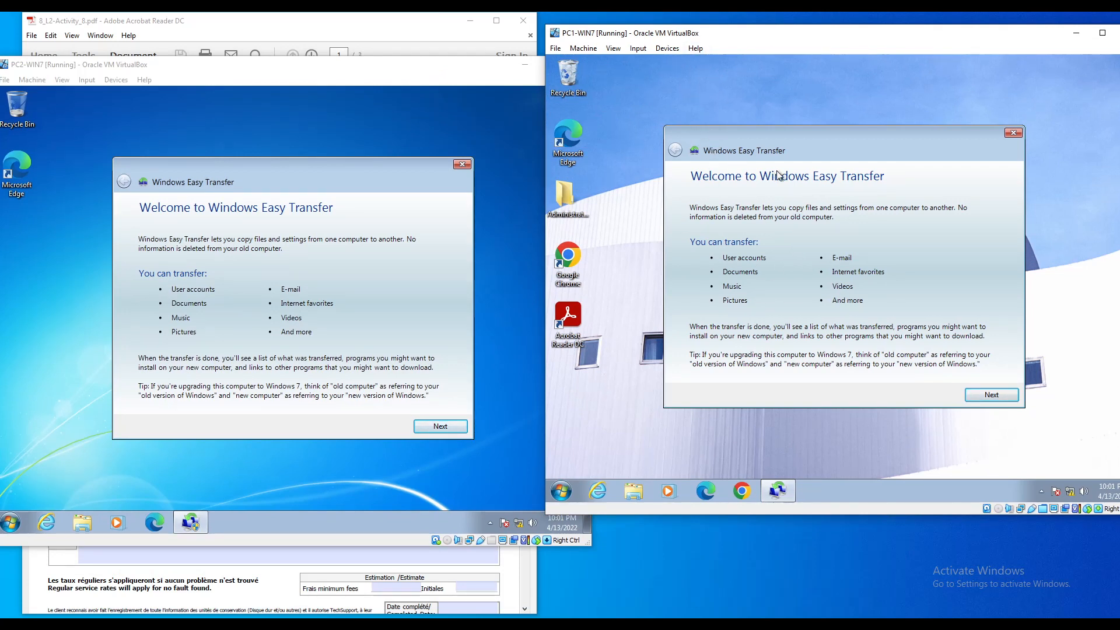
In PC1-WIN7's Windows Easy Transfer, choose a network as the transfer method and identify this machine as the old computer
left_click(982, 395)
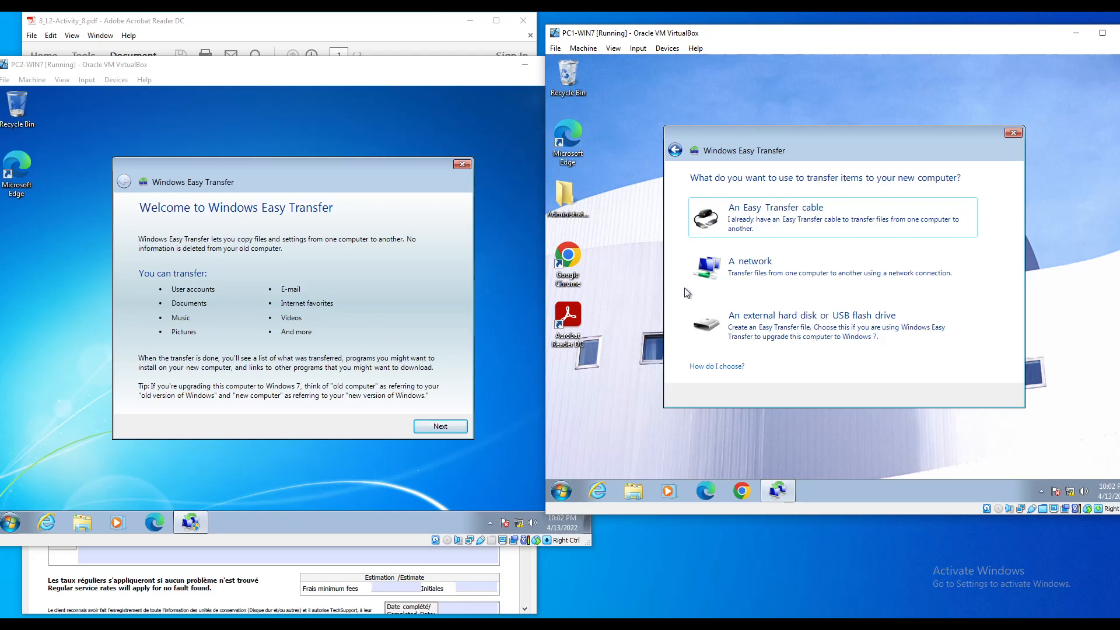
left_click(763, 267)
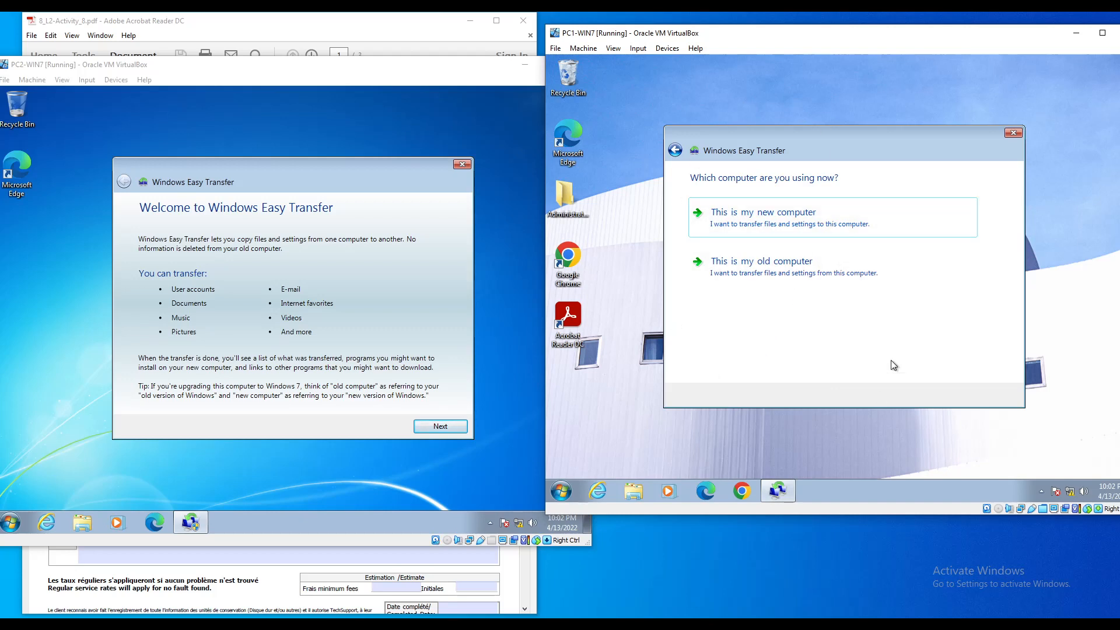
left_click(776, 270)
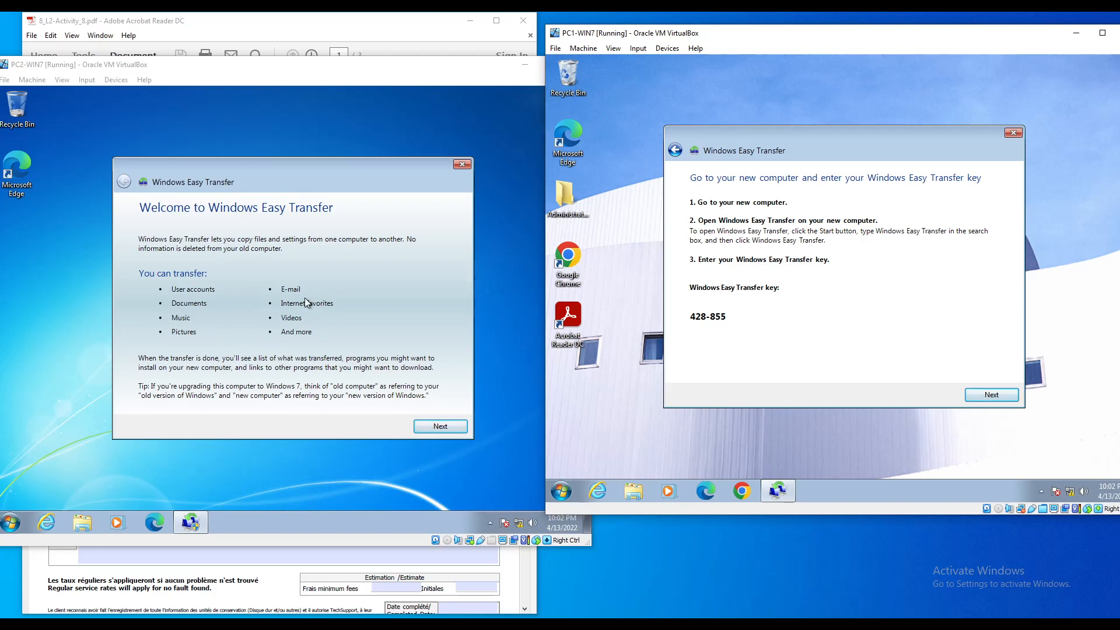
In PC2-WIN7's Windows Easy Transfer, choose a network transfer, identify this as the new computer, and specify that the old computer runs Windows 7
left_click(439, 427)
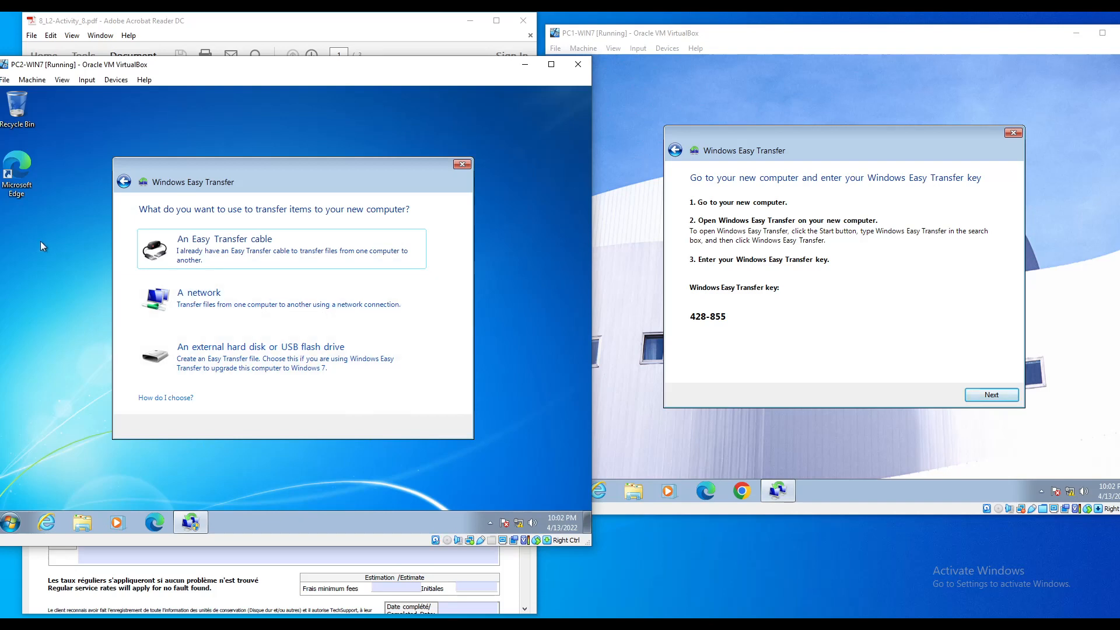
left_click(187, 297)
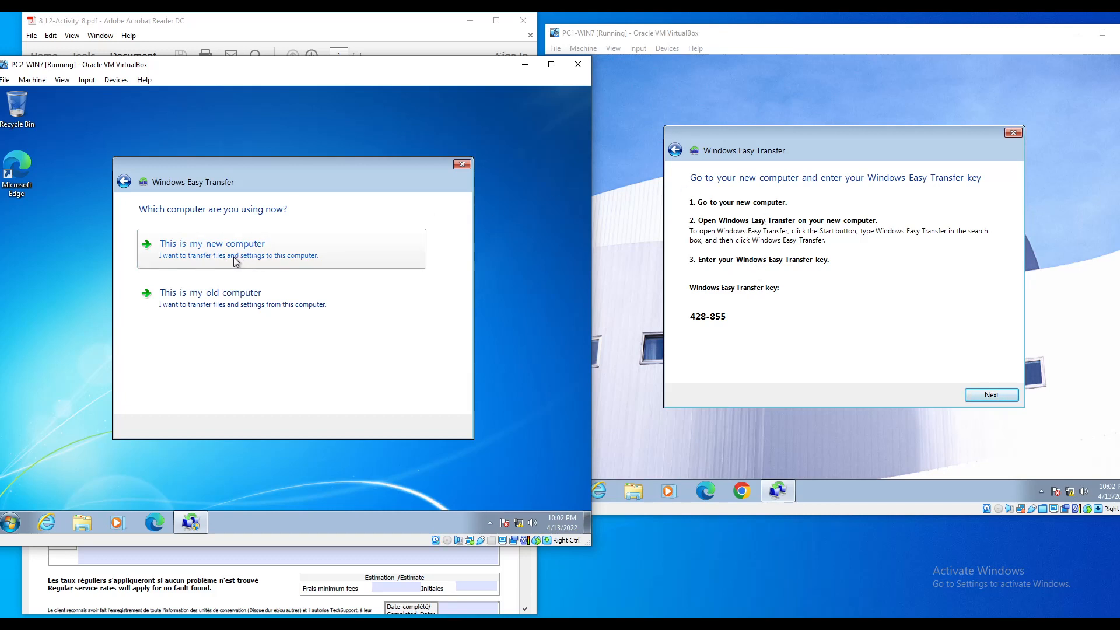
left_click(196, 252)
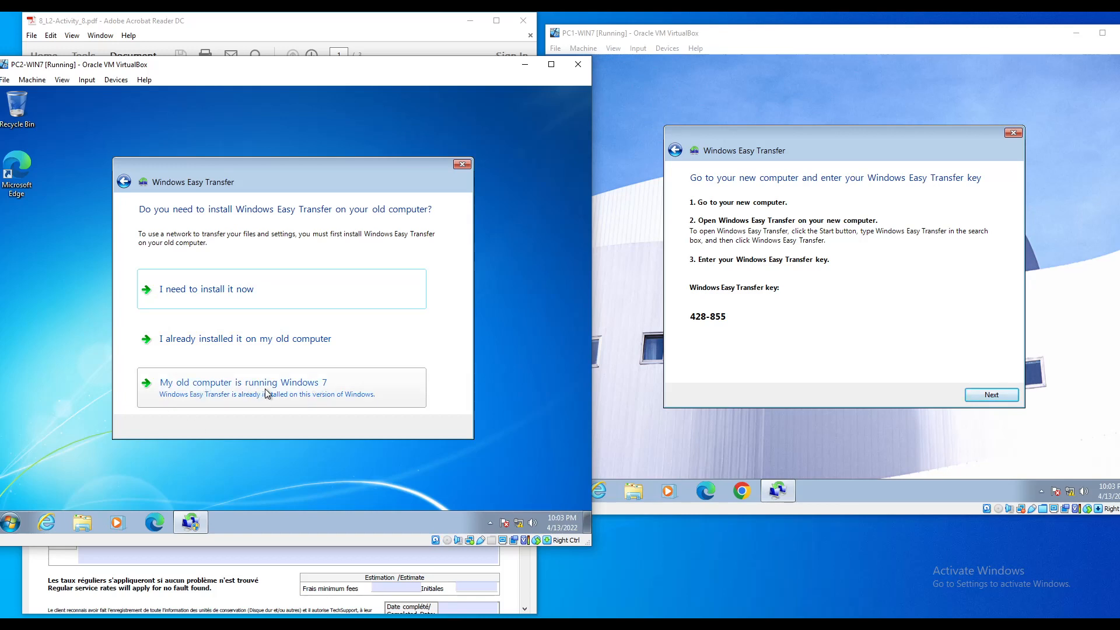
left_click(227, 389)
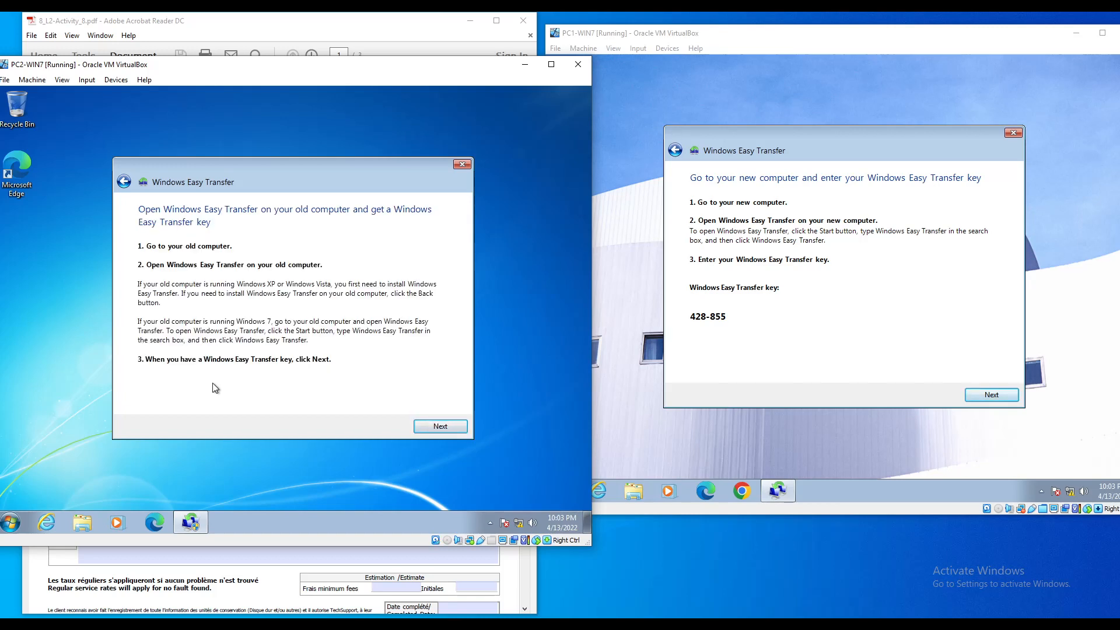
Enter the Windows Easy Transfer key shown on PC1-WIN7 into PC2-WIN7 and connect to scan the transferable items
left_click(441, 428)
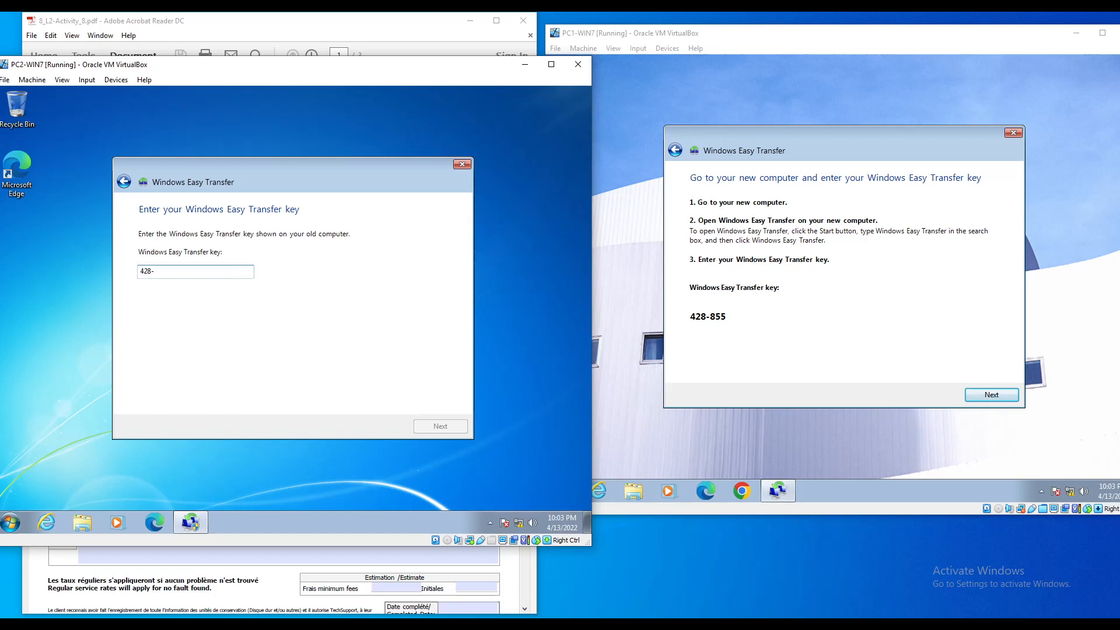
type("55")
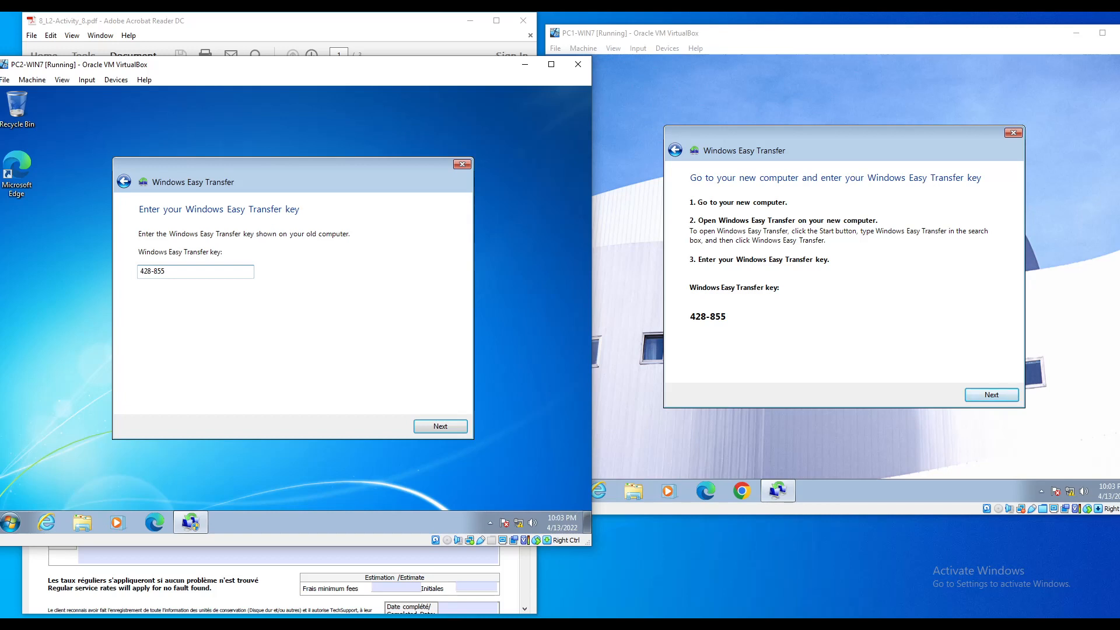
left_click(433, 428)
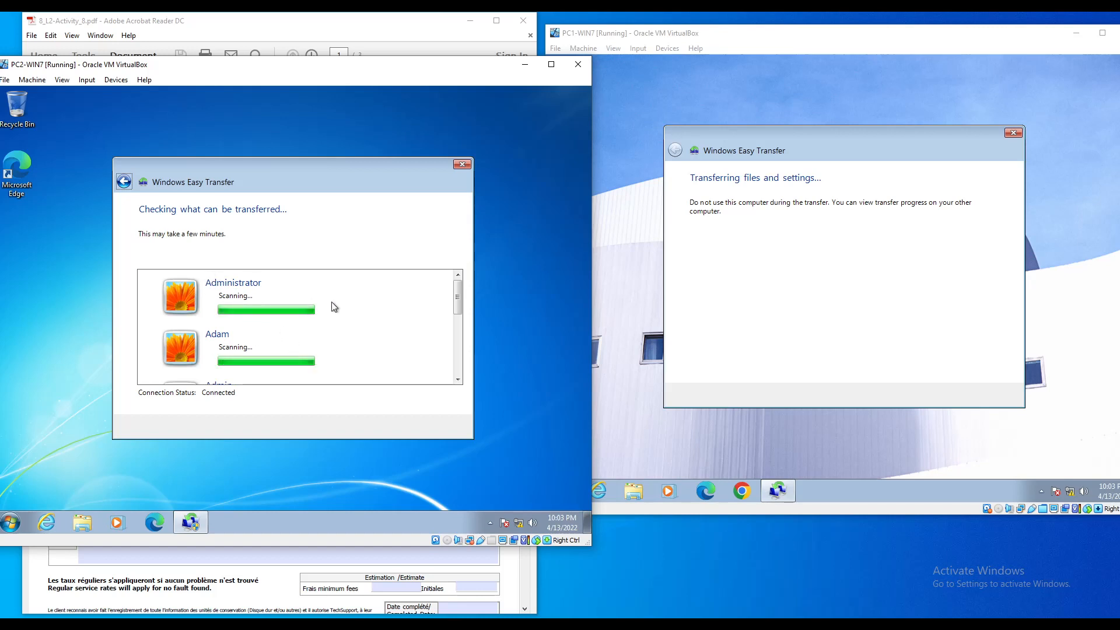
Review the user accounts and shared items offered for transfer on PC2-WIN7
scroll(458, 303, "down", 1)
left_click_drag(456, 299, 458, 267)
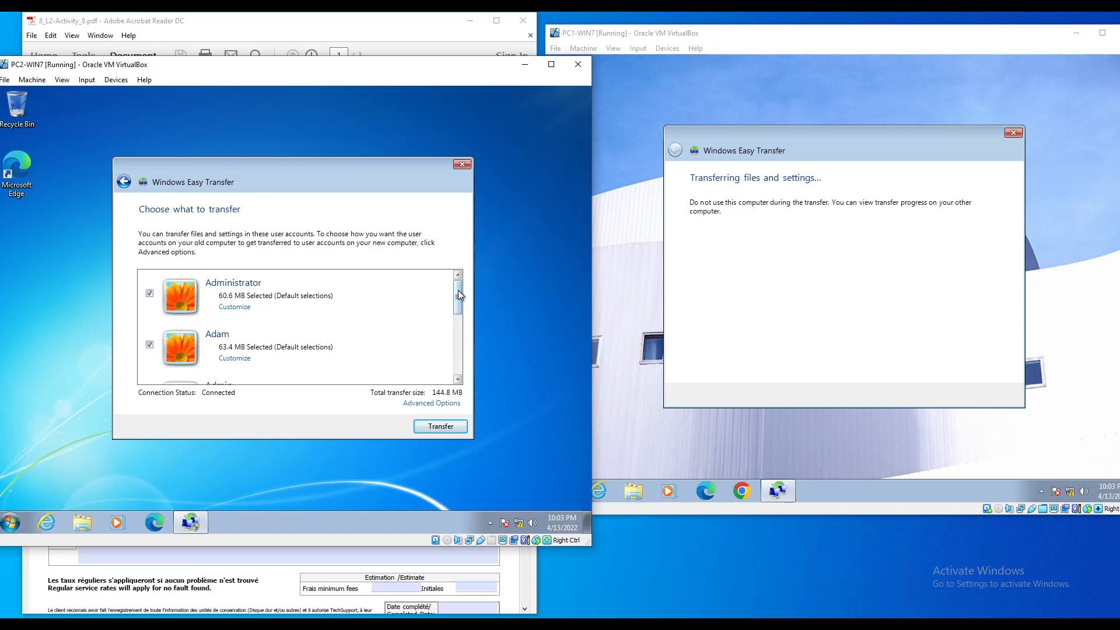
mouse_move(458, 290)
left_mouse_down()
mouse_move(459, 305)
mouse_move(456, 285)
left_mouse_up()
left_click_drag(457, 295, 455, 373)
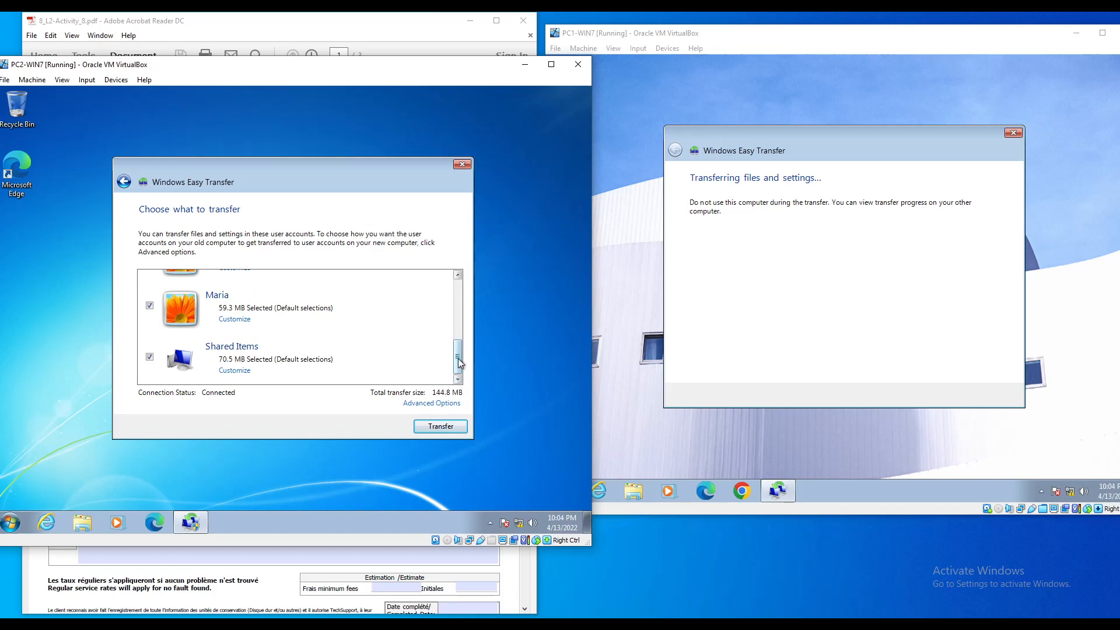
left_click_drag(457, 358, 294, 404)
left_click_drag(460, 362, 365, 248)
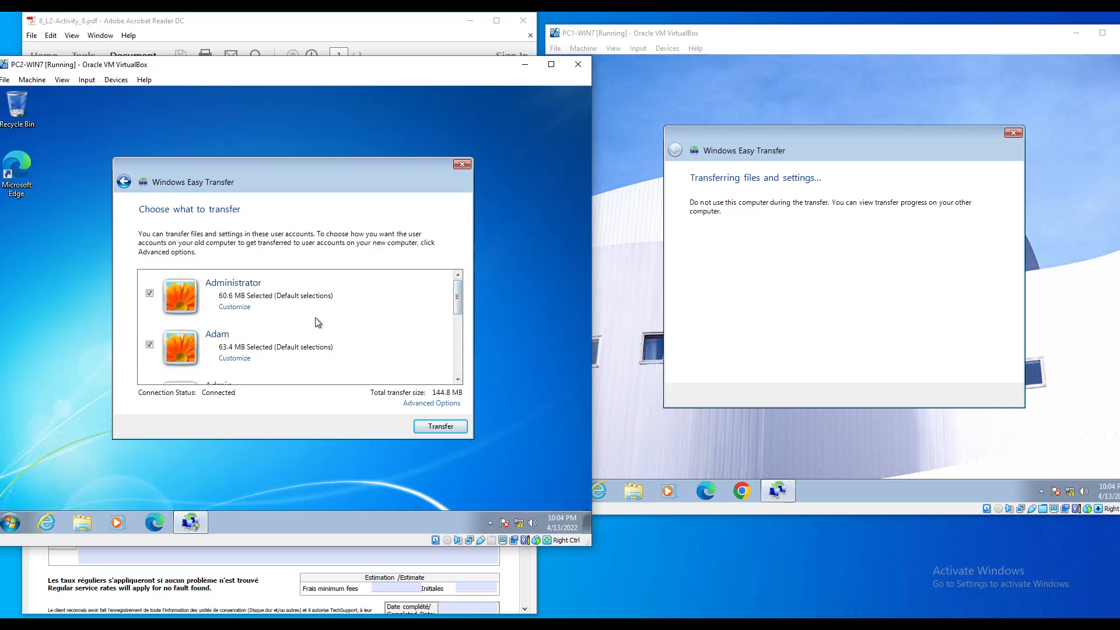
left_click_drag(458, 295, 456, 311)
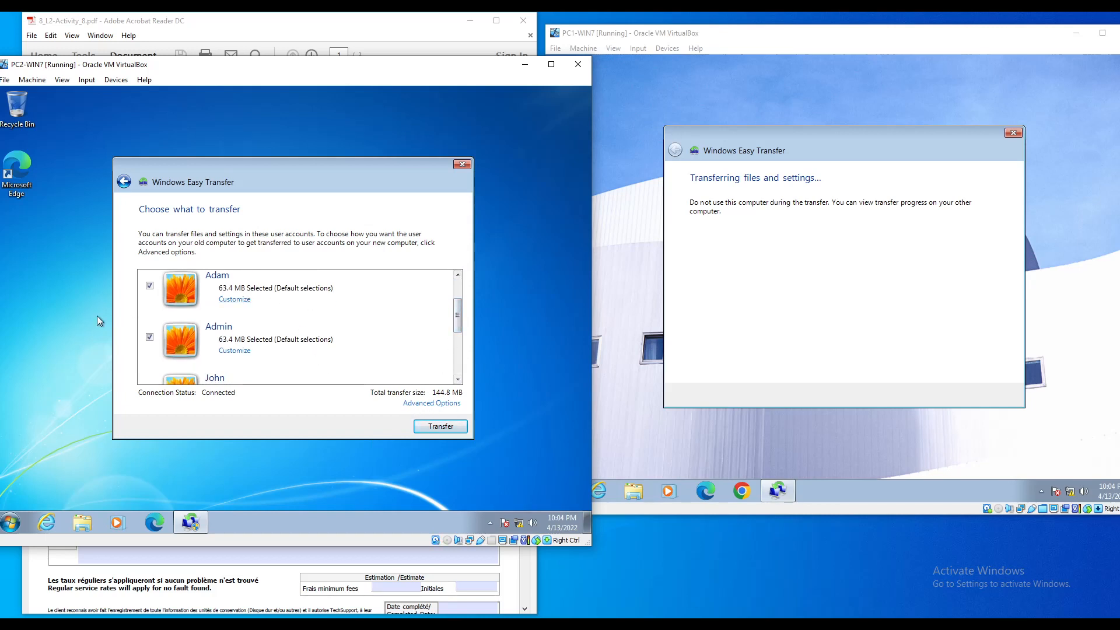
Open the advanced user account mapping and examine which new-computer accounts are offered for the old Administrator account
left_click(419, 408)
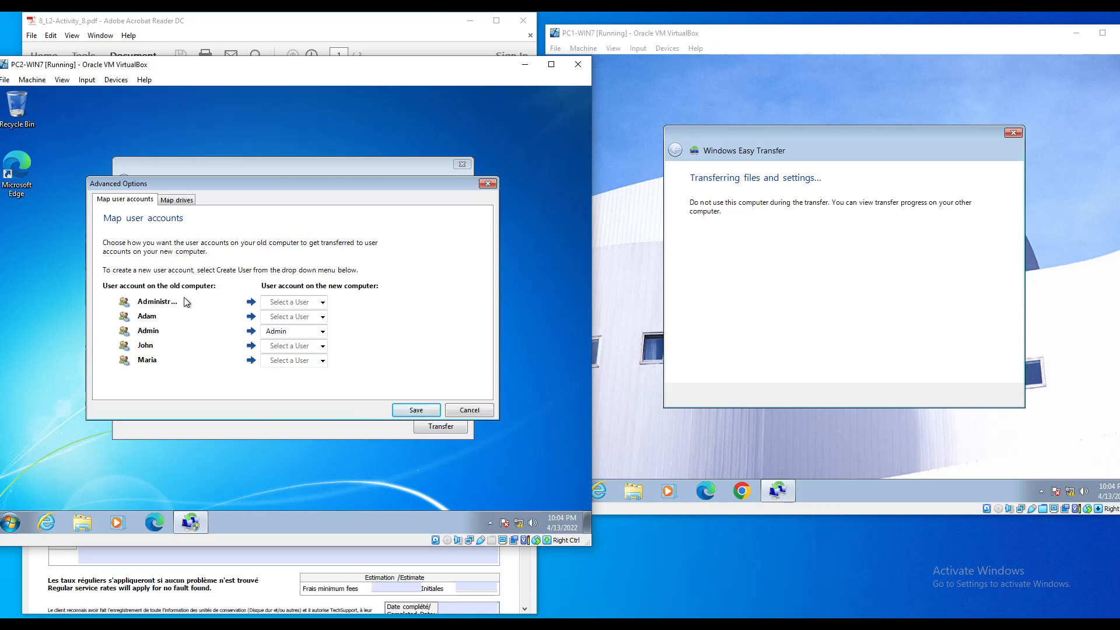
left_click(323, 302)
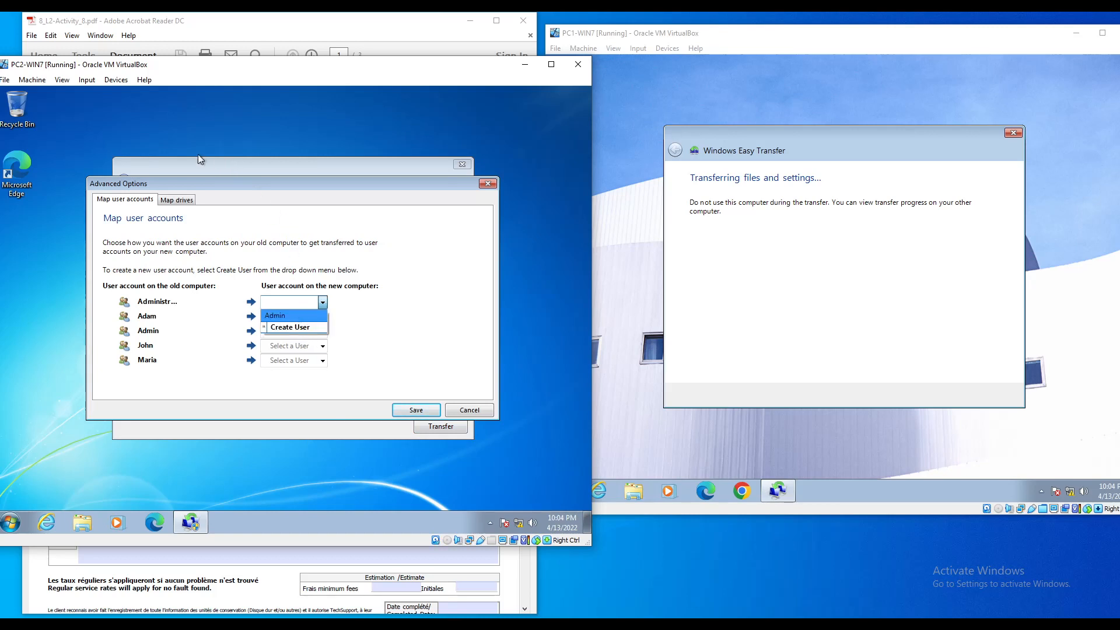
left_click(173, 129)
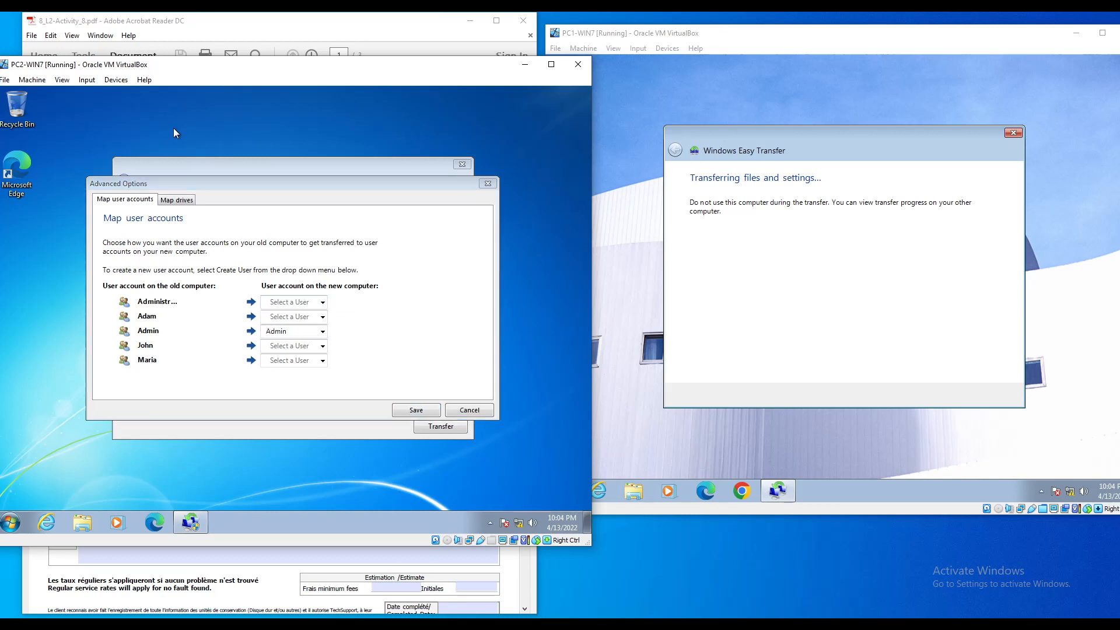
Open Computer Management on PC2-WIN7 and enable the built-in Administrator account among the local users
left_click(12, 523)
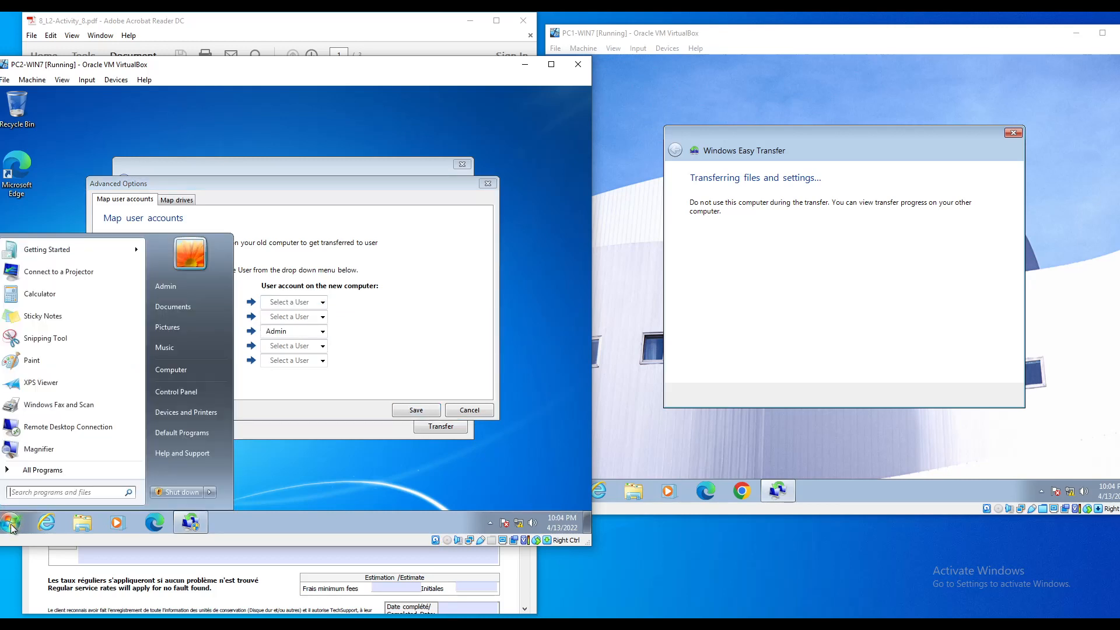
right_click(182, 369)
left_click(230, 390)
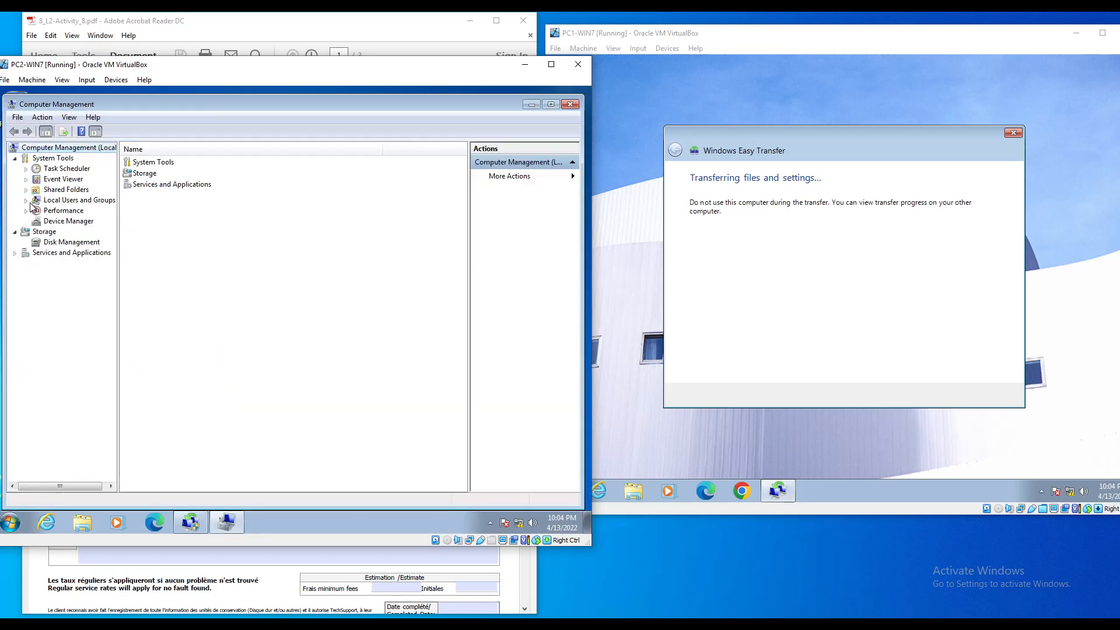
left_click(26, 201)
left_click(62, 211)
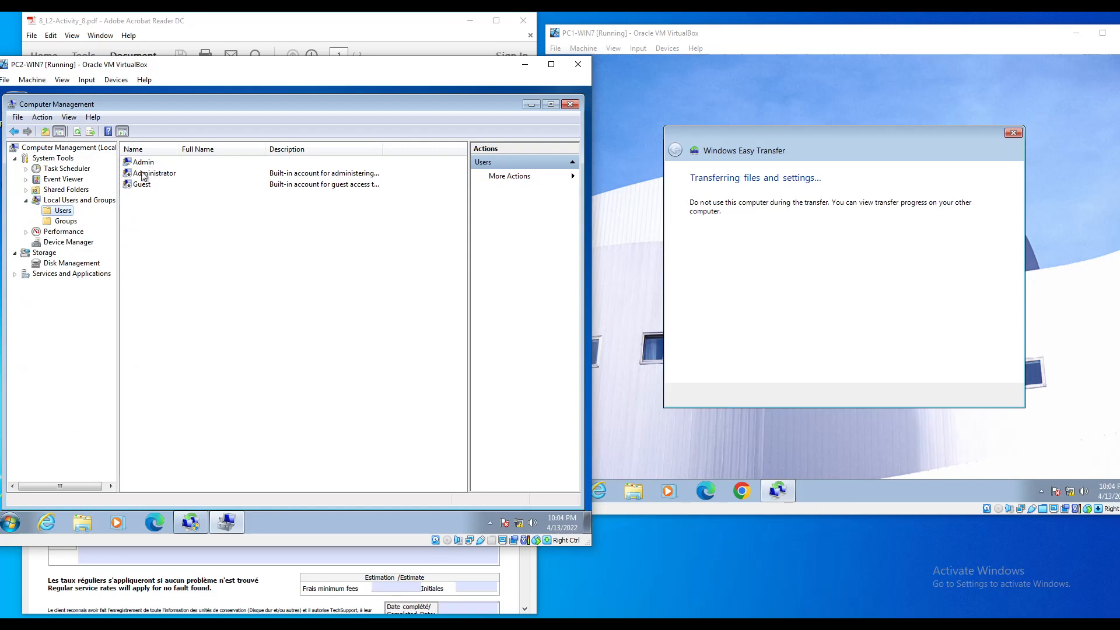
double_click(149, 177)
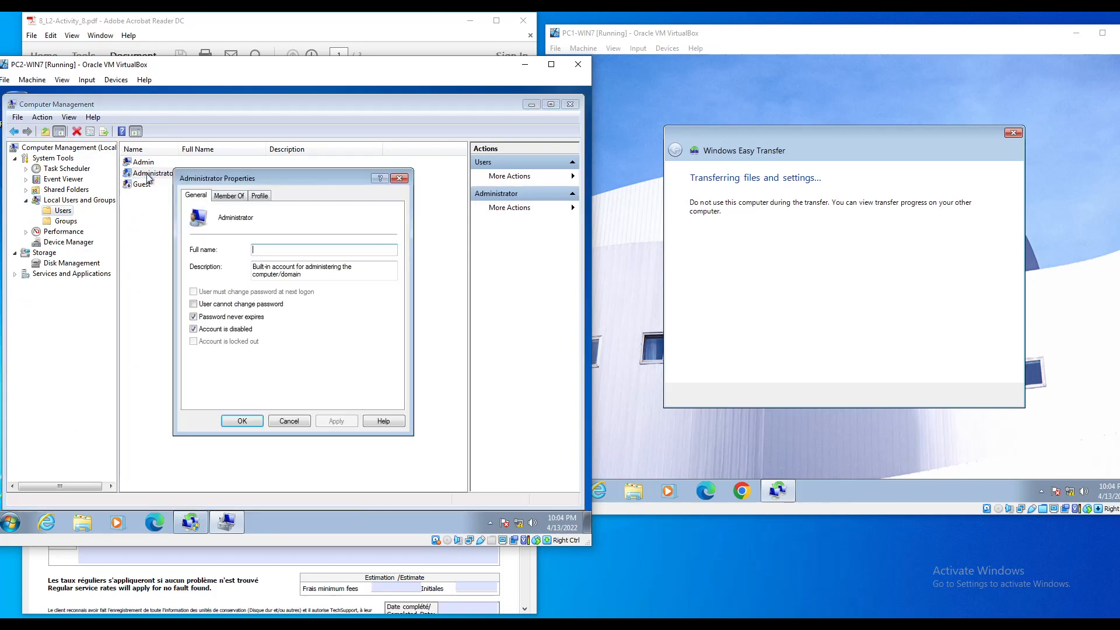
left_click(216, 329)
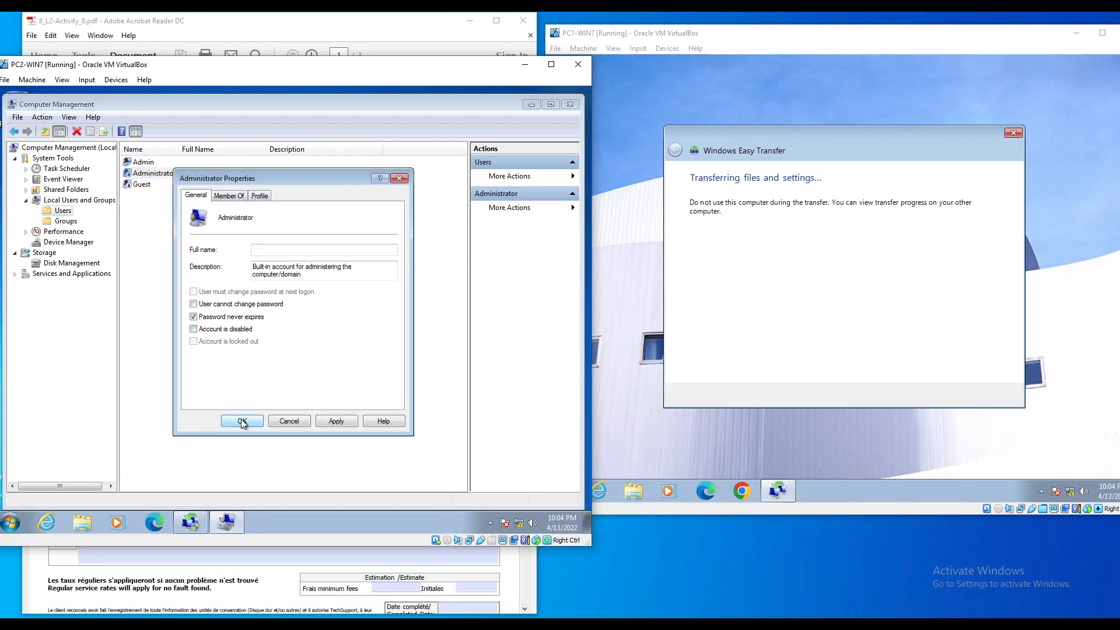
left_click(241, 421)
Set and confirm a password for PC2-WIN7's Administrator account, and minimize Computer Management
right_click(160, 172)
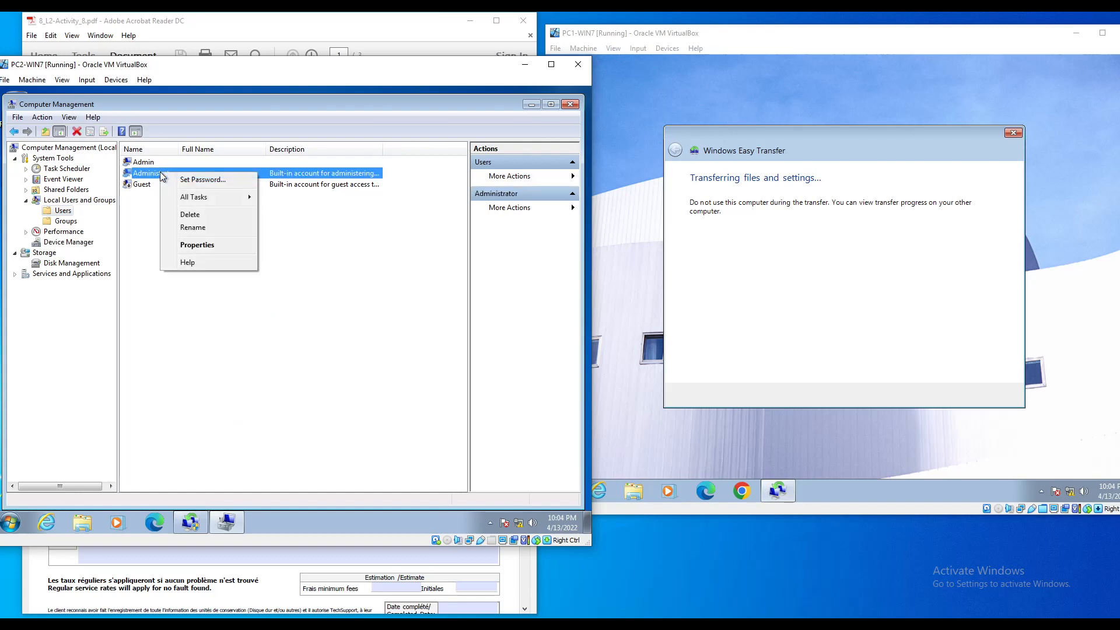
left_click(188, 182)
left_click(241, 362)
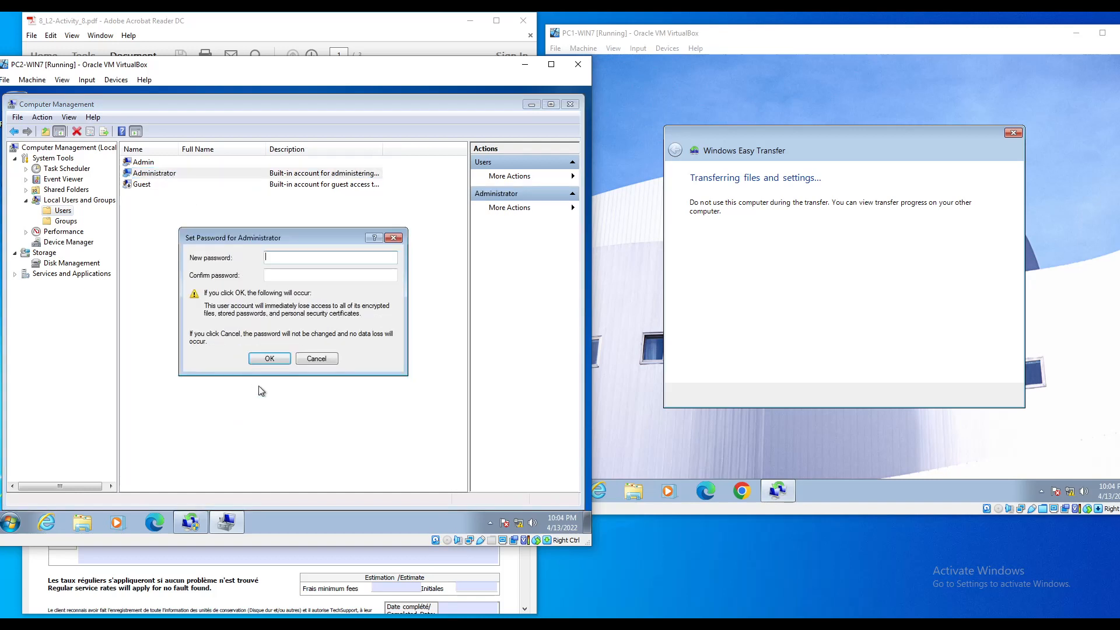
type("••••••••••")
key("Tab")
type("••••••••")
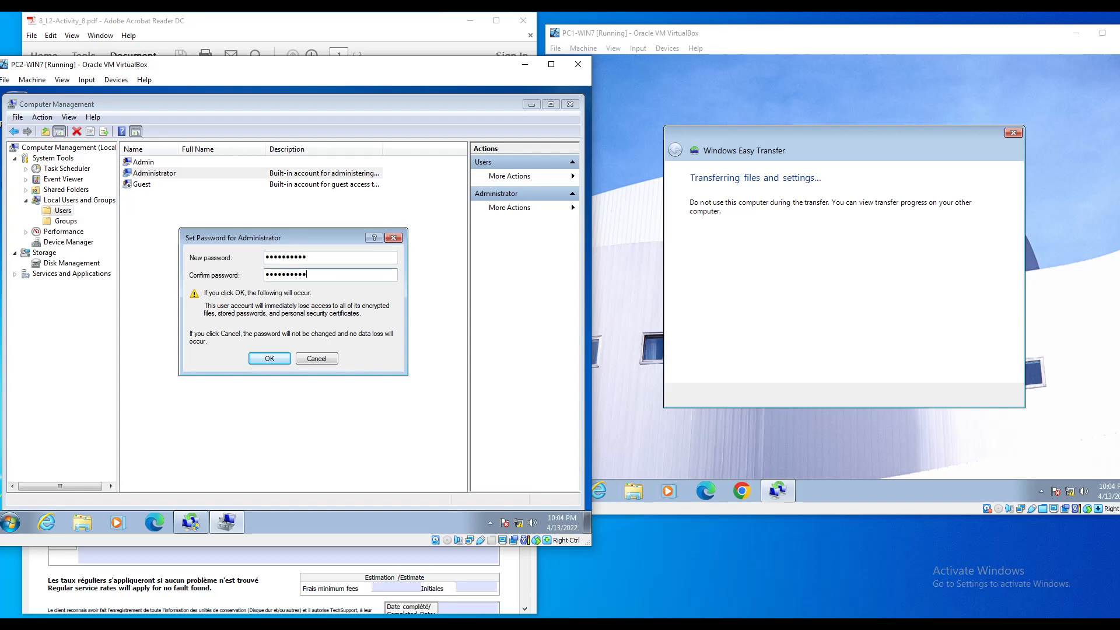
key("Return")
left_click(332, 330)
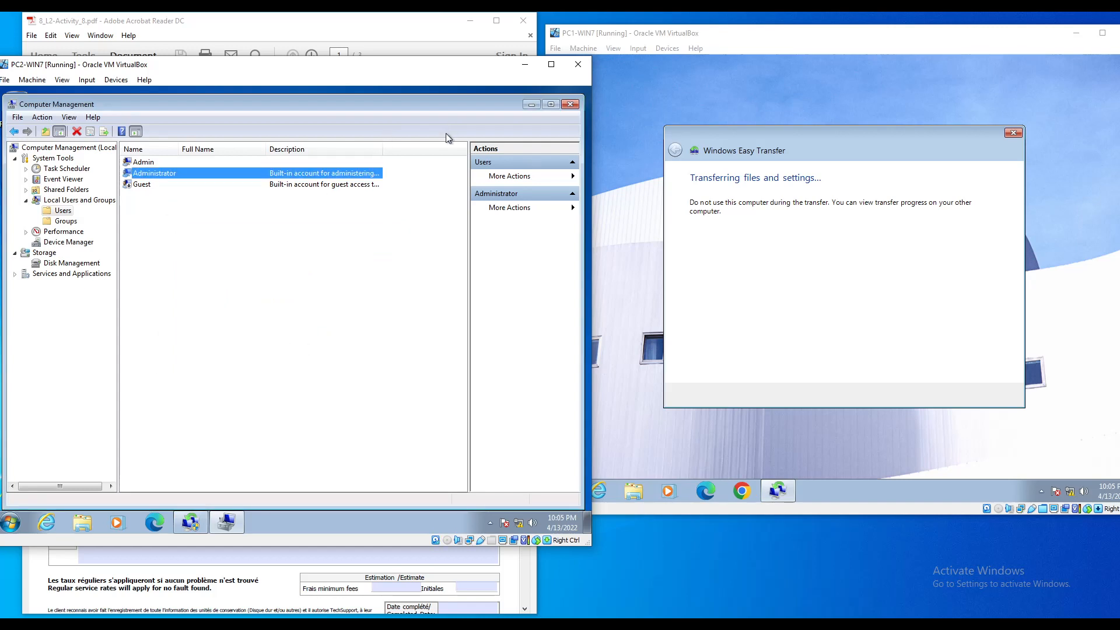
left_click(530, 105)
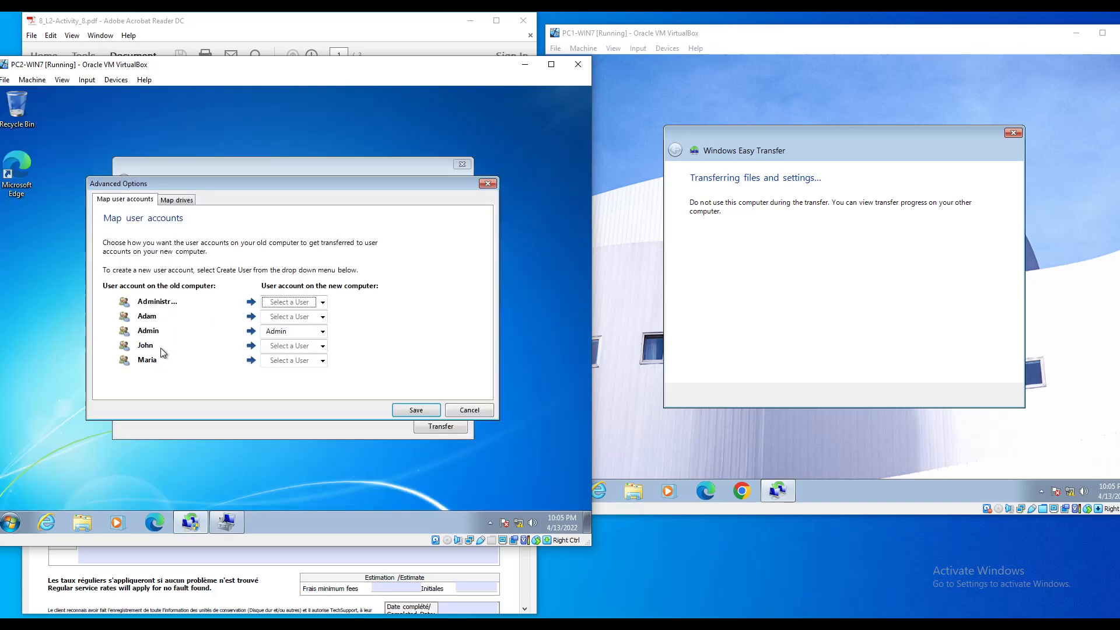
Recheck the accounts offered for mapping the old Administrator, reopening the advanced options once, and leave the mapping without saving
left_click(322, 302)
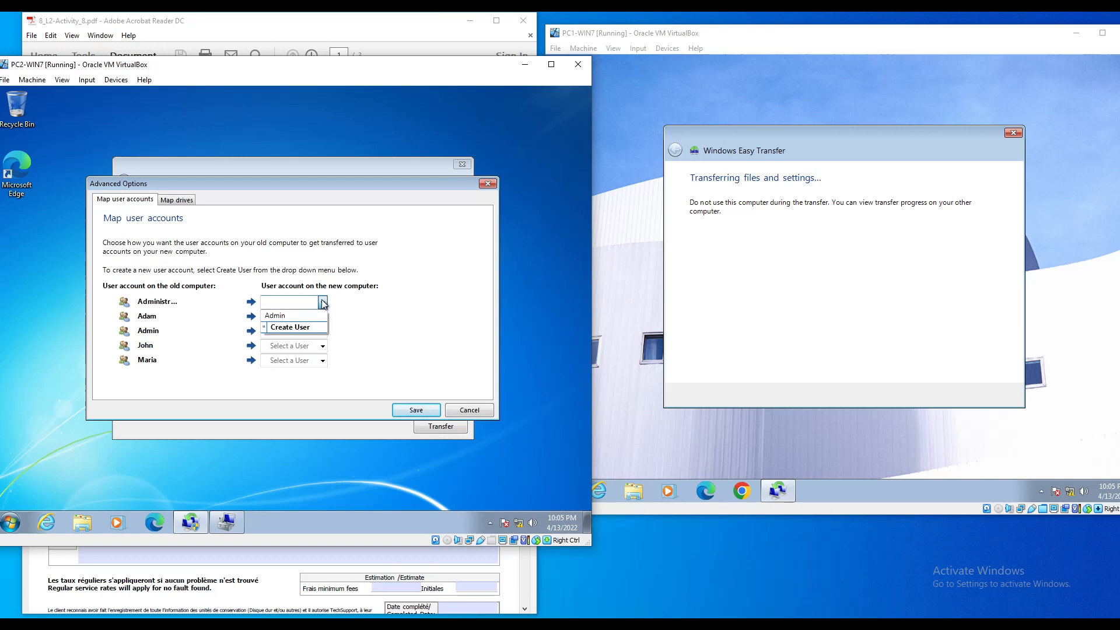
left_click(167, 230)
left_click(469, 409)
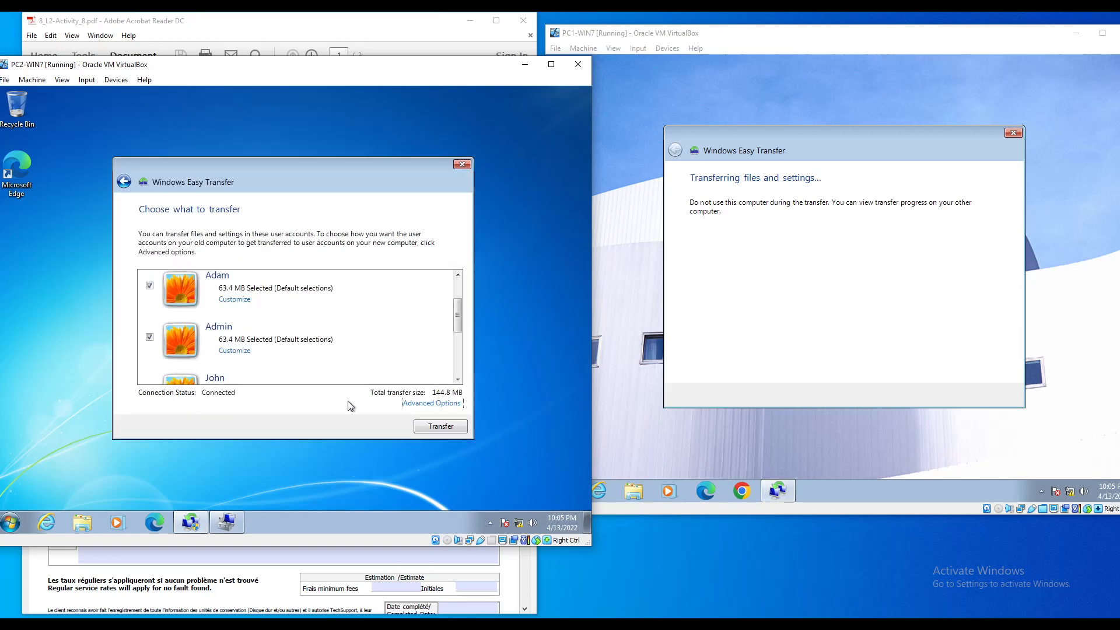
left_click(402, 408)
left_click(323, 302)
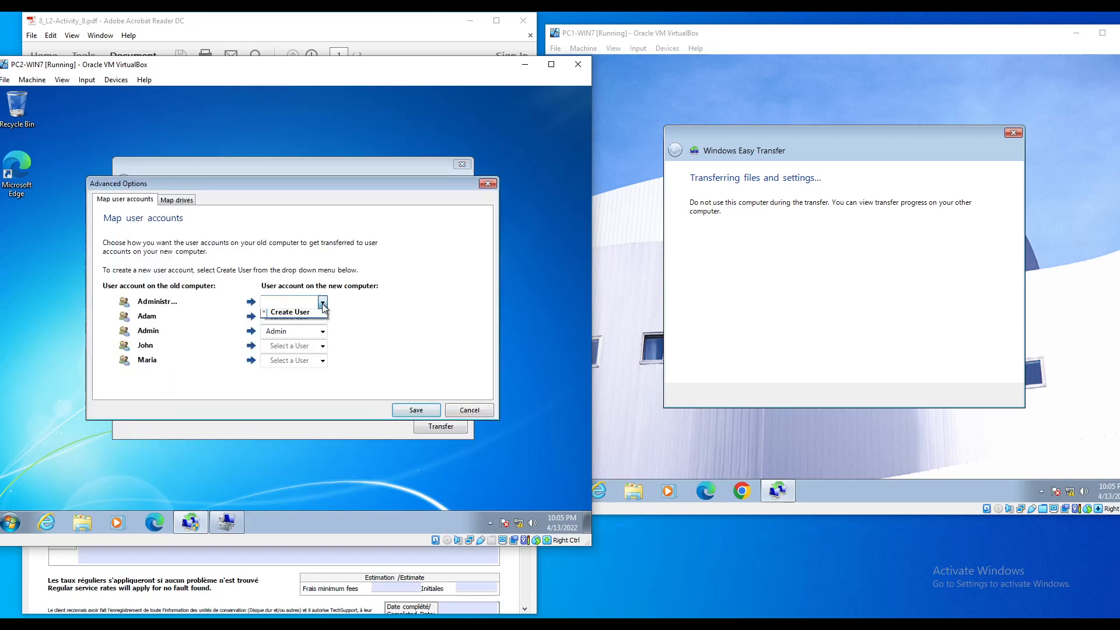
left_click(322, 301)
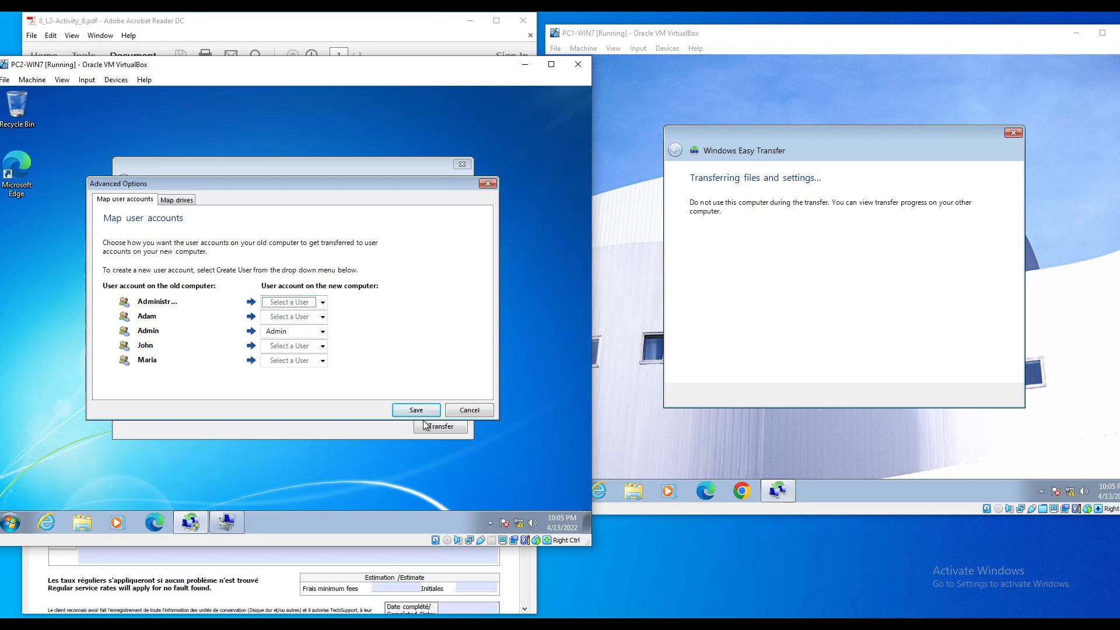
left_click(467, 410)
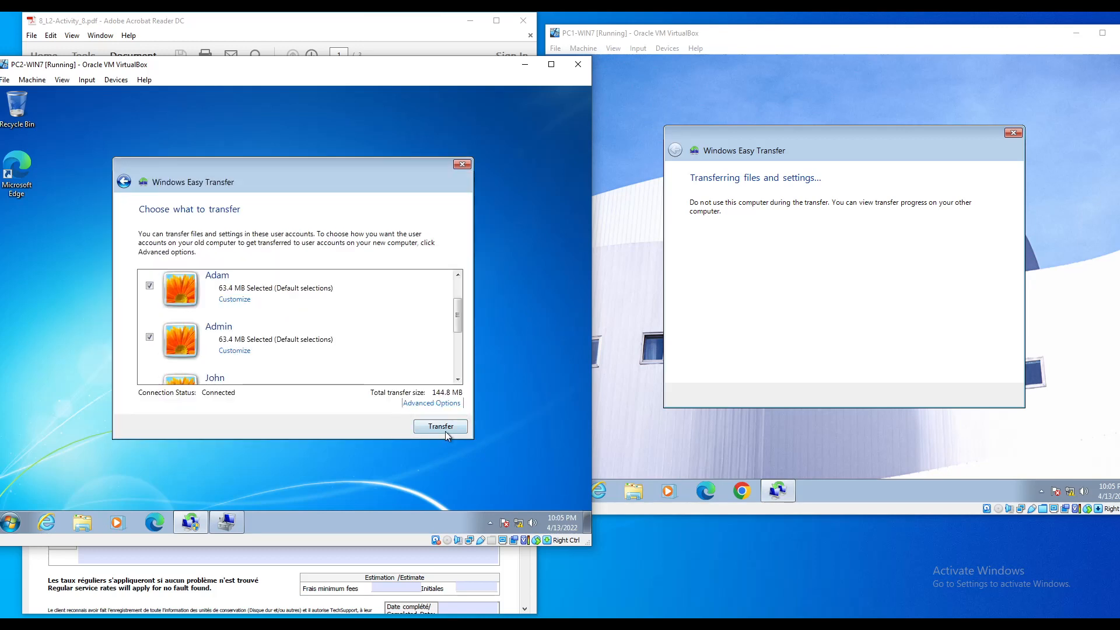
Go back in PC2-WIN7's wizard, generate a new transfer key on PC1-WIN7 as the old computer, and reconnect PC2-WIN7 with that key
left_click(124, 182)
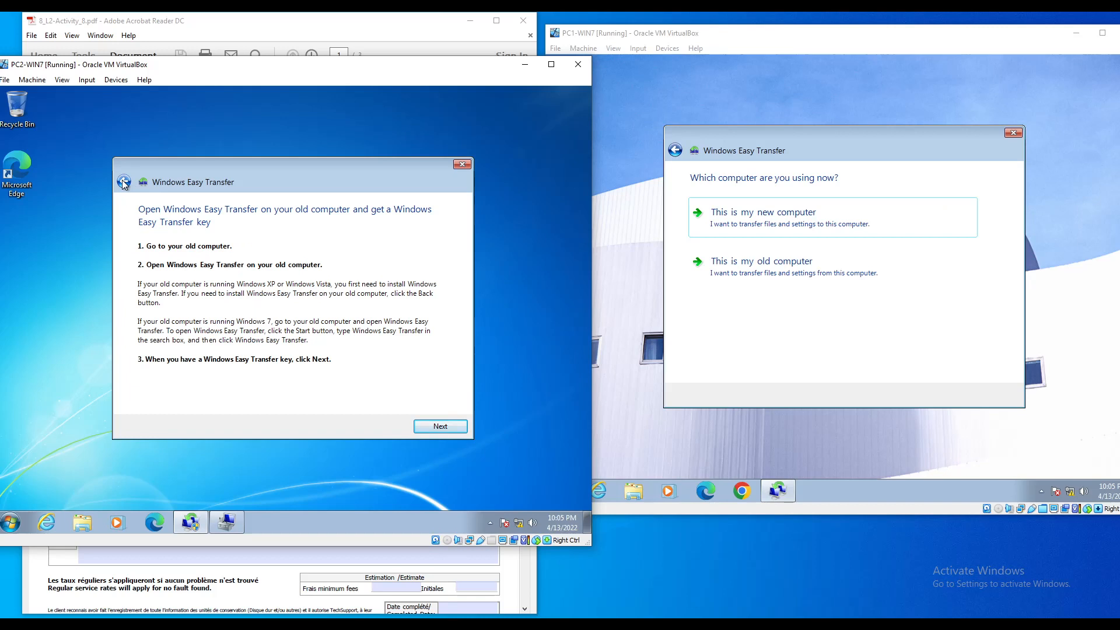
left_click(440, 427)
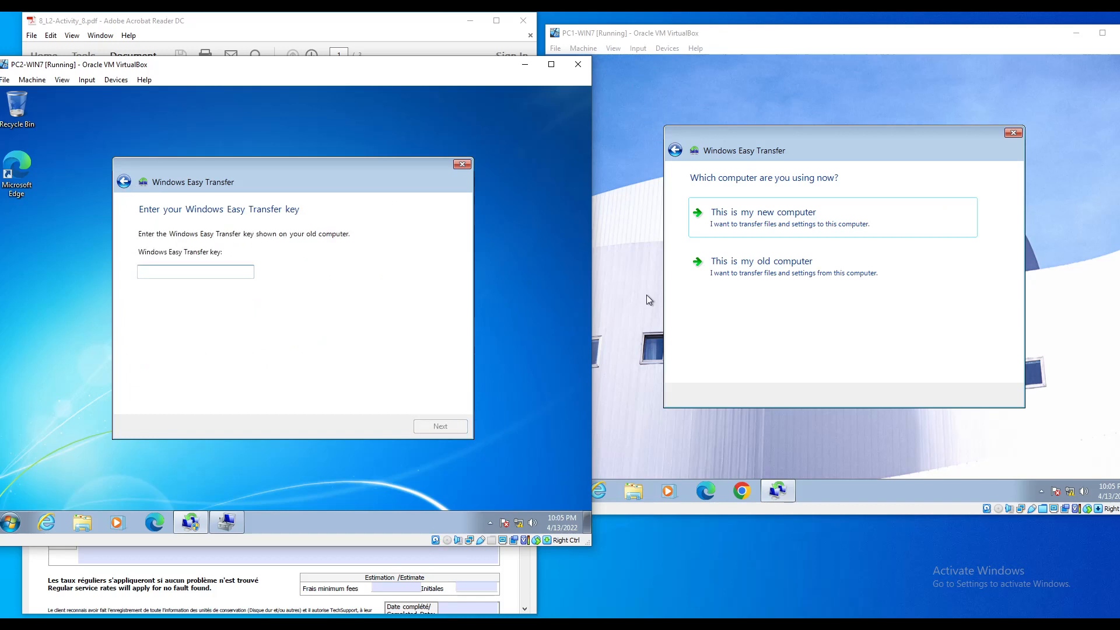
left_click(775, 273)
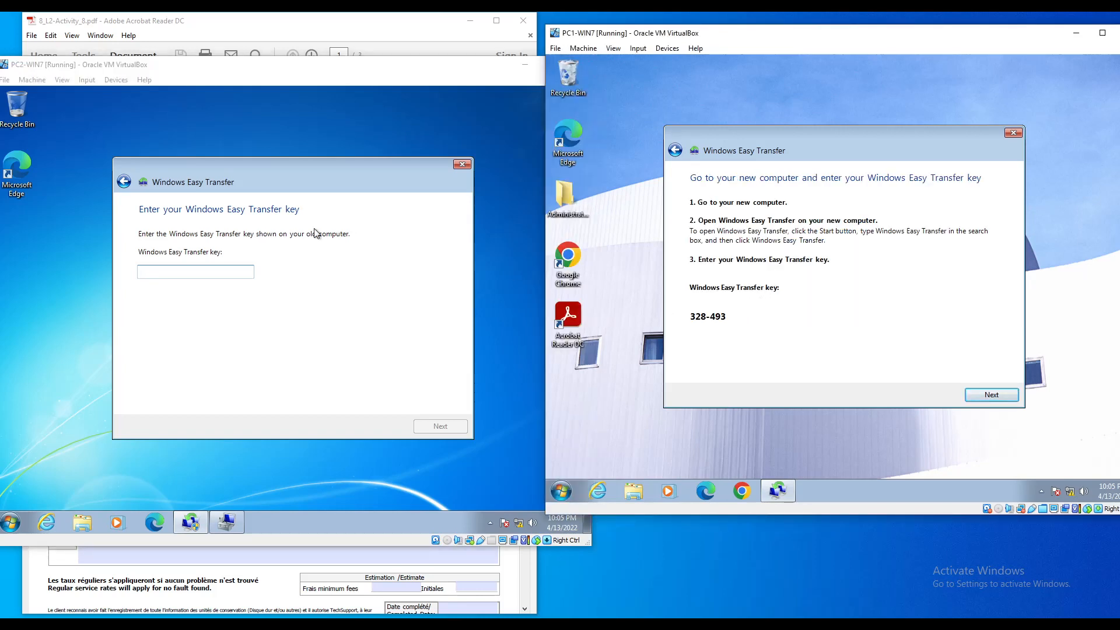
left_click(197, 271)
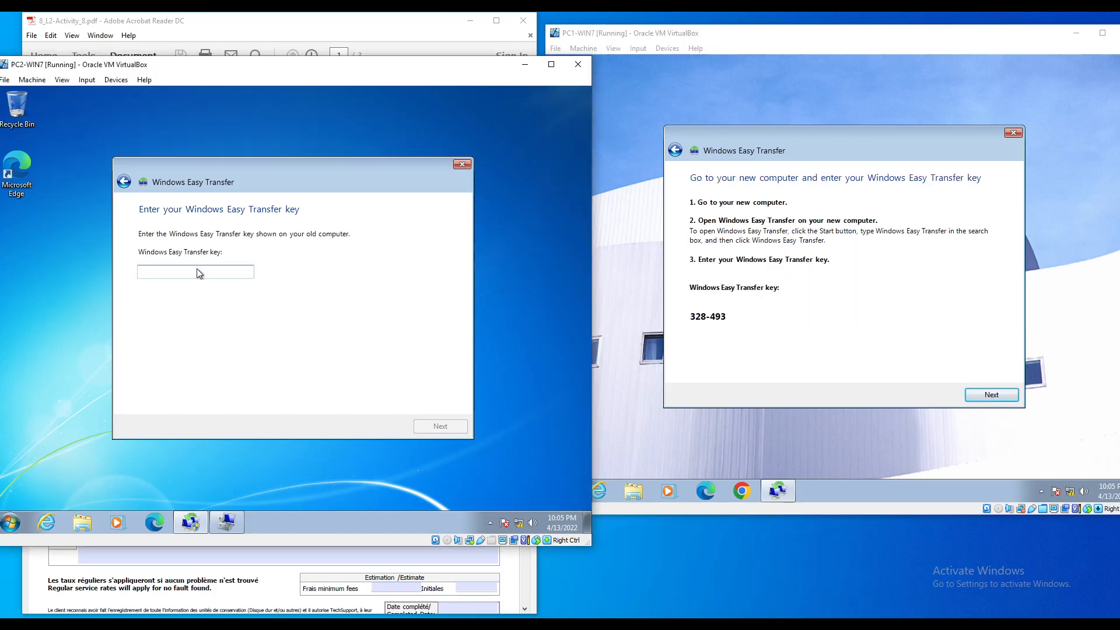
type("328-493")
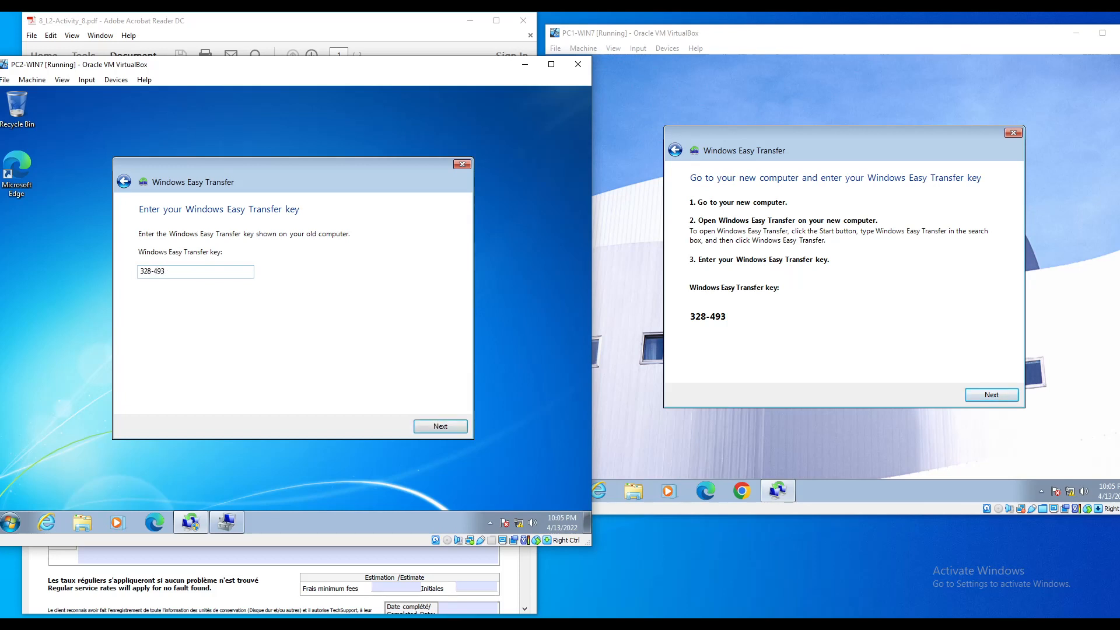
key("Return")
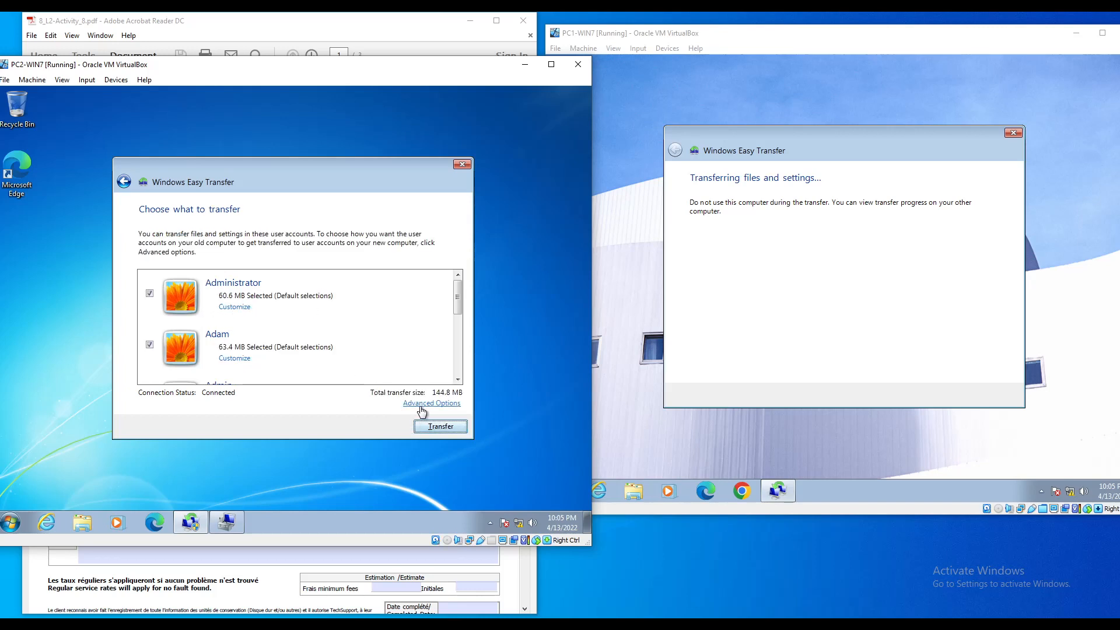
Open the advanced options and create a same-named, password-protected new user for the old account listed directly below Administrator
left_click(418, 404)
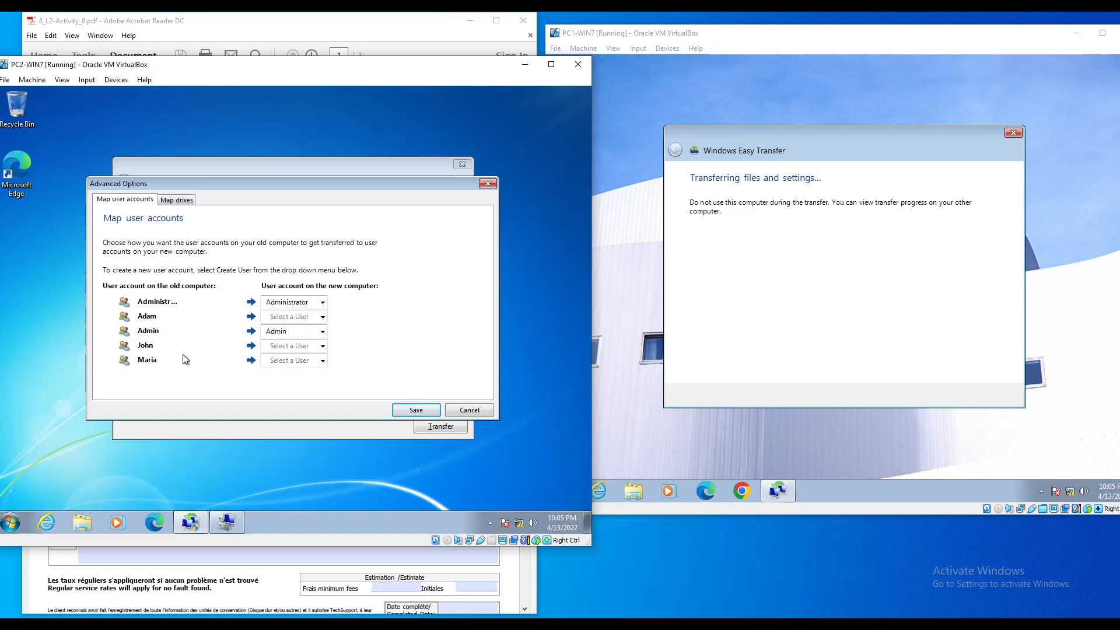
left_click(323, 316)
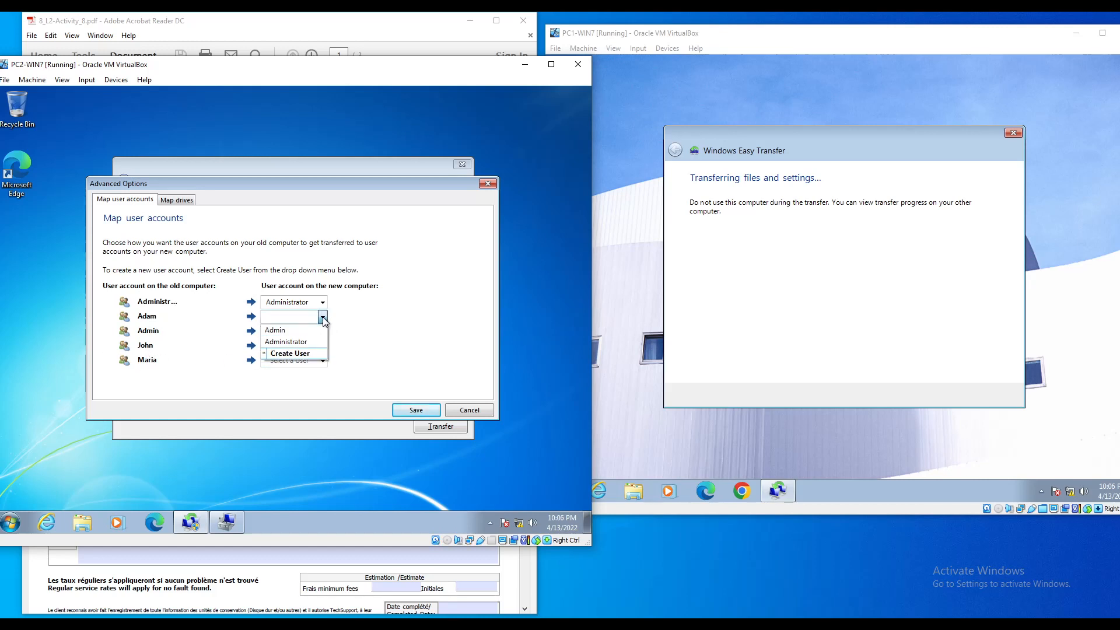
left_click(300, 355)
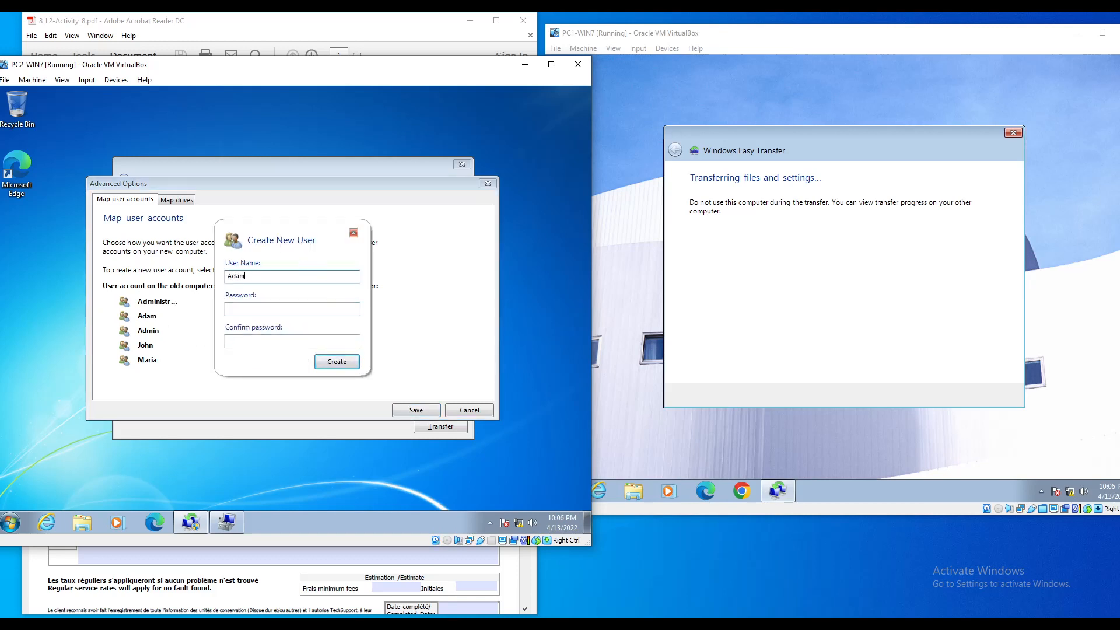
key("Tab")
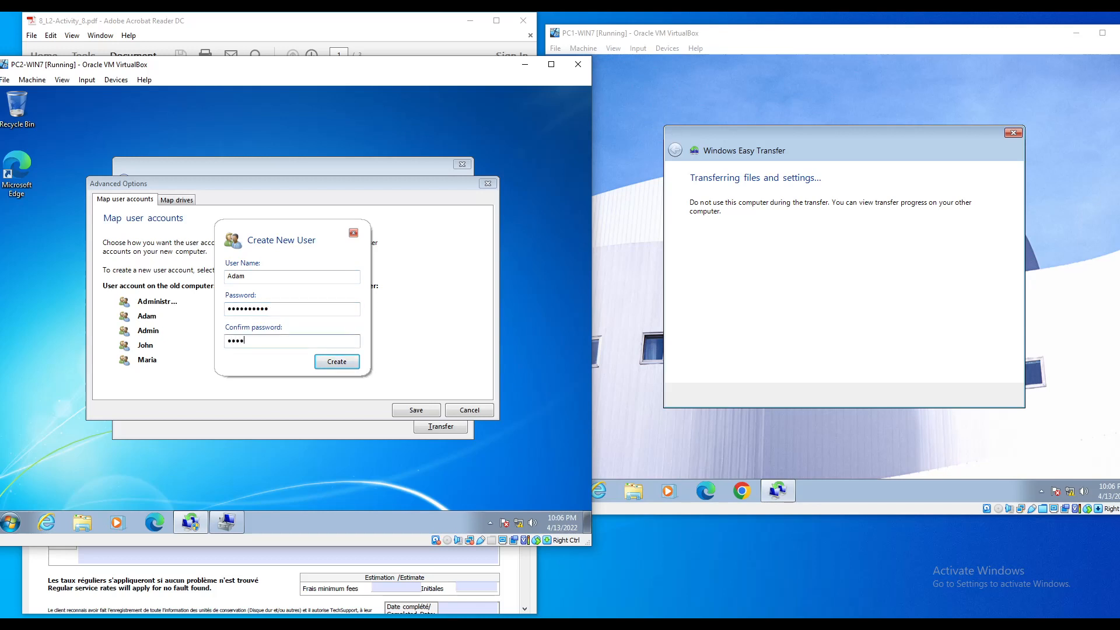
key("Return")
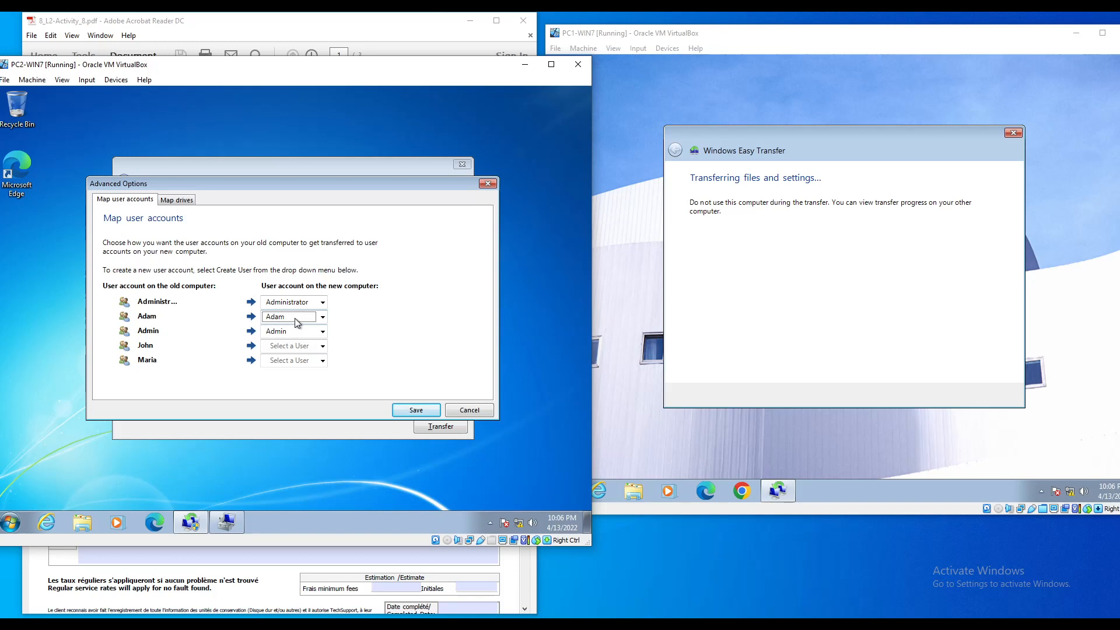
Create a same-named new user with a confirmed password for the old account listed directly below Admin
left_click(322, 347)
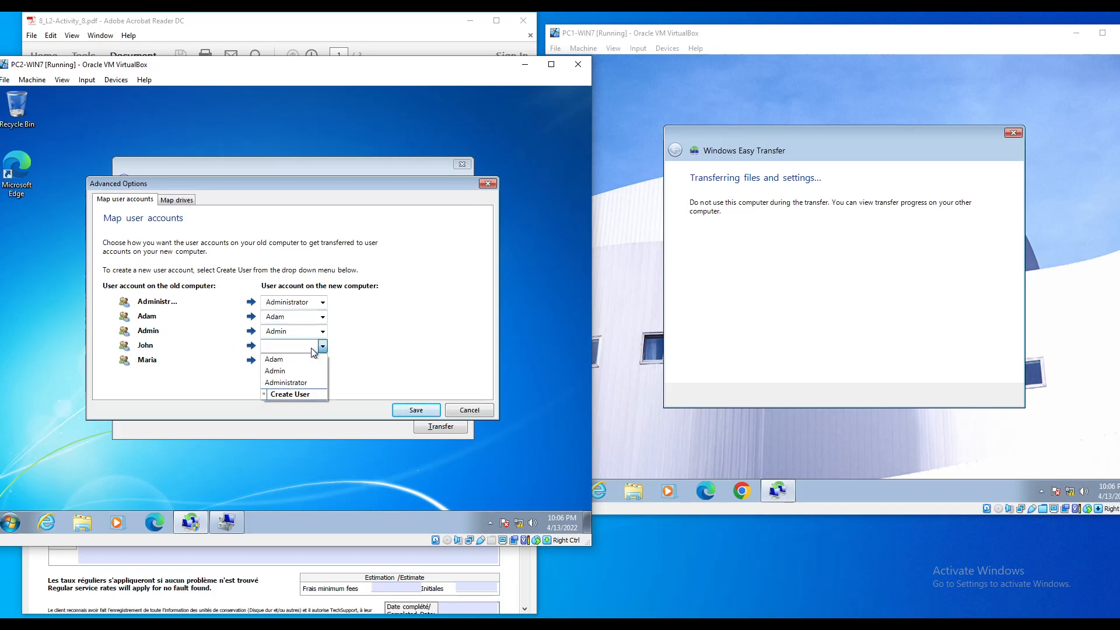
left_click(287, 395)
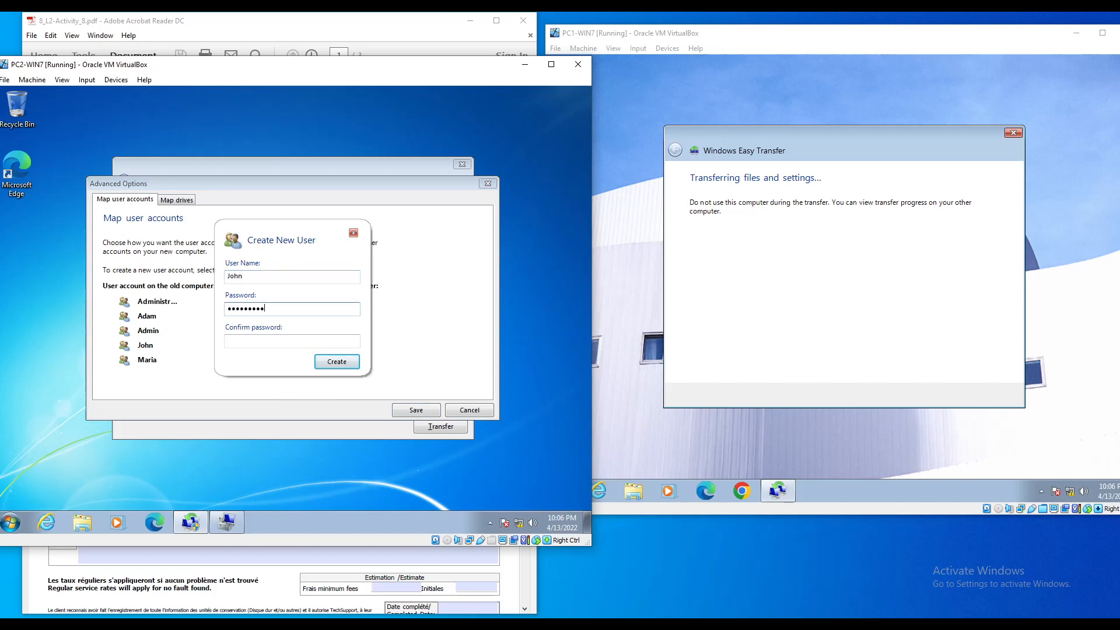
type("1")
key("Tab")
key("Return")
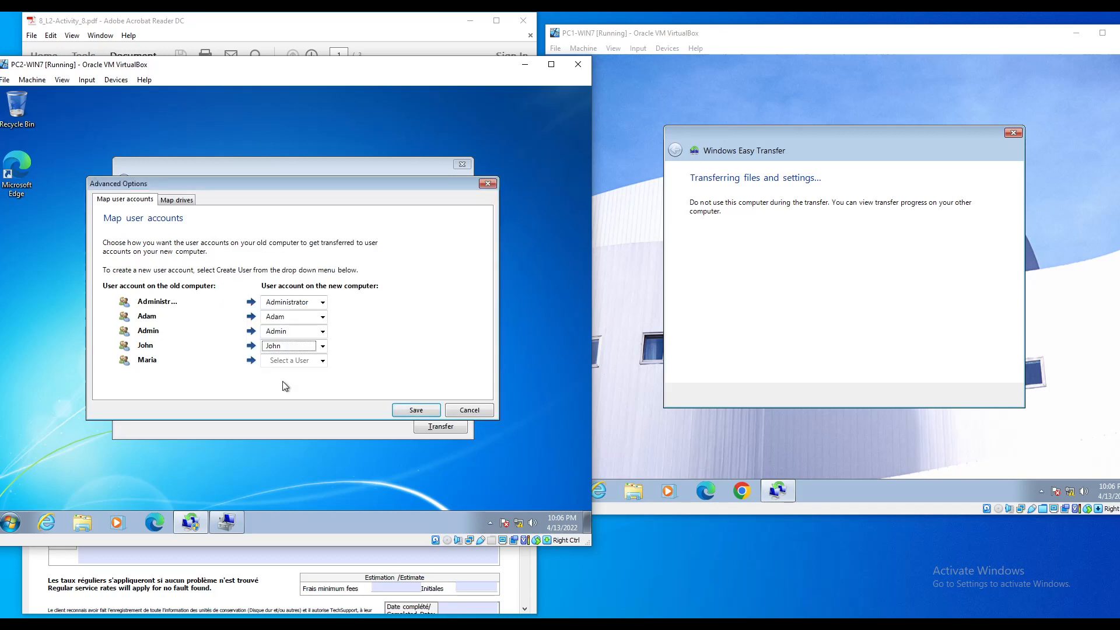
Create a same-named new user with a confirmed password for the last old account in the mapping list
left_click(294, 359)
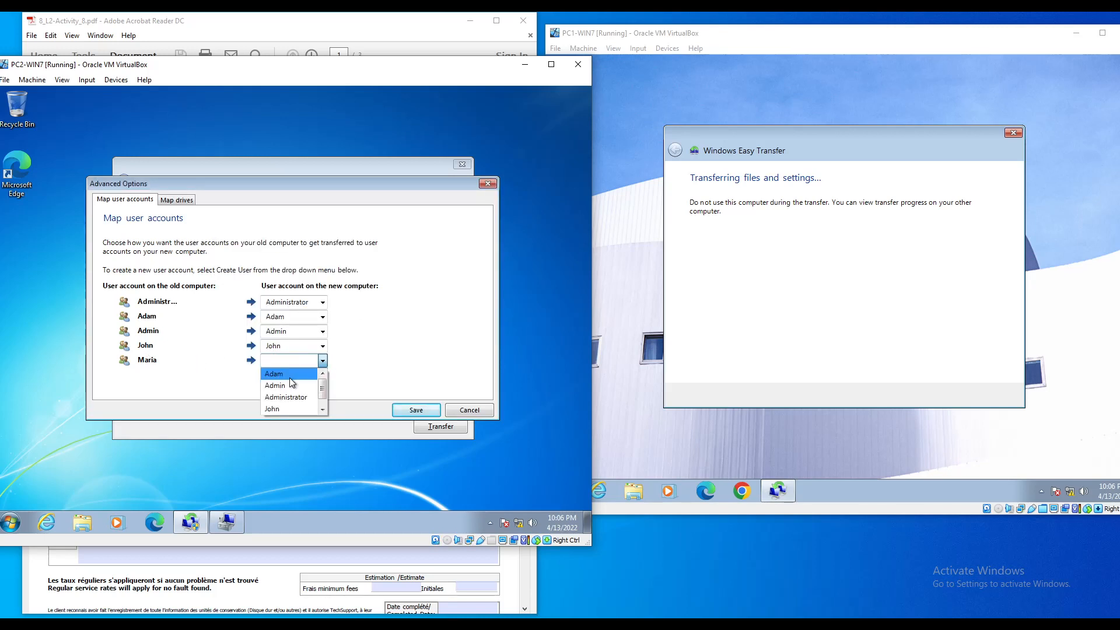
scroll(280, 409, "down", 2)
left_click(288, 407)
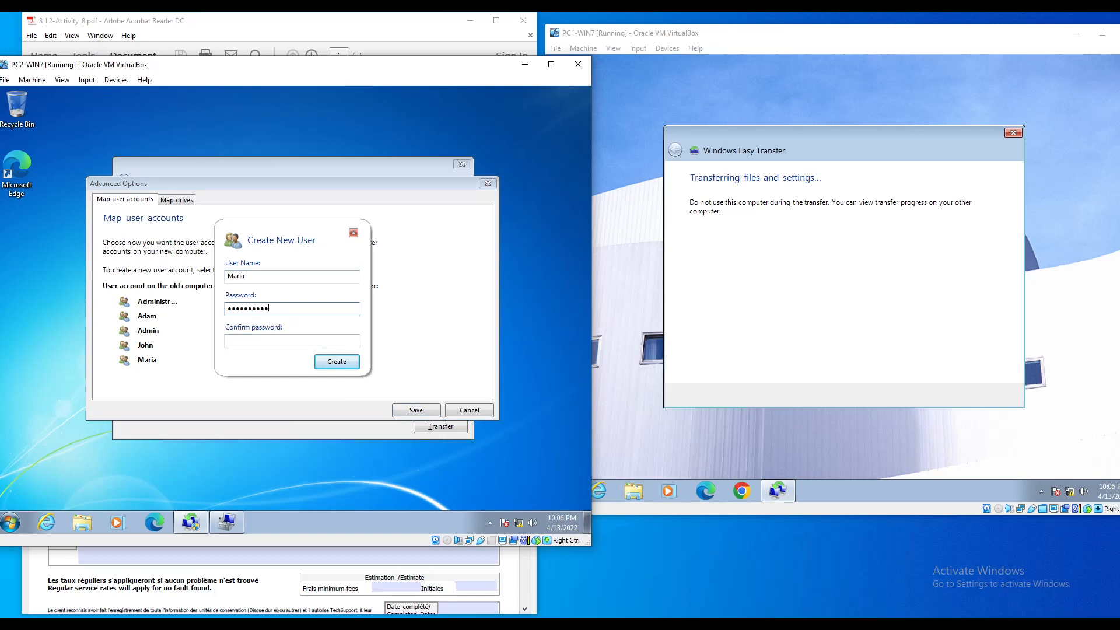
key("Tab")
key("Return")
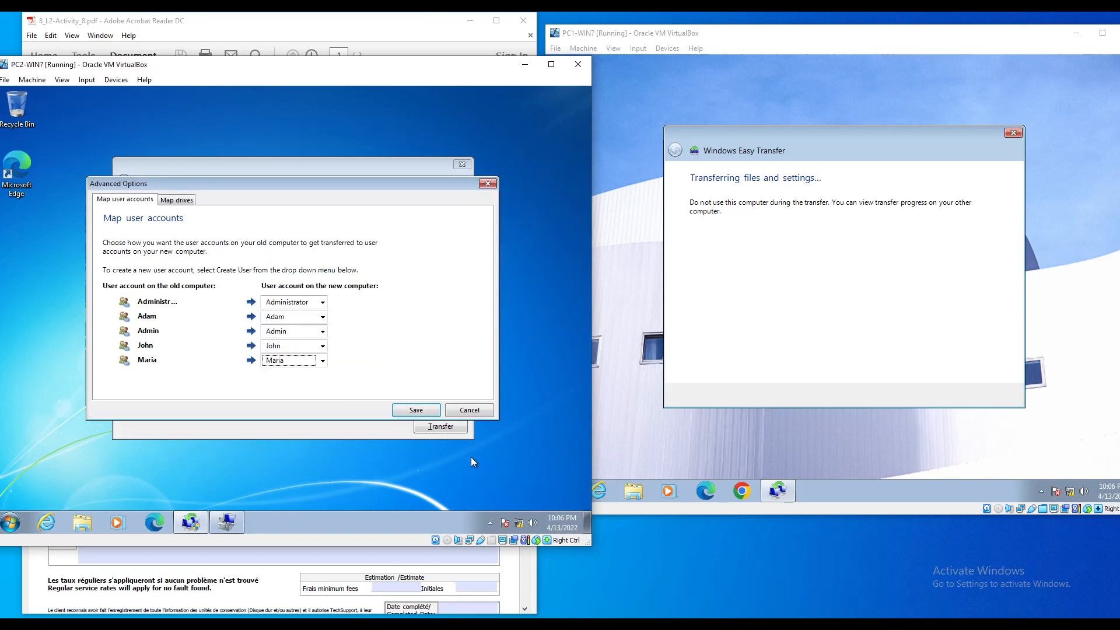
Save the account mapping, start the transfer to PC2-WIN7 and follow its progress through to the shared items
left_click(413, 411)
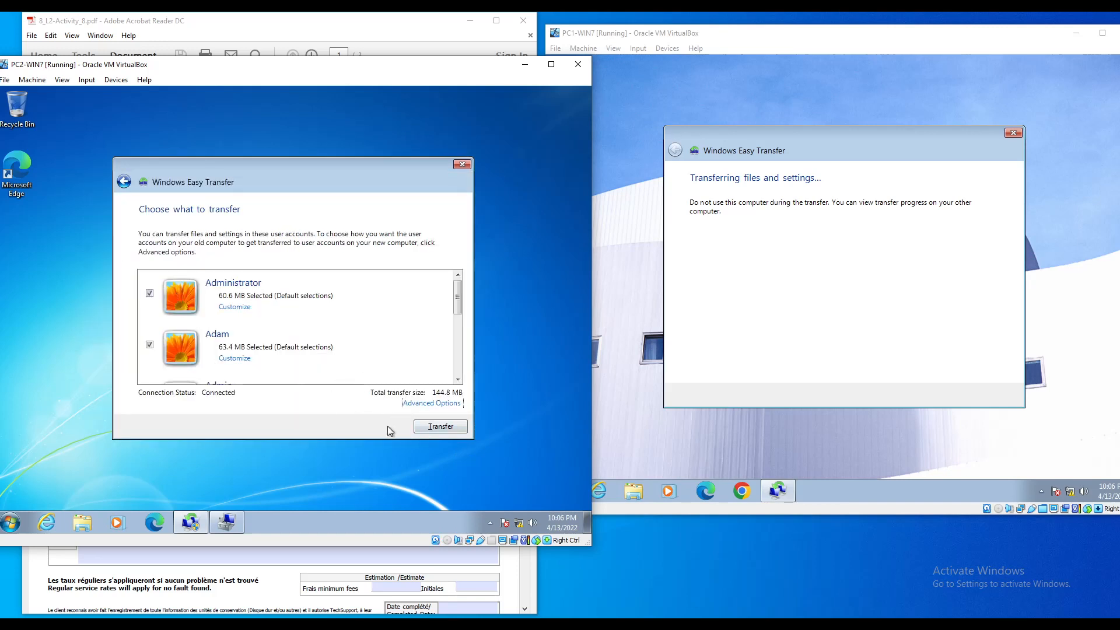
left_click(438, 427)
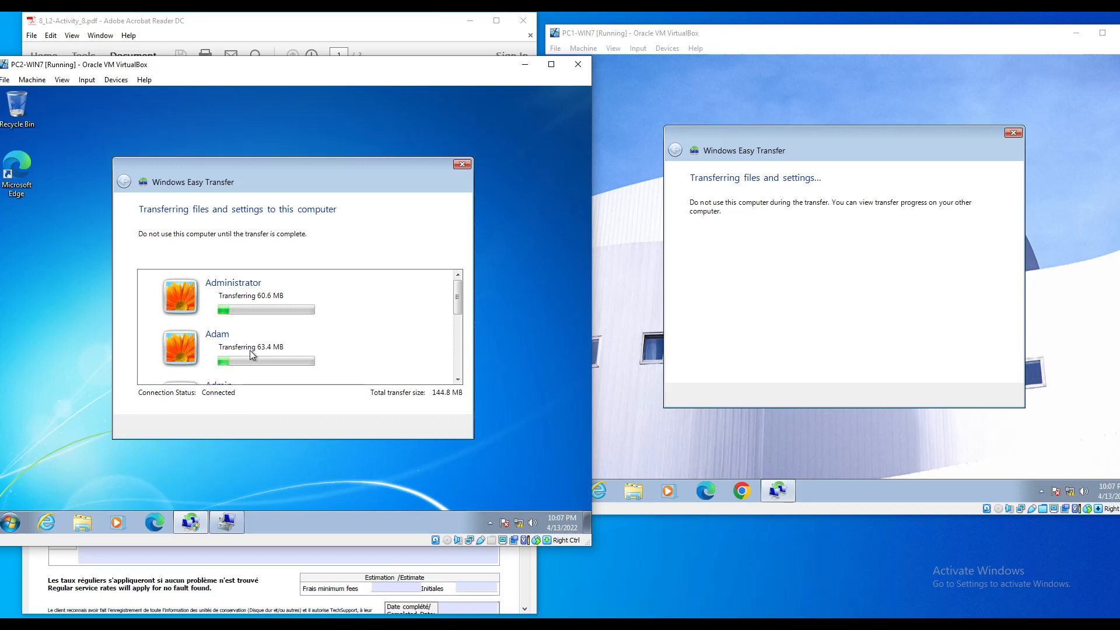
left_click(773, 47)
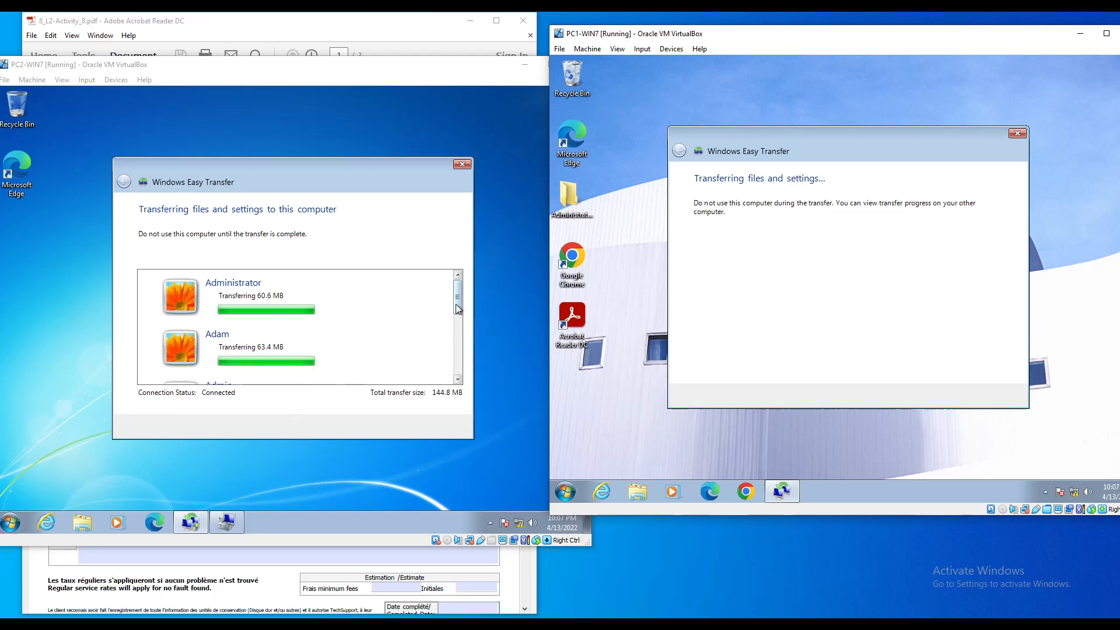
left_click_drag(458, 295, 457, 320)
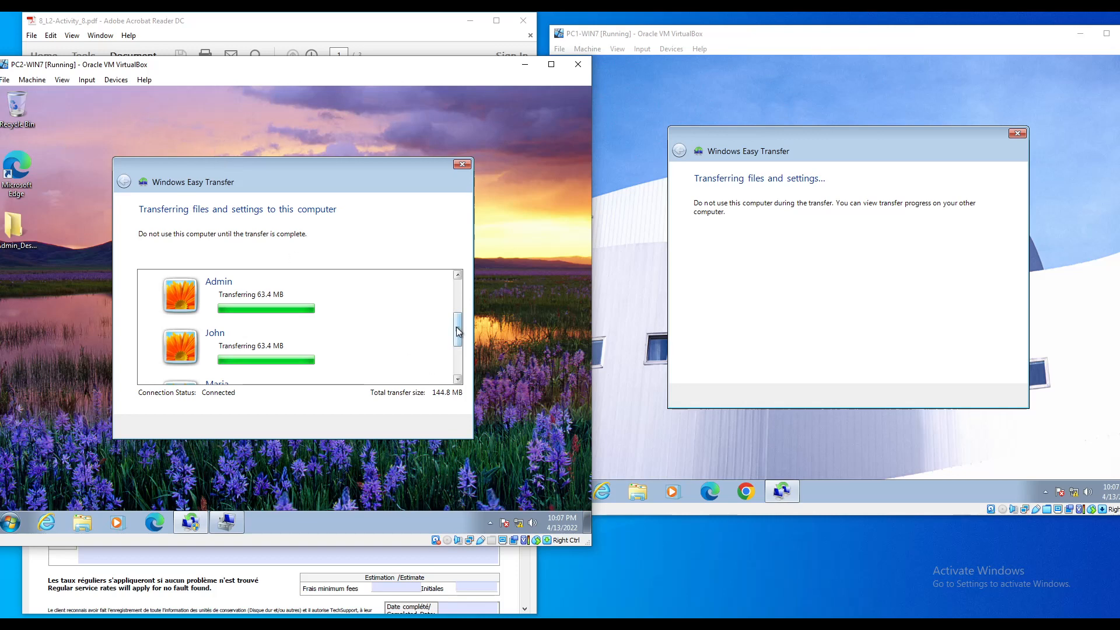
scroll(450, 368, "down", 3)
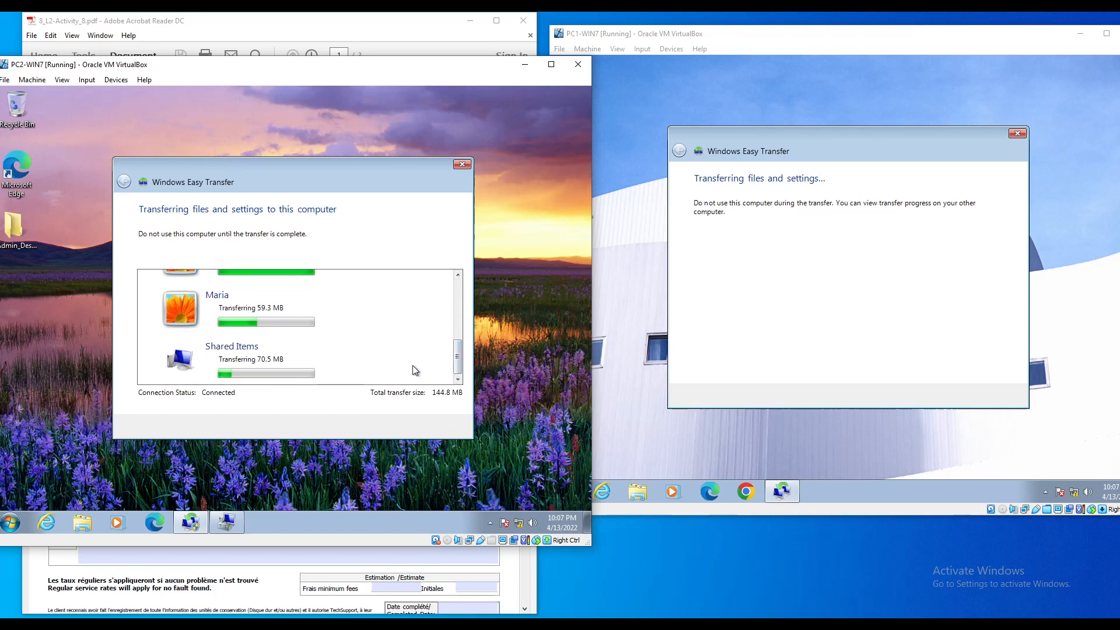
left_click_drag(255, 69, 284, 60)
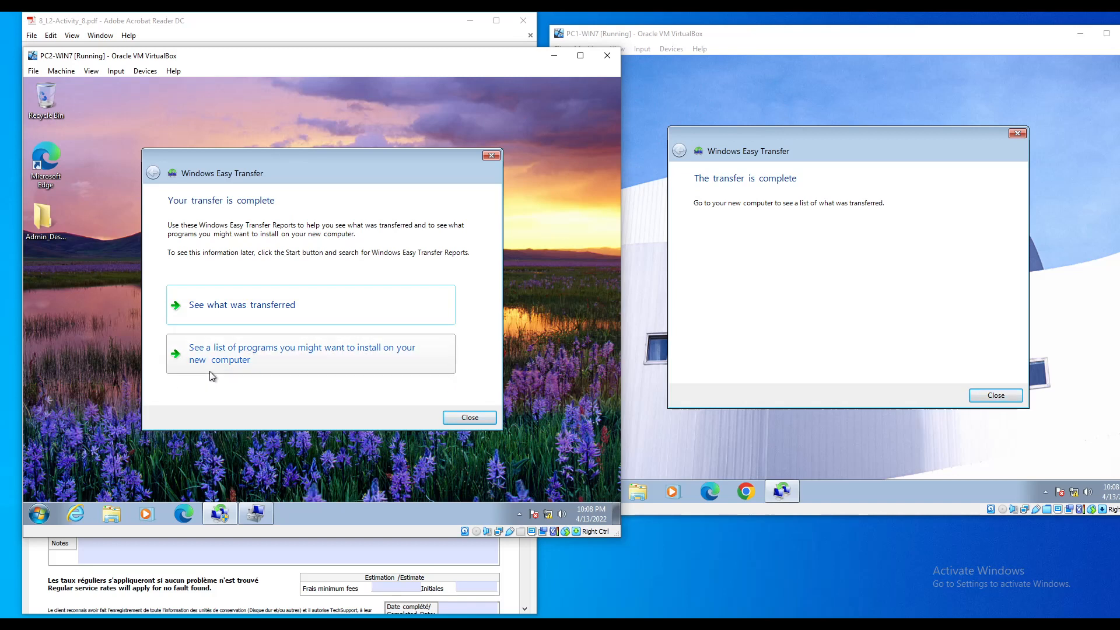
Open the report of what was transferred and examine the details of the transferred user accounts
left_click(236, 308)
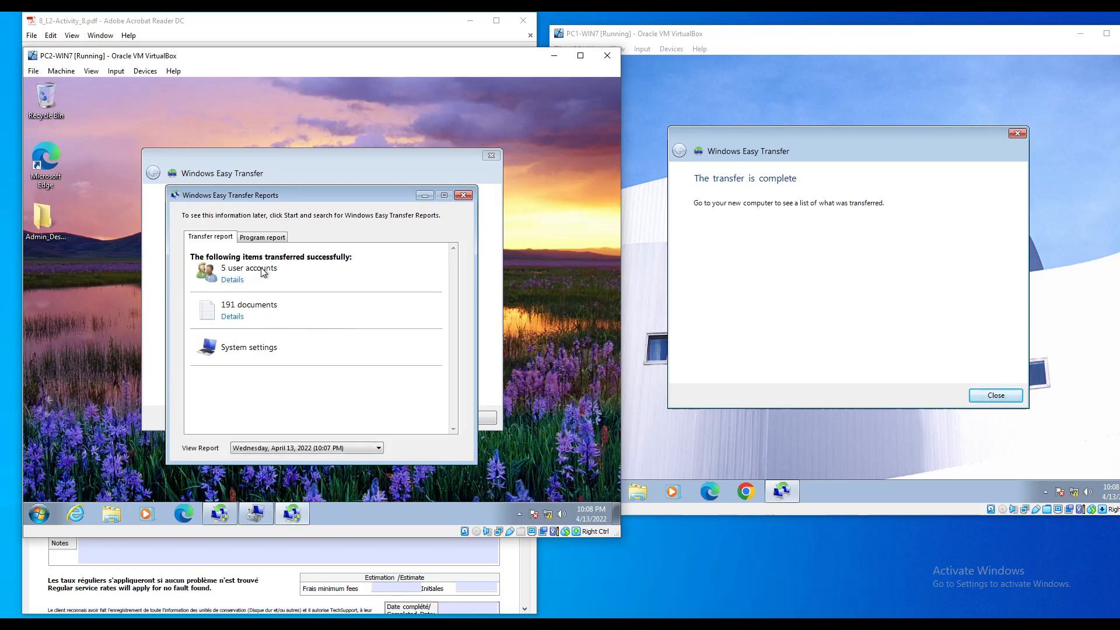
left_click(232, 280)
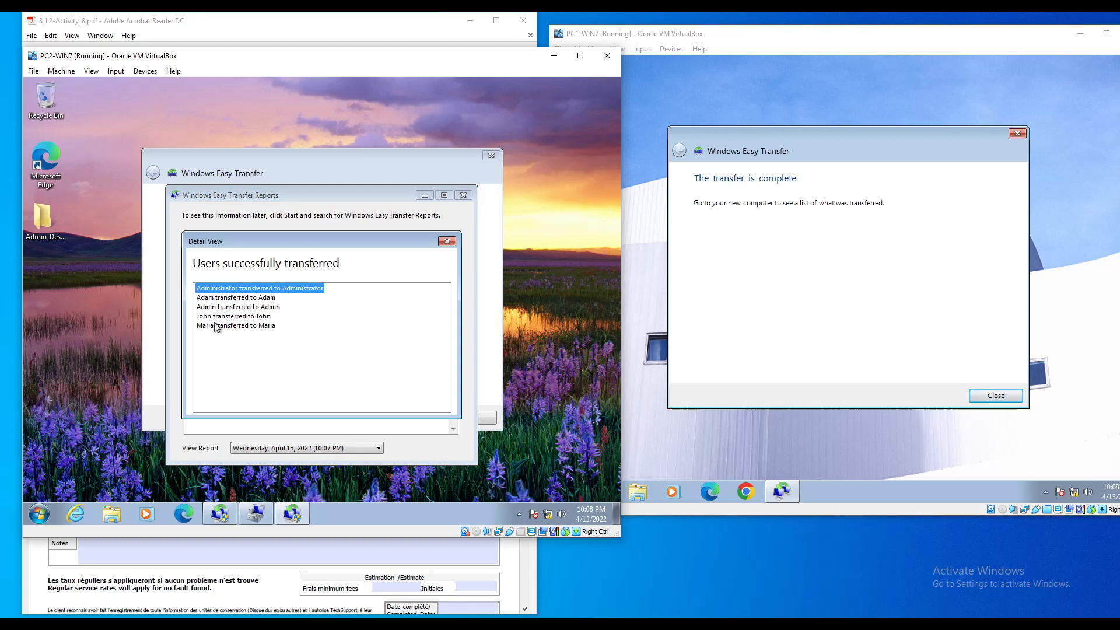
left_click(446, 241)
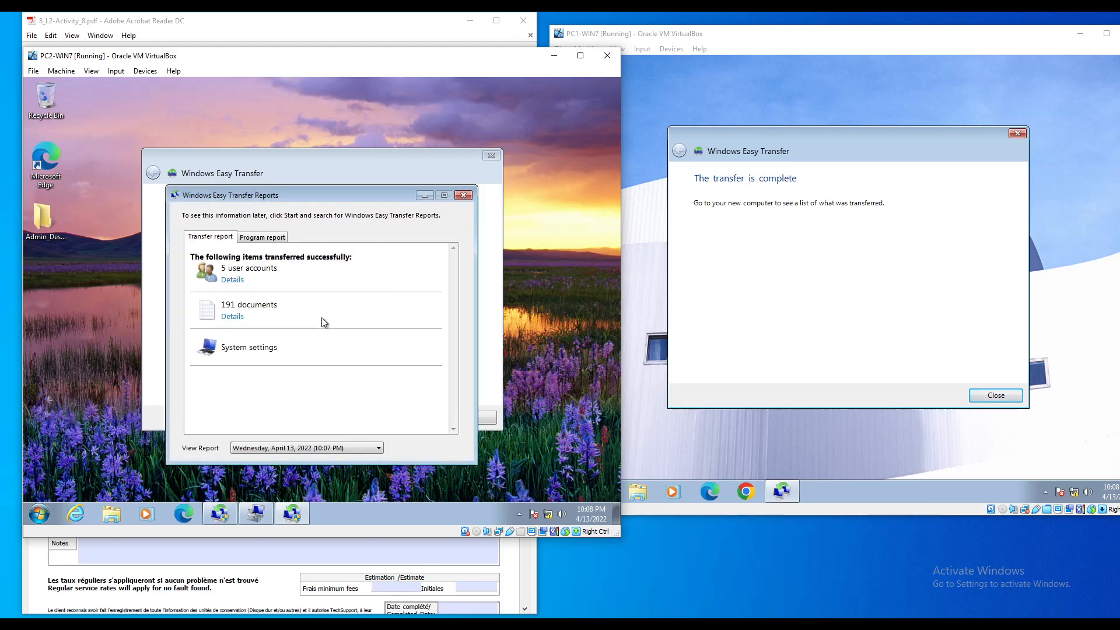
Examine the whole program report for software installed on the old computer, and close the reports window
left_click(262, 238)
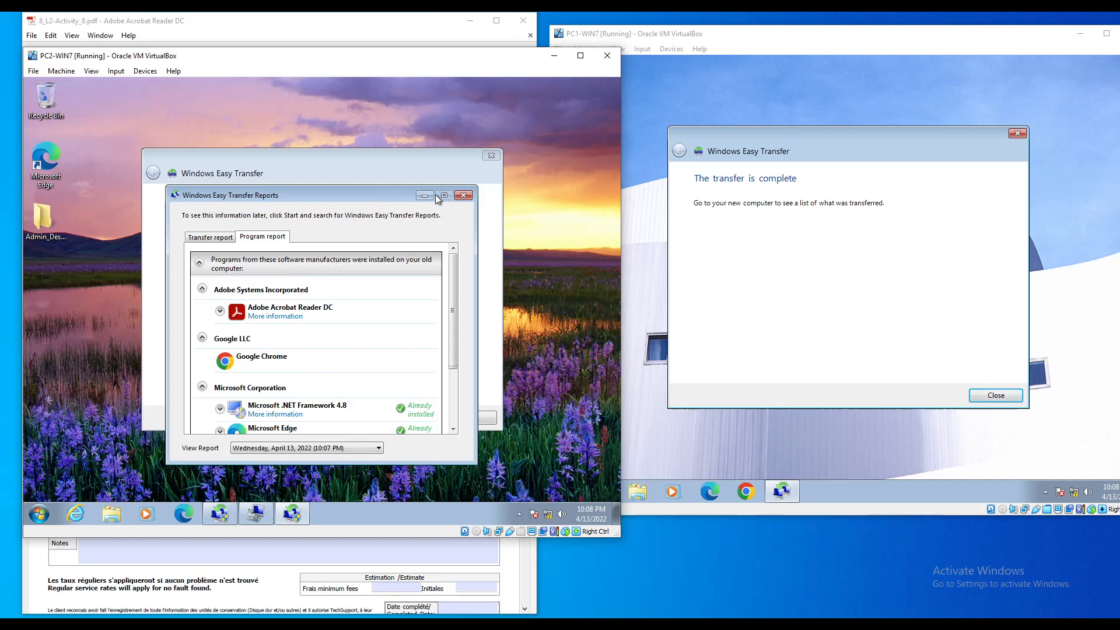
left_click_drag(389, 197, 388, 156)
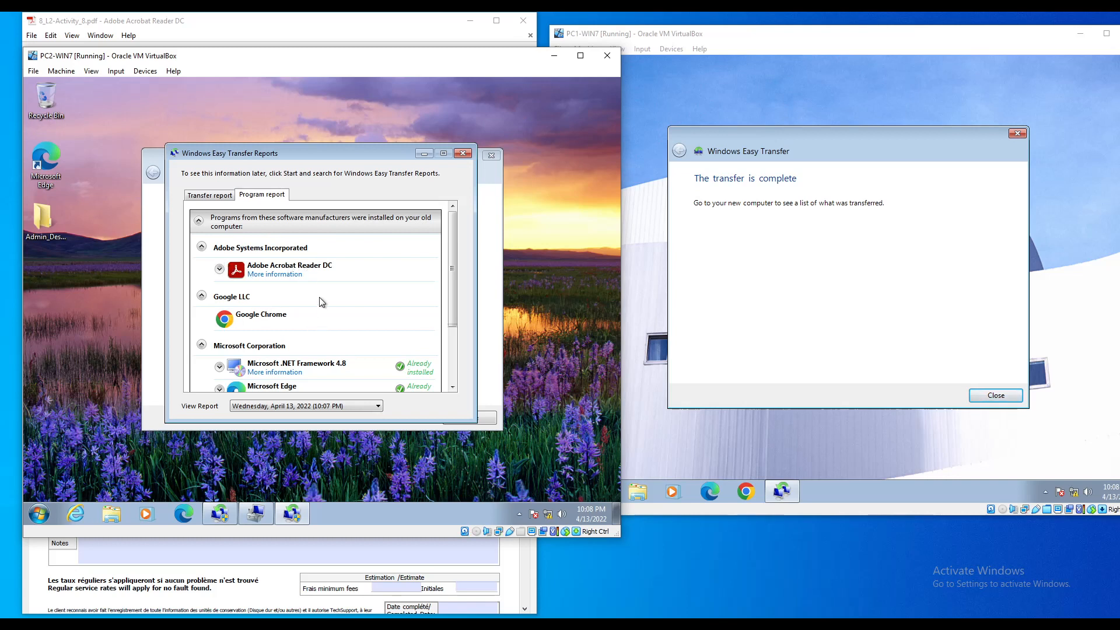
left_click_drag(454, 295, 451, 374)
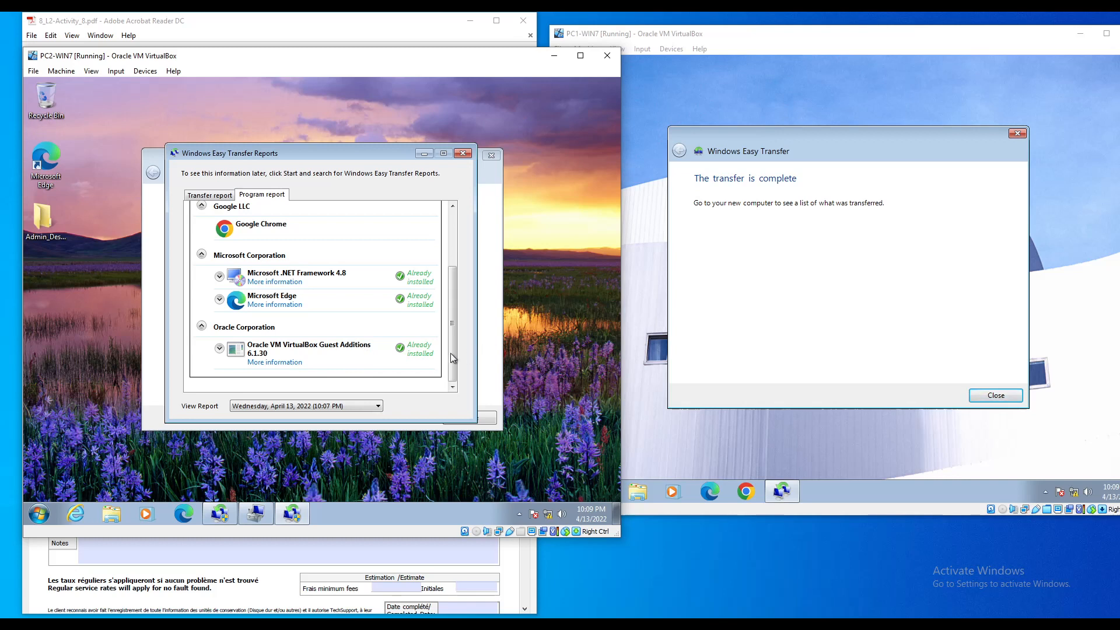
left_click_drag(453, 359, 455, 280)
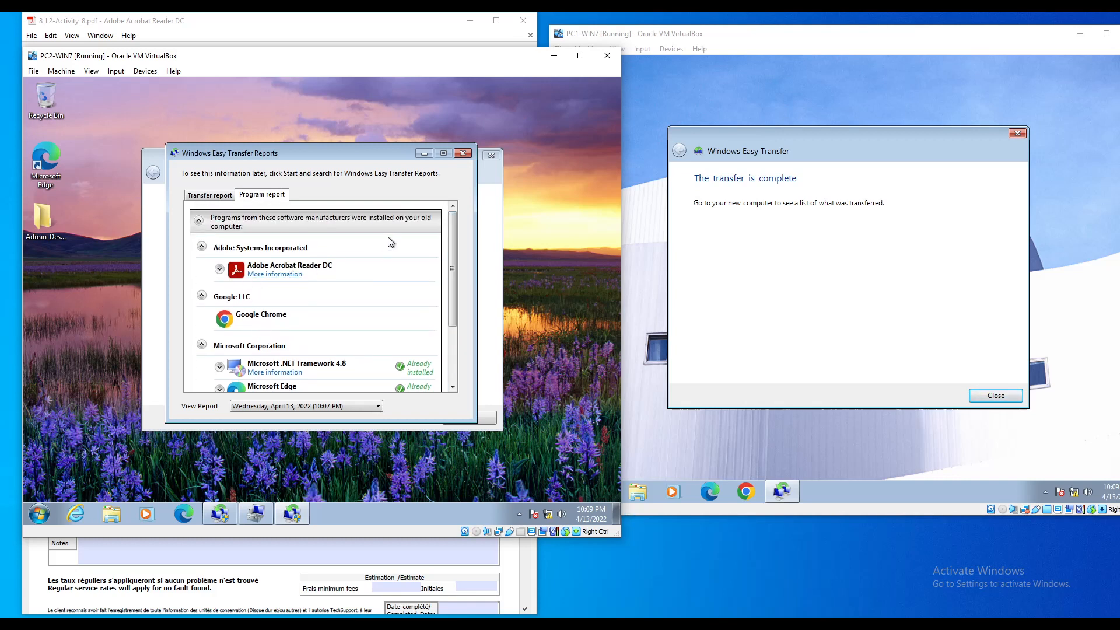
left_click(464, 156)
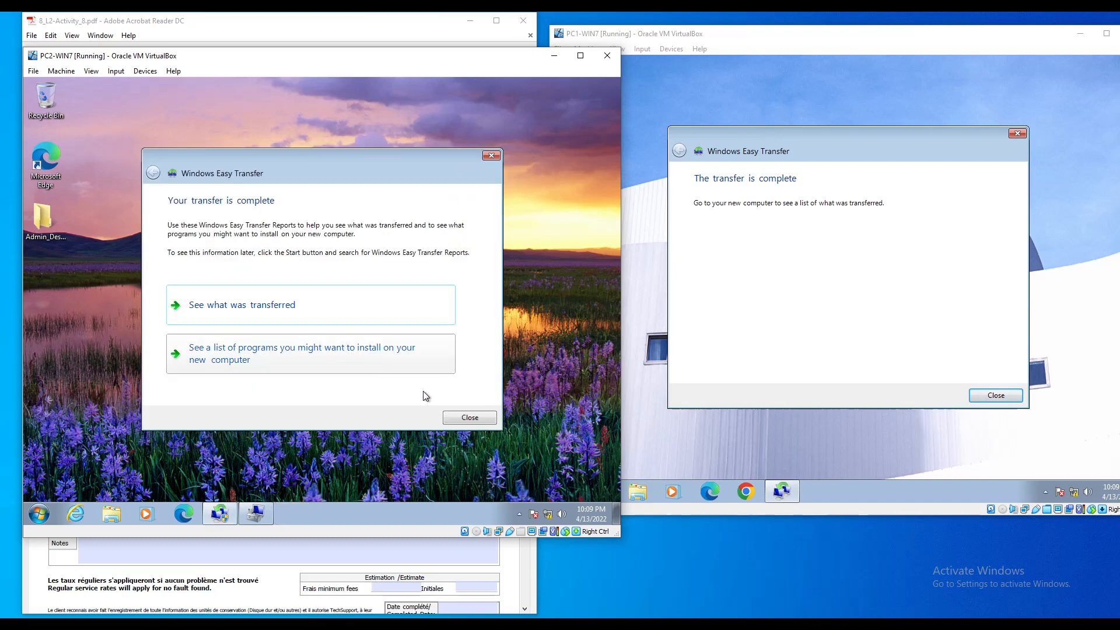
Close Windows Easy Transfer on both PC2-WIN7 and PC1-WIN7, and log off the Admin session on PC2-WIN7
left_click(470, 418)
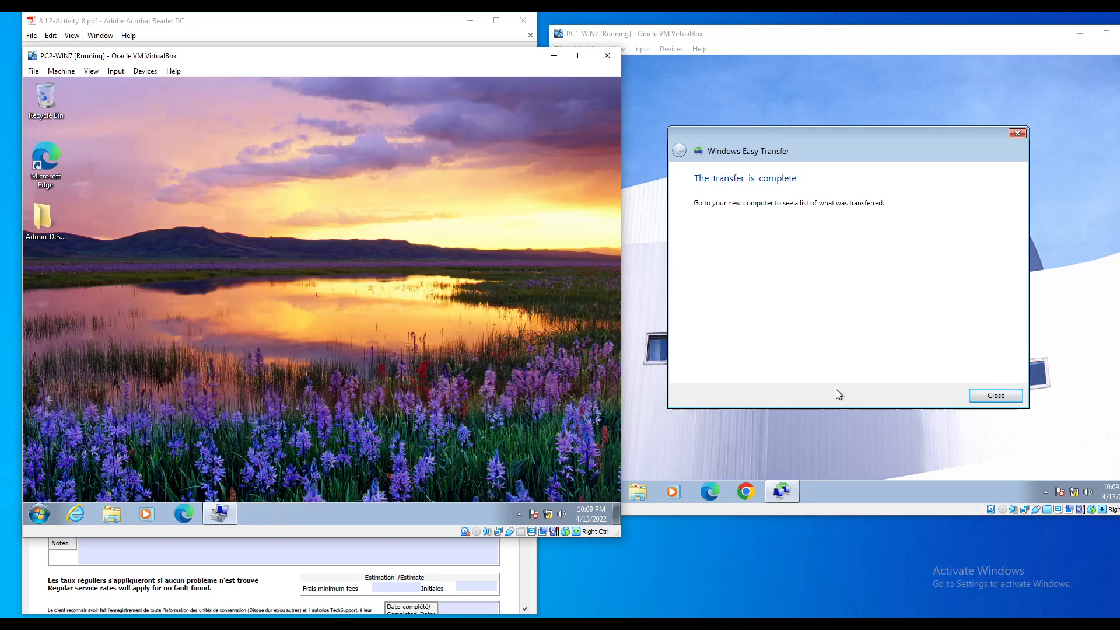
left_click(995, 395)
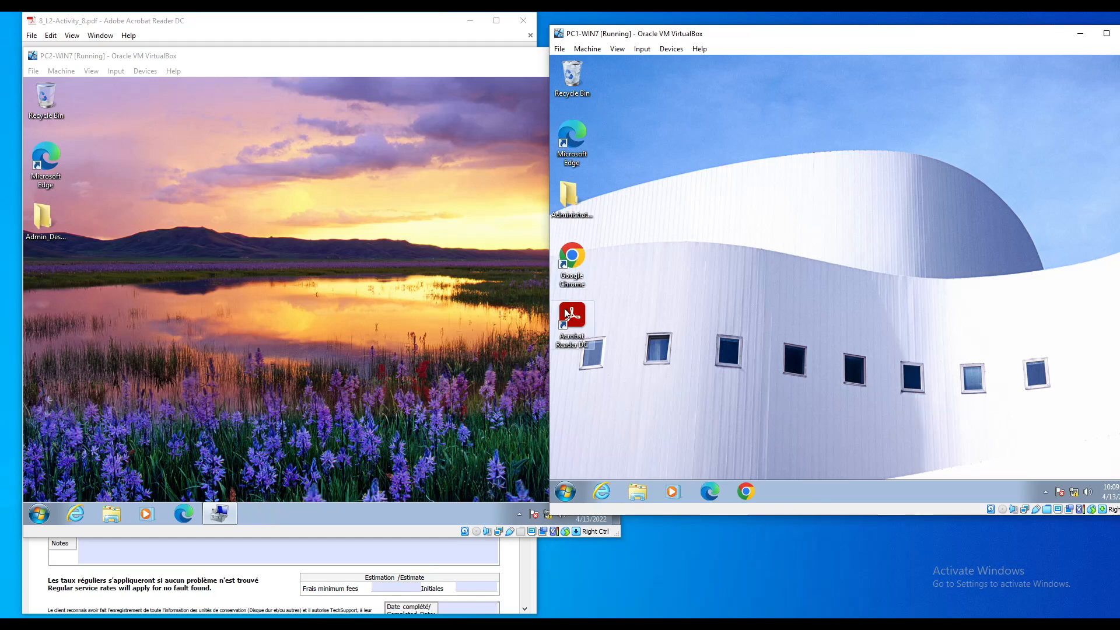
left_click(39, 513)
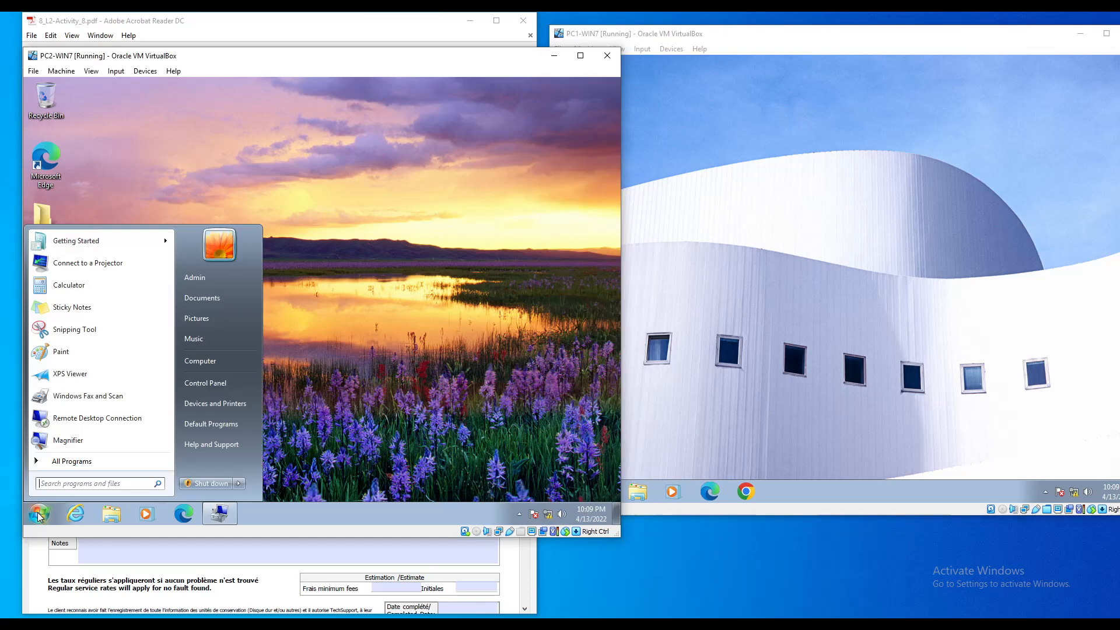
left_click(238, 483)
left_click(285, 440)
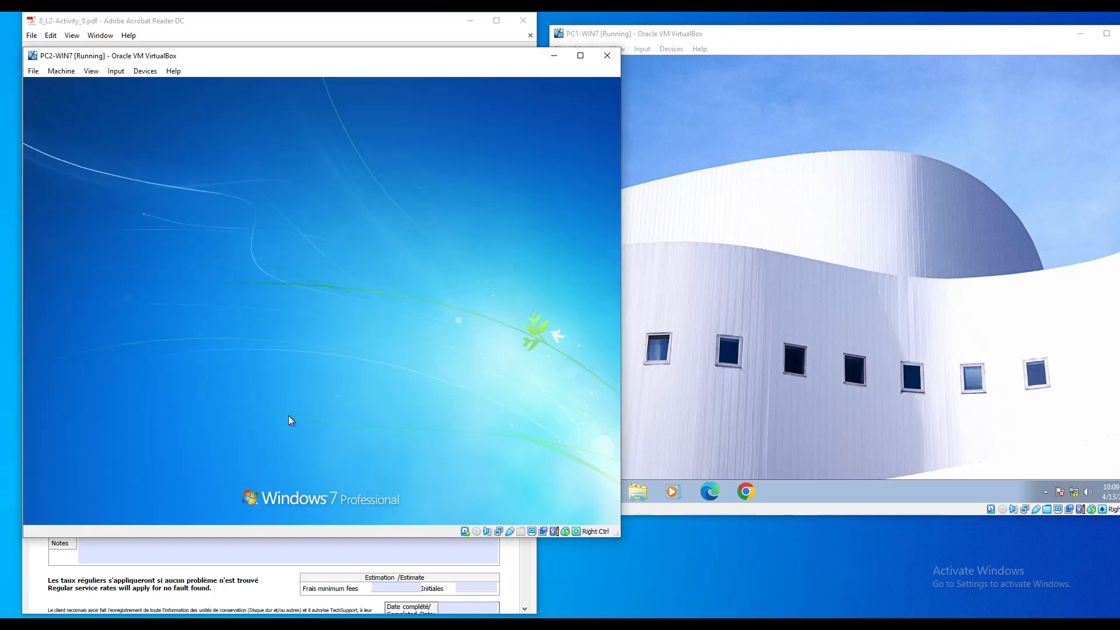
Sign in to PC2-WIN7 as Administrator with the account password, and select the Administrator folder on PC1-WIN7's desktop for comparison
left_click(320, 345)
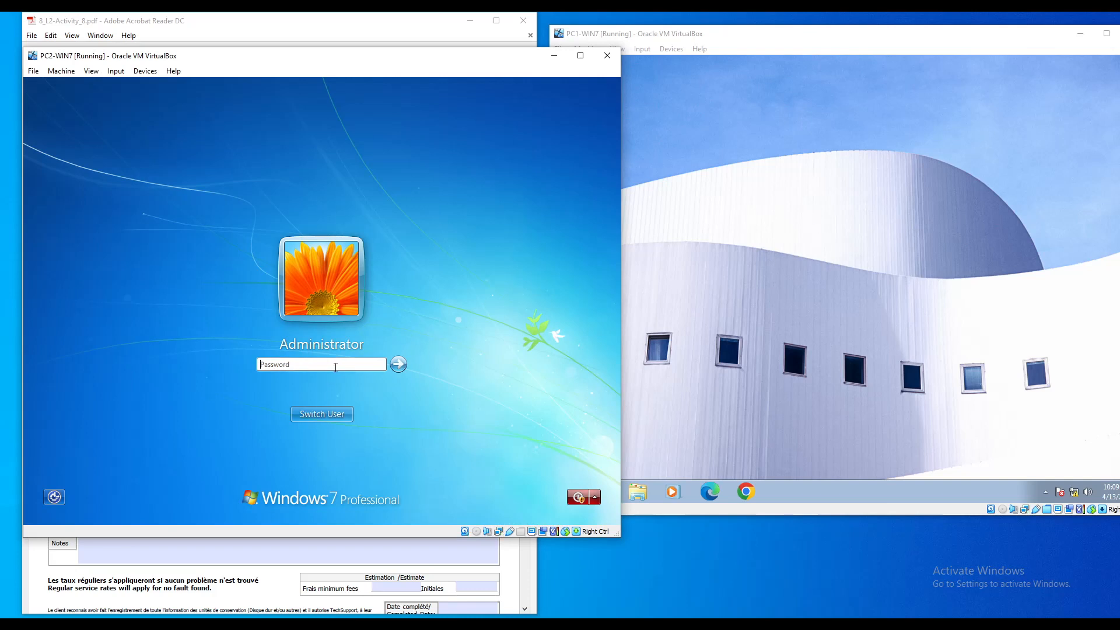
type("••")
key("Return")
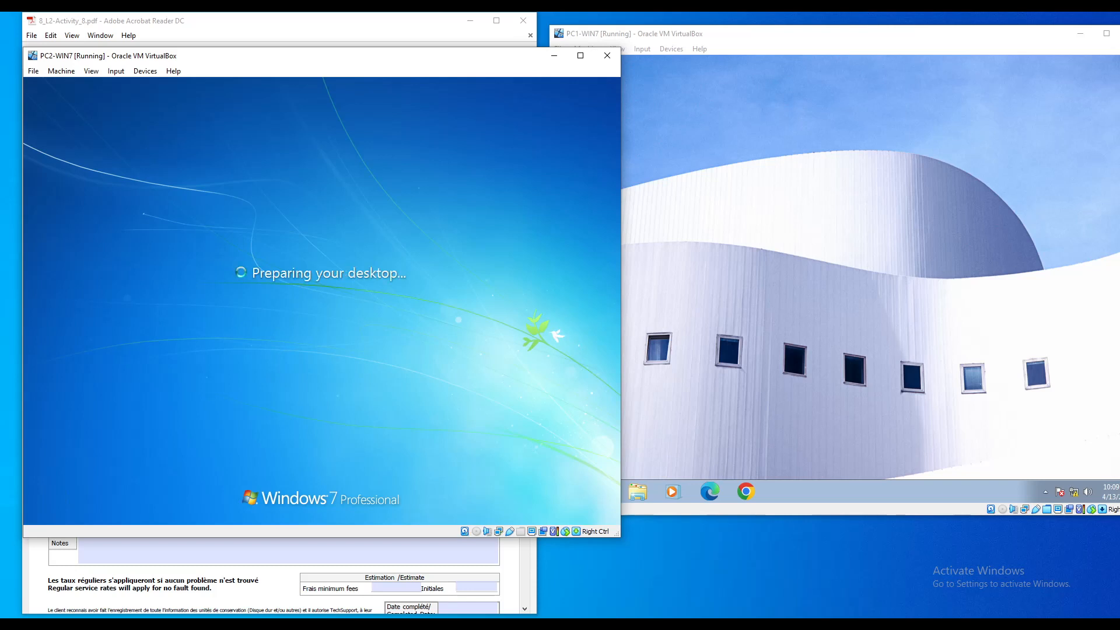
left_click(817, 238)
left_click(565, 204)
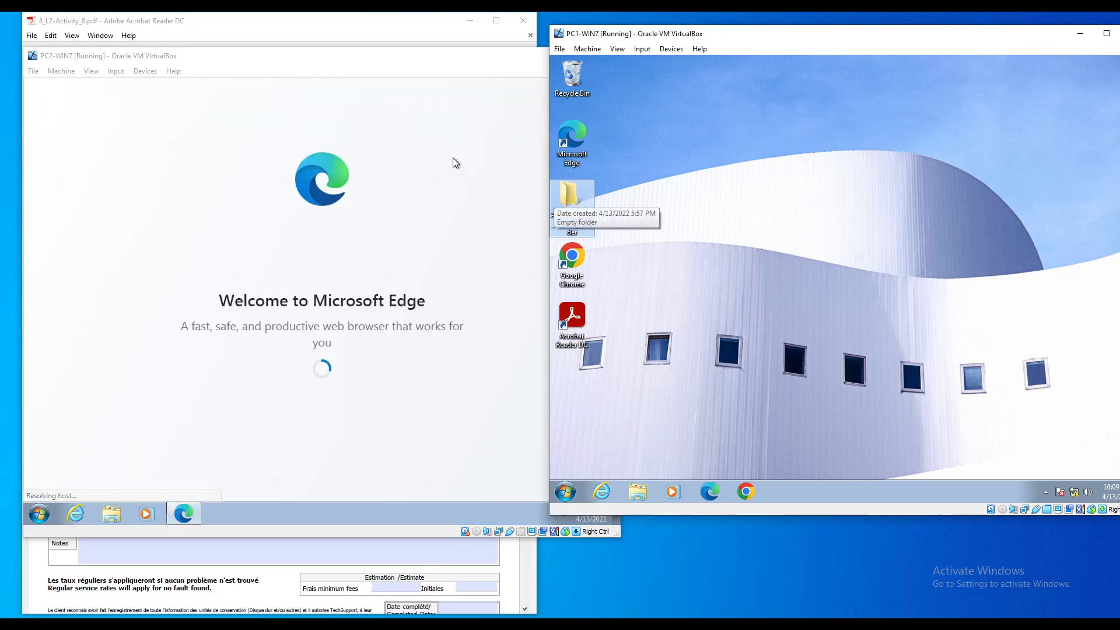
Permanently dismiss PC2-WIN7's Windows 7 out-of-support reminder, and accept Microsoft Edge's welcome page with crash-report sending turned off
left_click(411, 94)
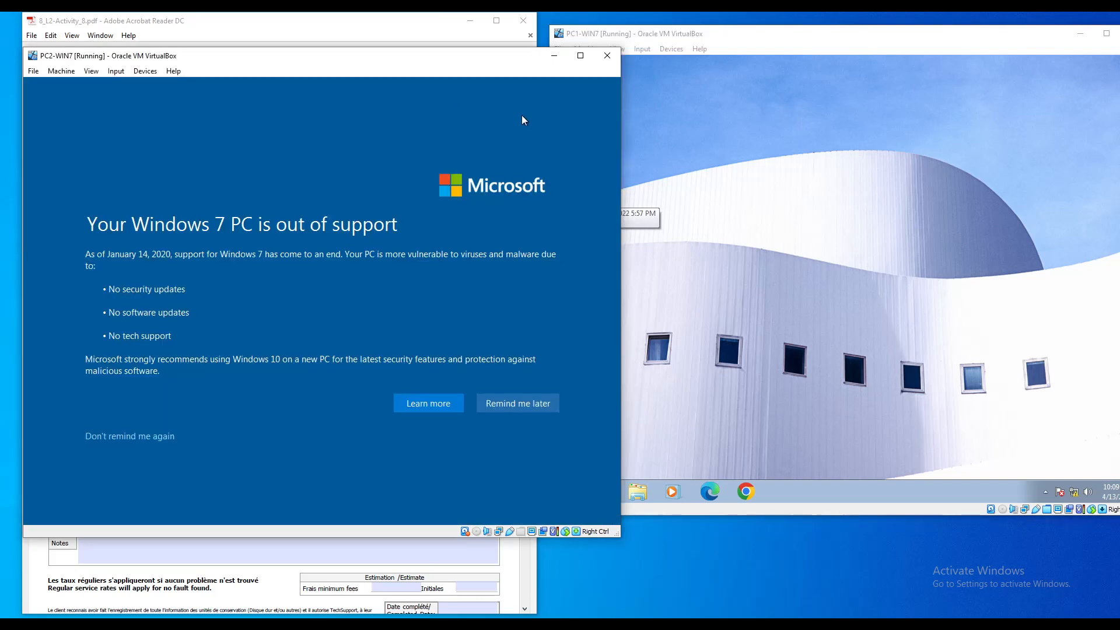
left_click(140, 438)
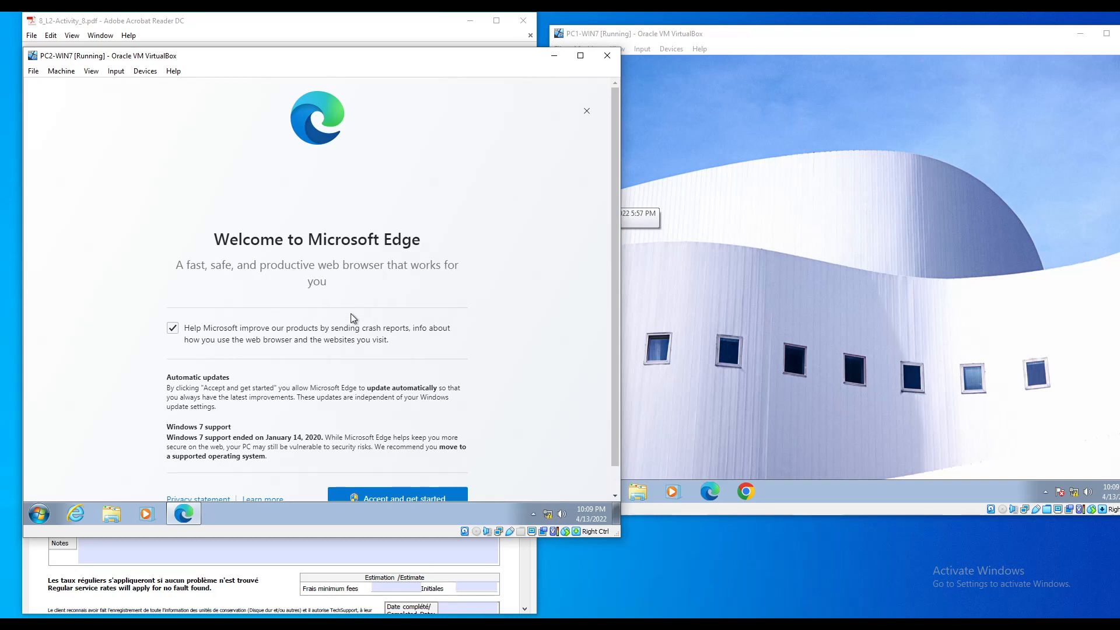
left_click(173, 328)
left_click(389, 498)
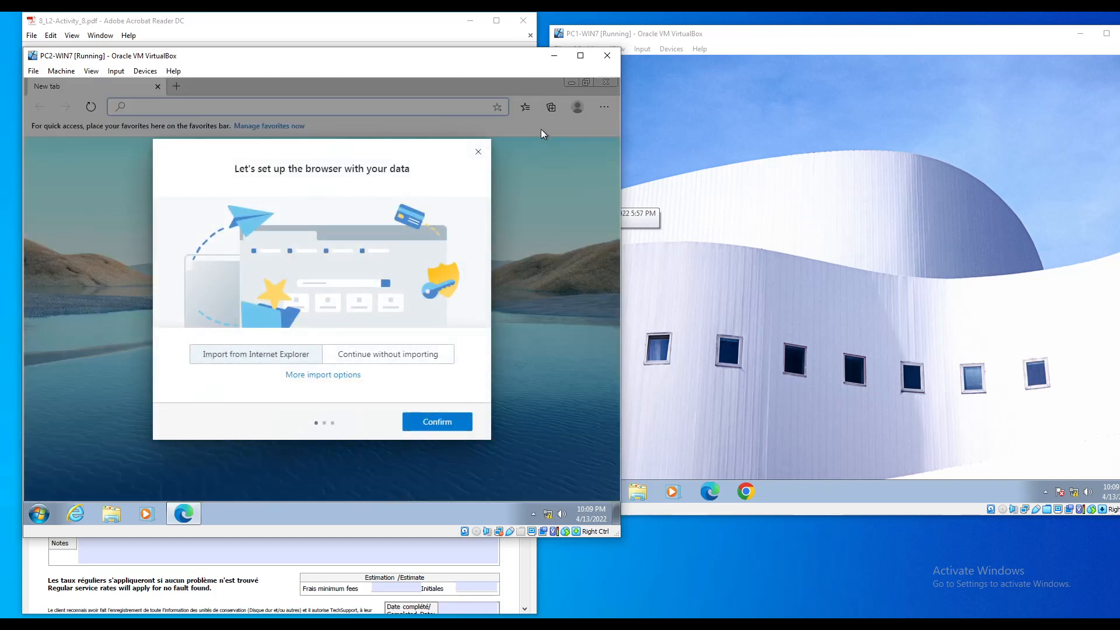
Skip Microsoft Edge's data import setup on PC2-WIN7, close the browser, and bring the PC1-WIN7 desktop forward for comparison
left_click(477, 153)
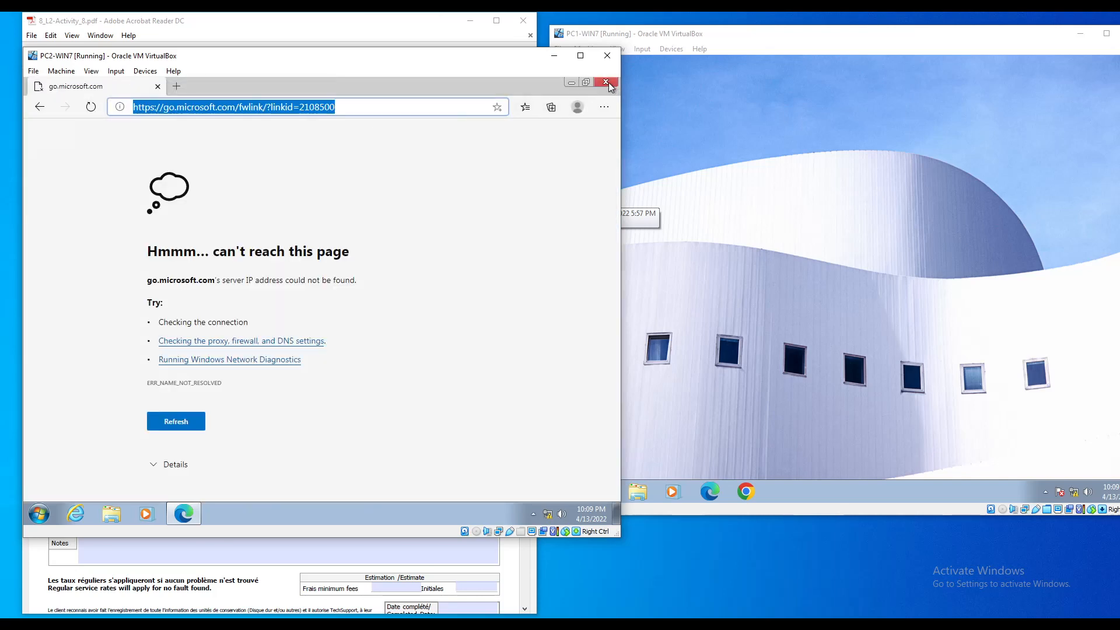
left_click(606, 82)
left_click(831, 267)
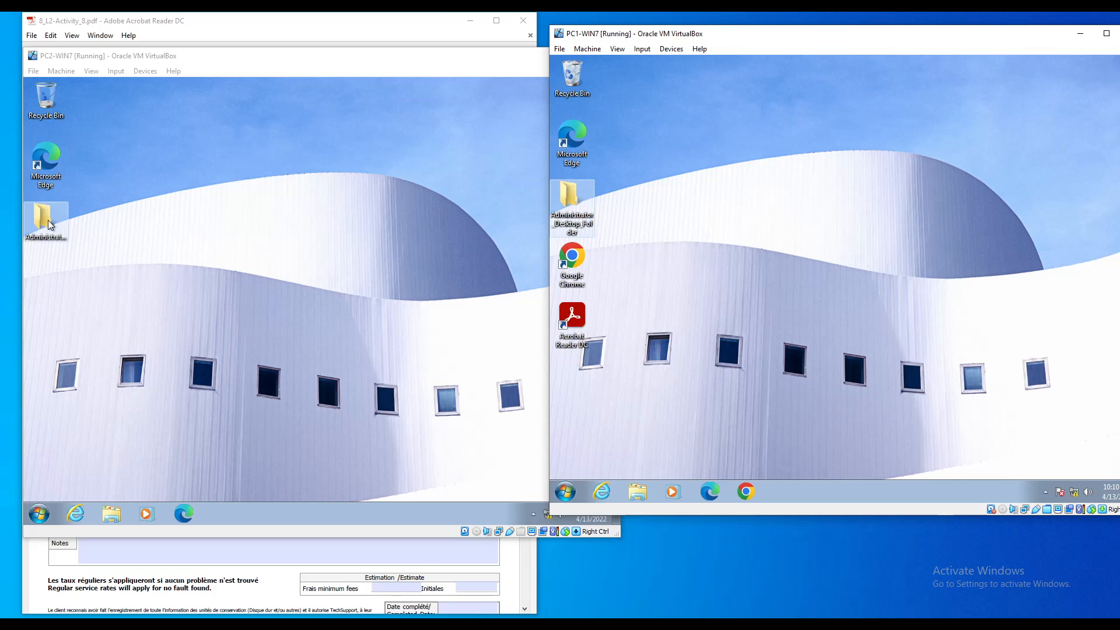
Open the Documents library on both PC2-WIN7 and PC1-WIN7 and compare the Administrator account's files
left_click(110, 513)
left_click(758, 271)
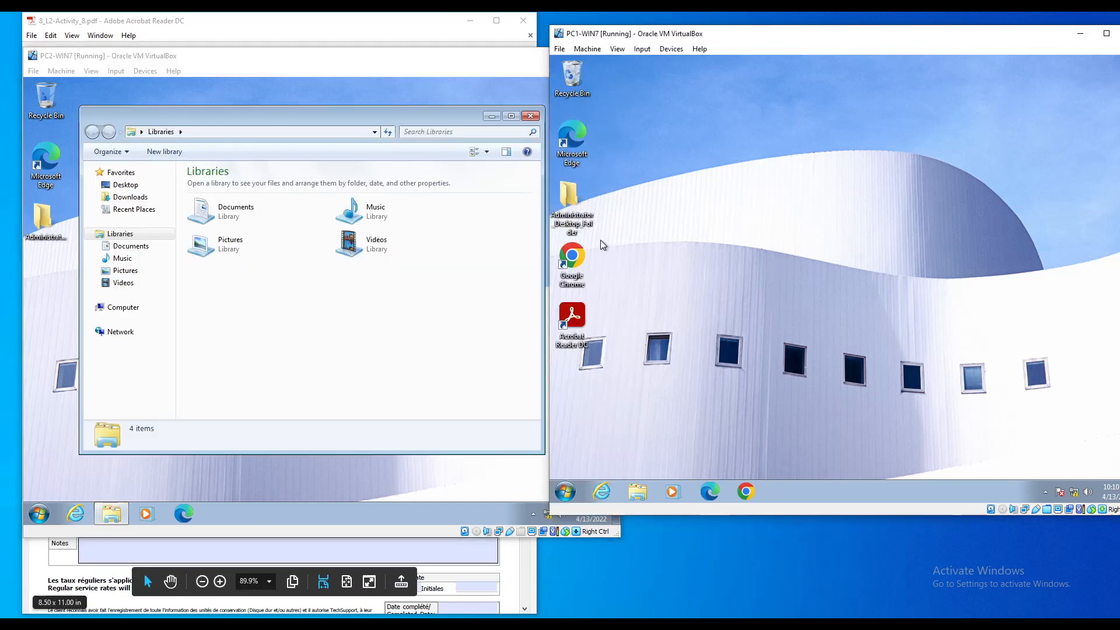
left_click(637, 493)
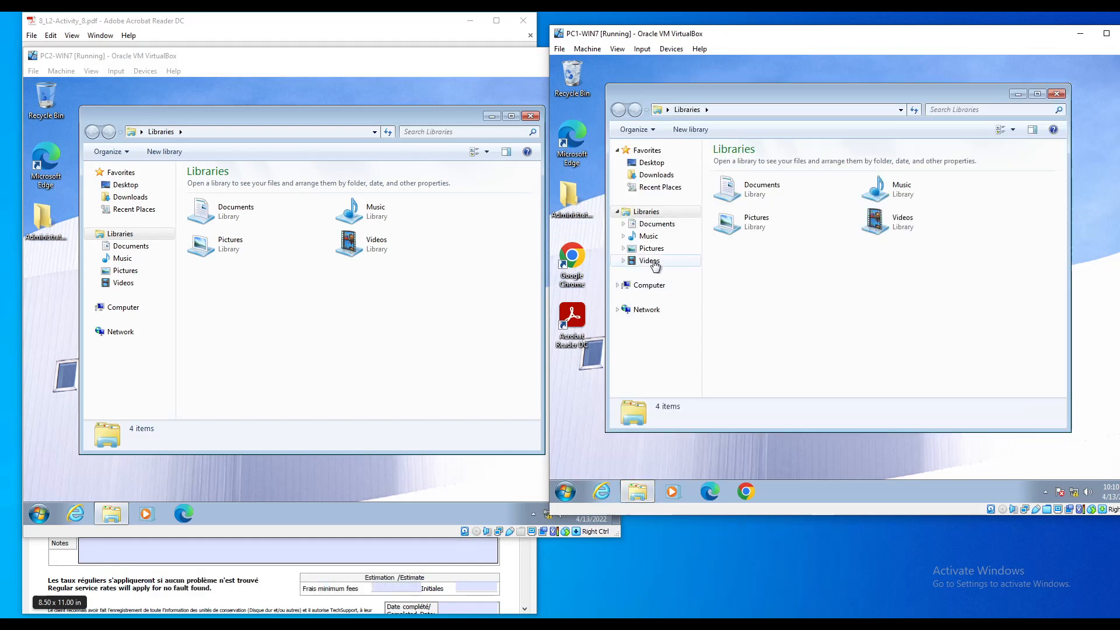
left_click(652, 225)
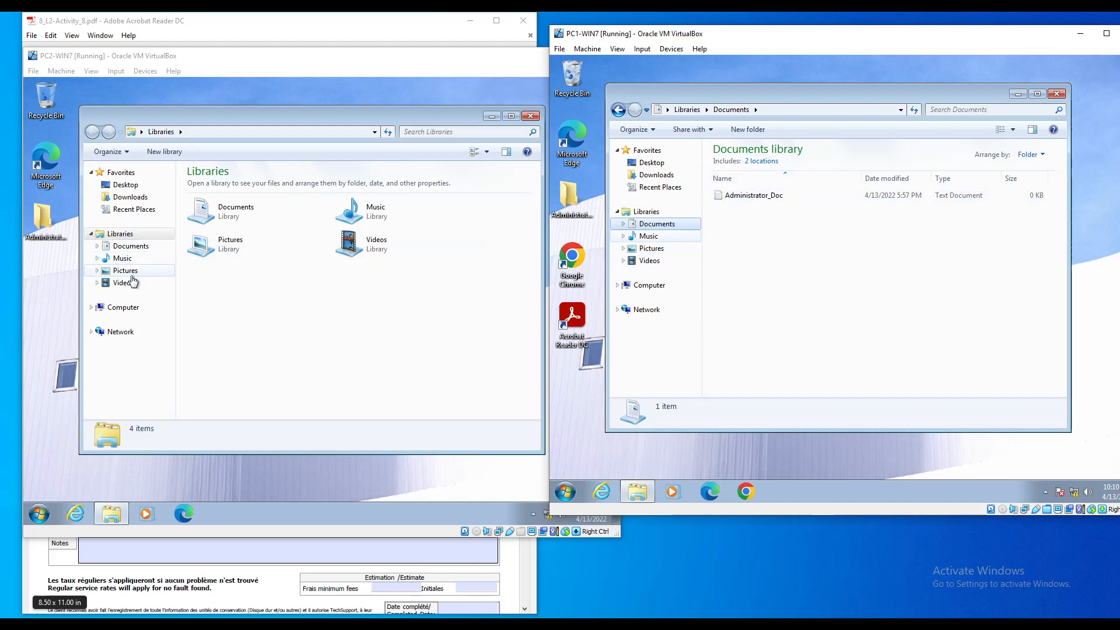
left_click(134, 249)
left_click(135, 248)
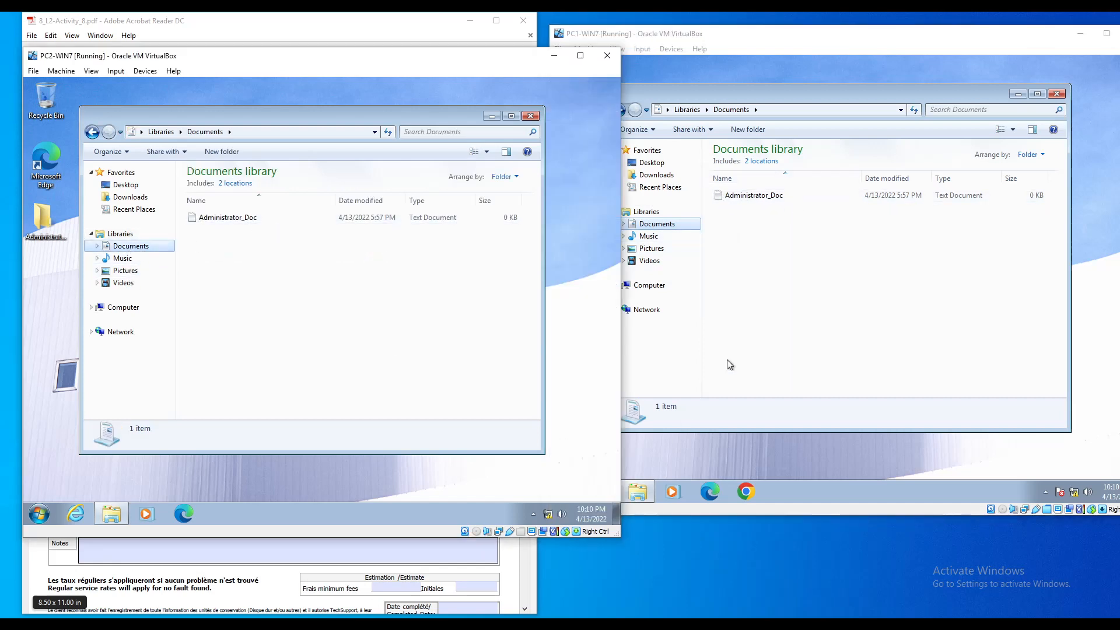
Compare the contents of the Administrator account's Music library on PC1-WIN7 and PC2-WIN7
left_click(654, 238)
left_click(650, 236)
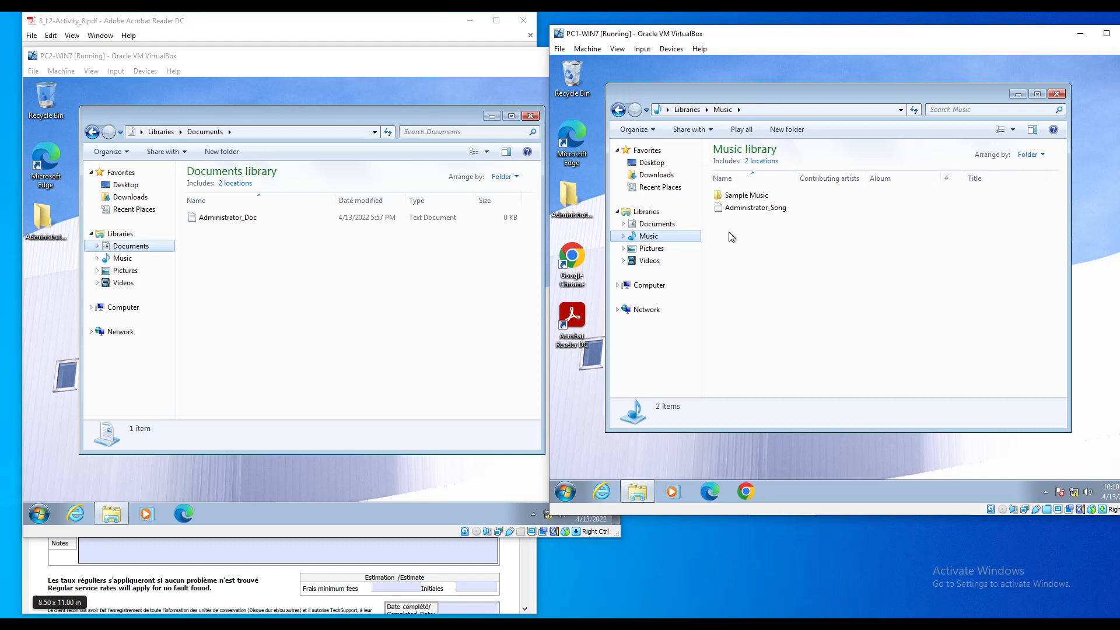
left_click(123, 257)
left_click(771, 336)
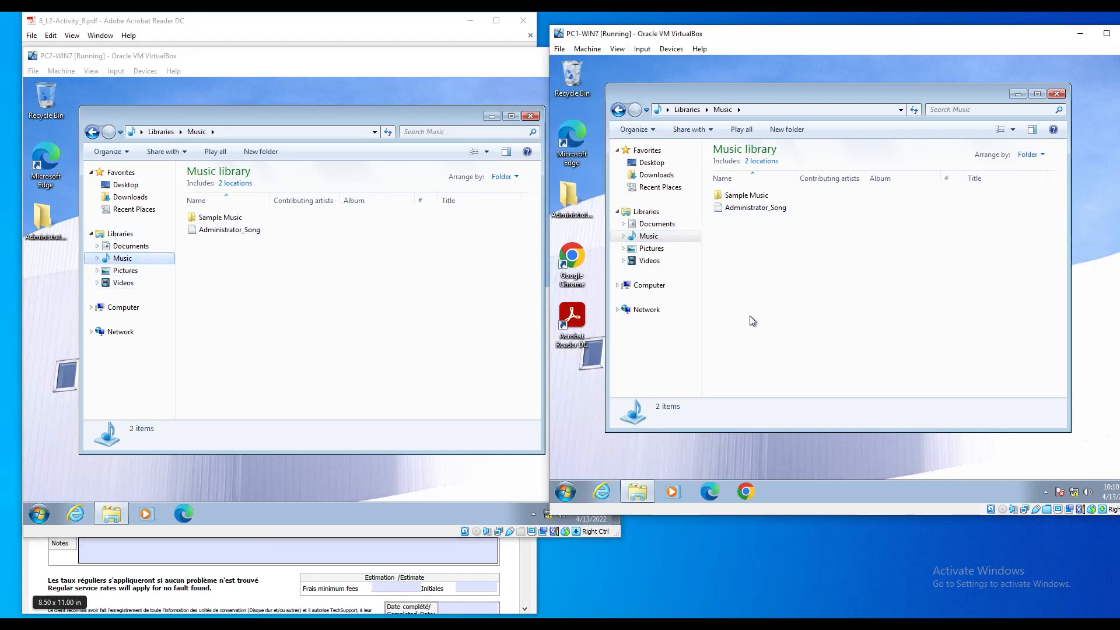
Open the ResearchApp folder on Local Disk (C:) on both machines and compare its subfolders
left_click(641, 288)
double_click(750, 170)
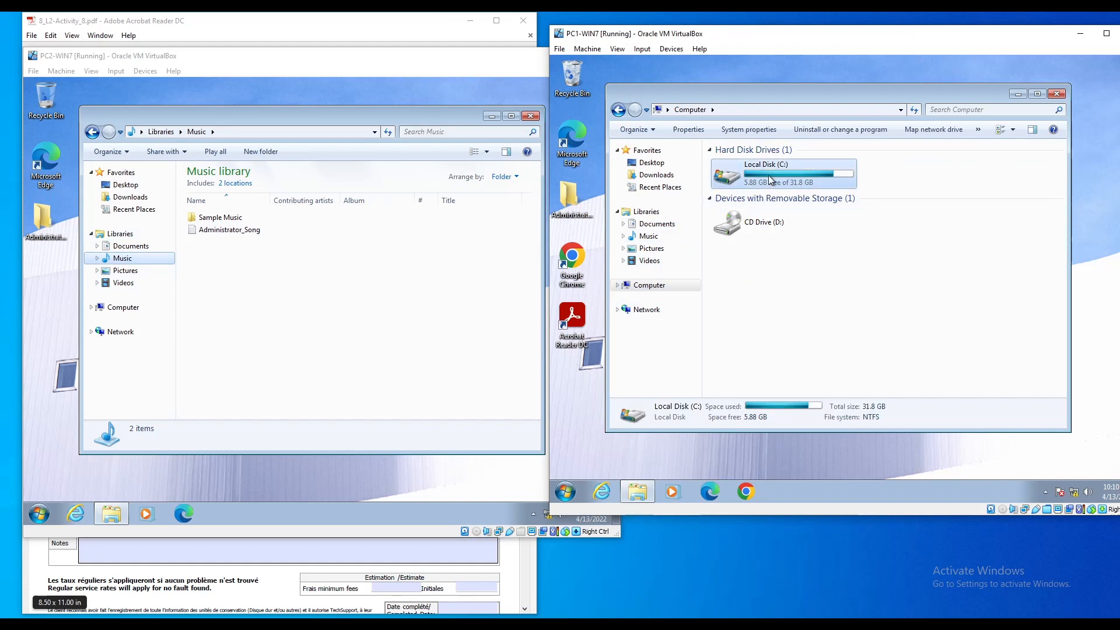
left_click(745, 200)
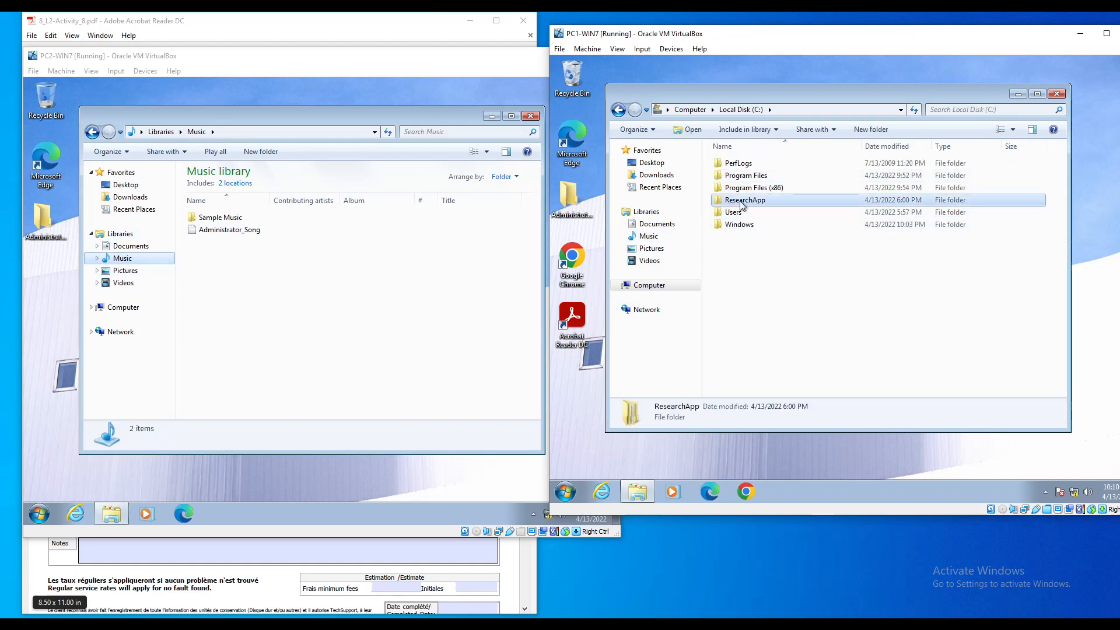
left_click(132, 307)
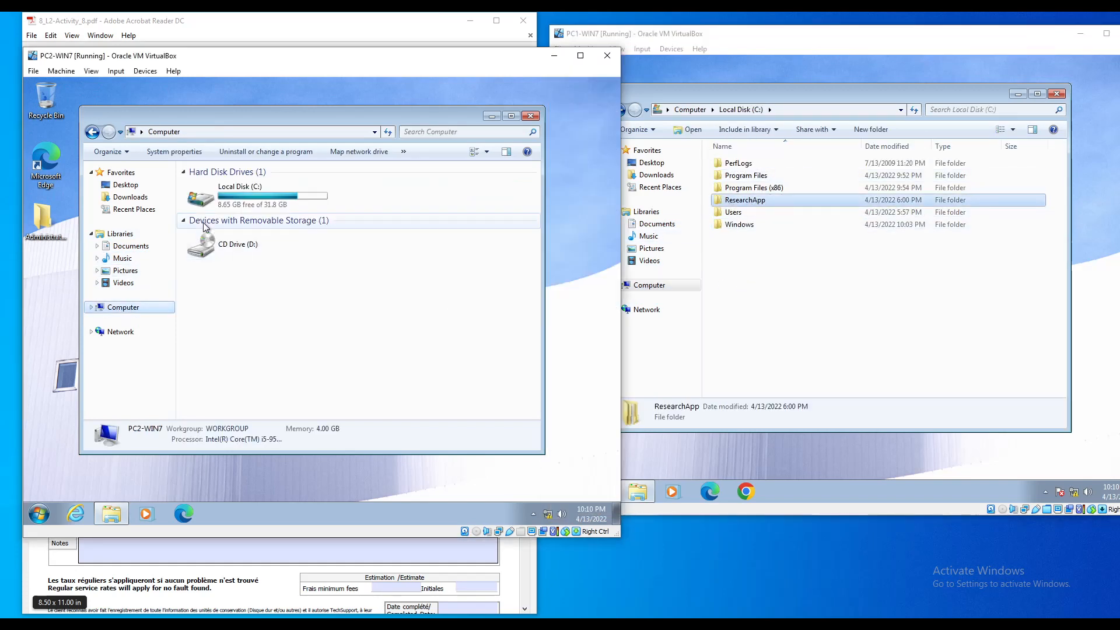
double_click(241, 201)
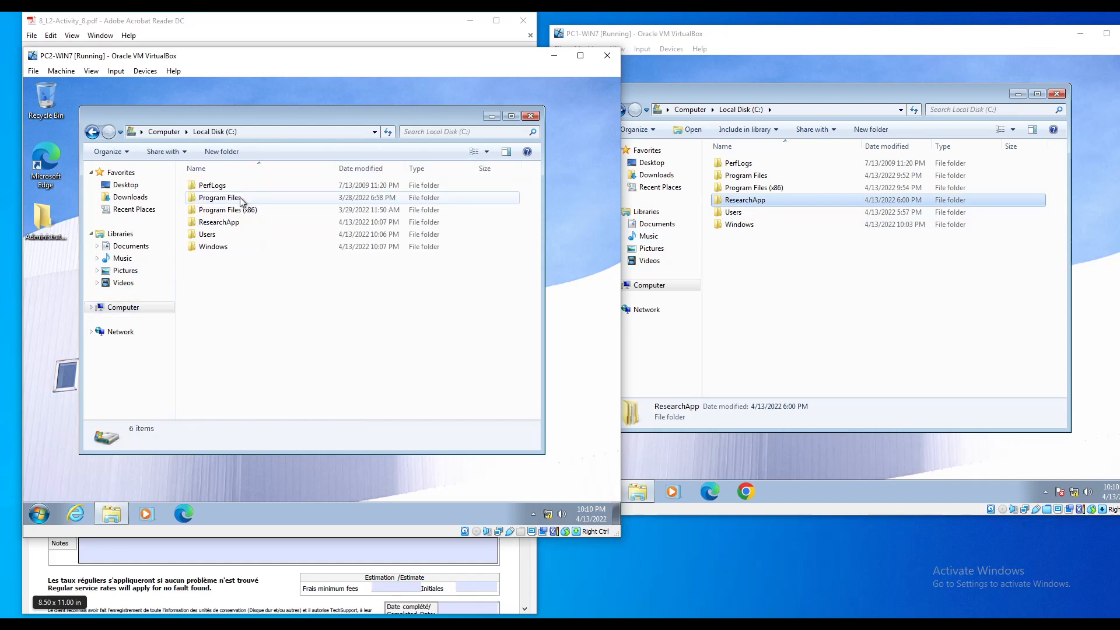
double_click(211, 223)
double_click(742, 200)
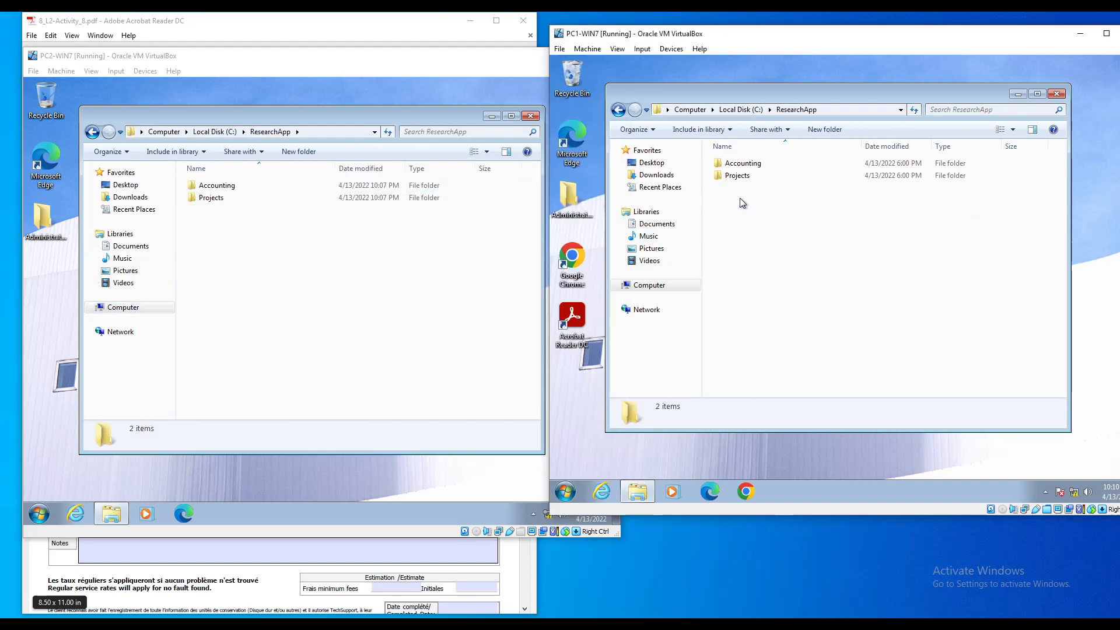
Open the QuickBooks folder inside ResearchApp's Accounting folder on both machines and compare the files
double_click(740, 164)
double_click(216, 185)
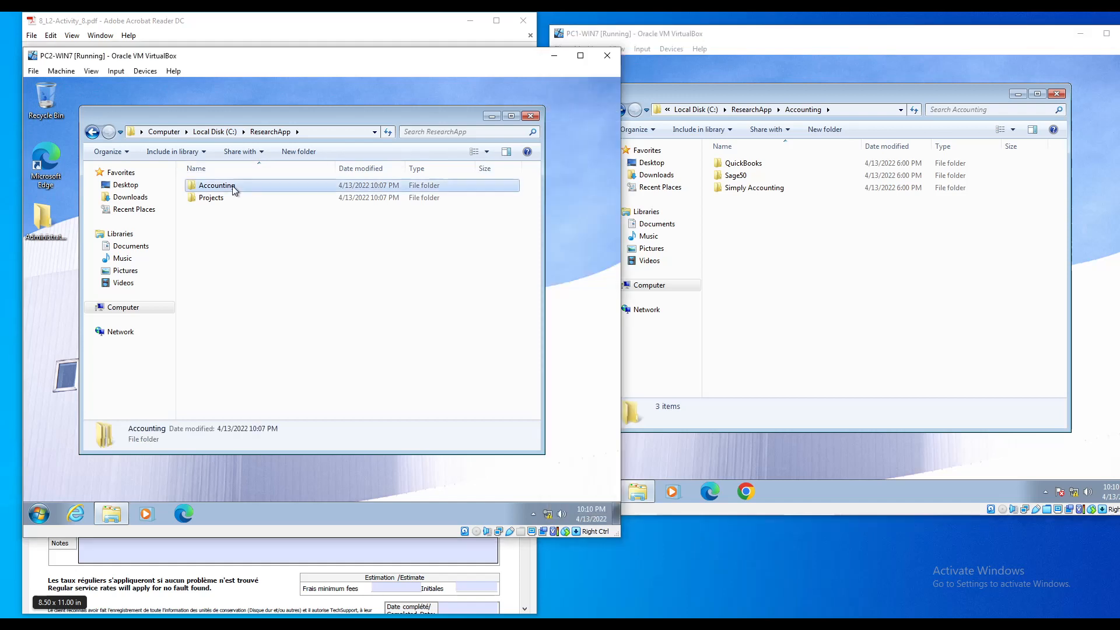
double_click(216, 184)
double_click(743, 163)
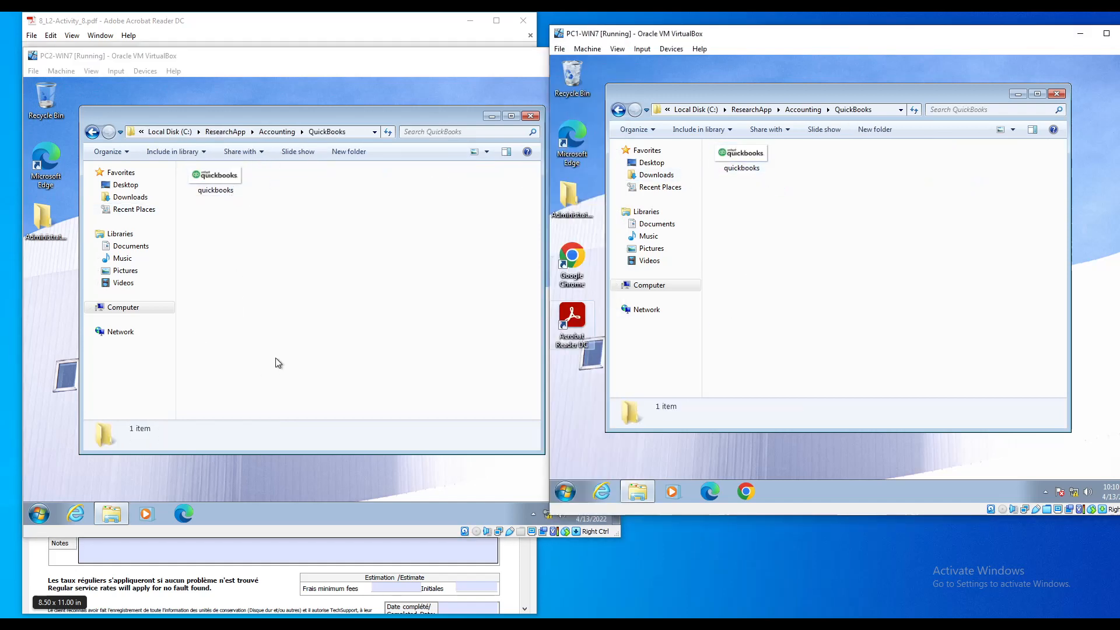
Switch users on PC2-WIN7 and sign in to the account listed right after Administrator with its account password
left_click(40, 515)
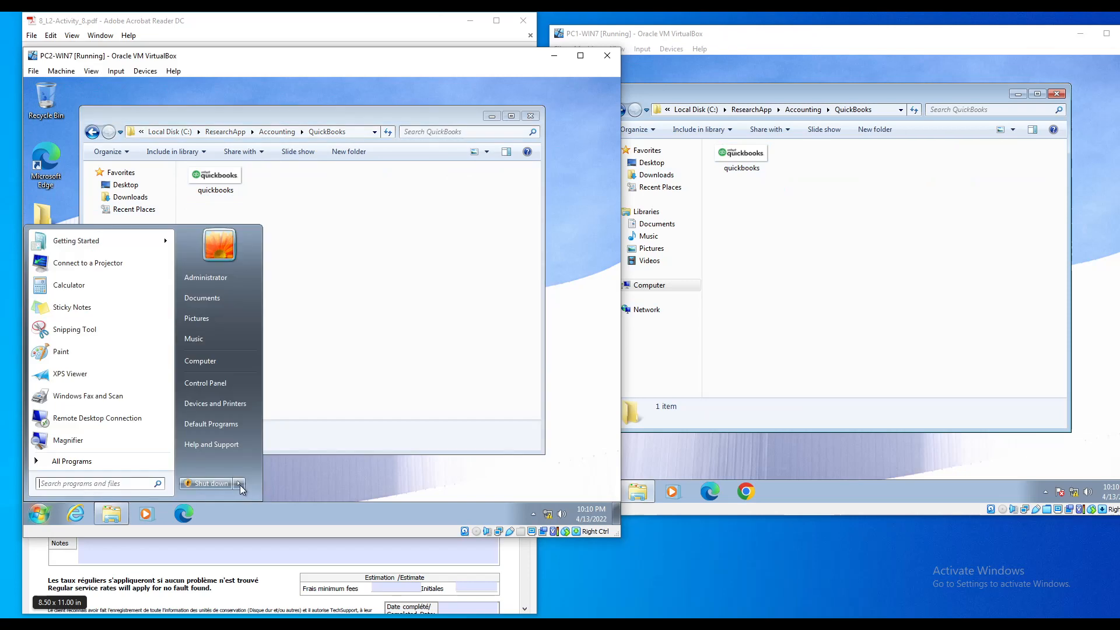
mouse_move(240, 485)
left_click(286, 440)
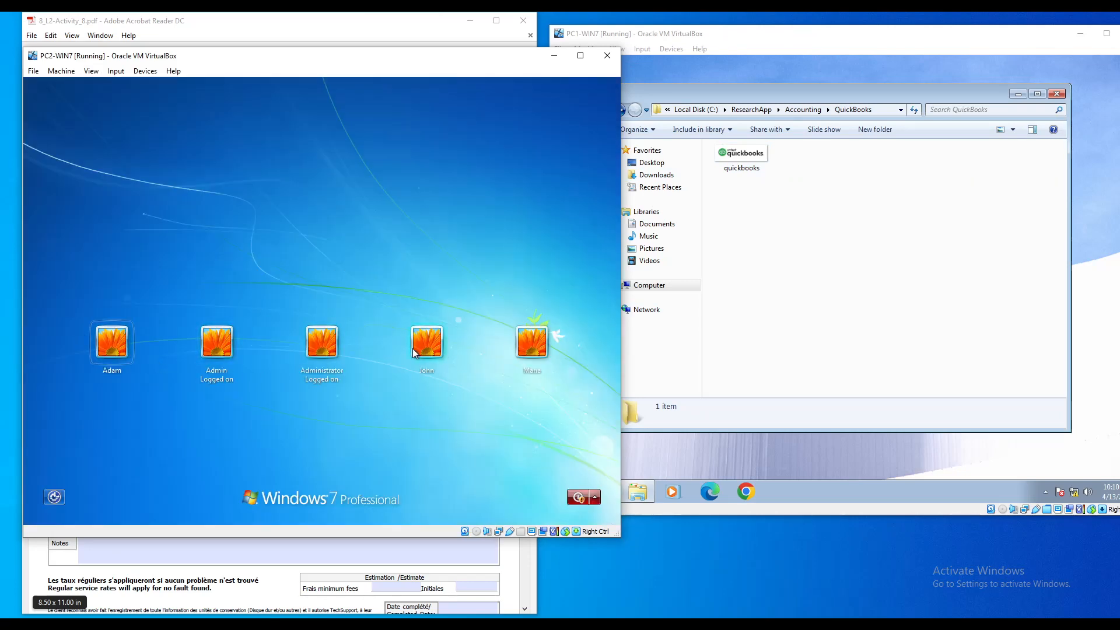
left_click(426, 347)
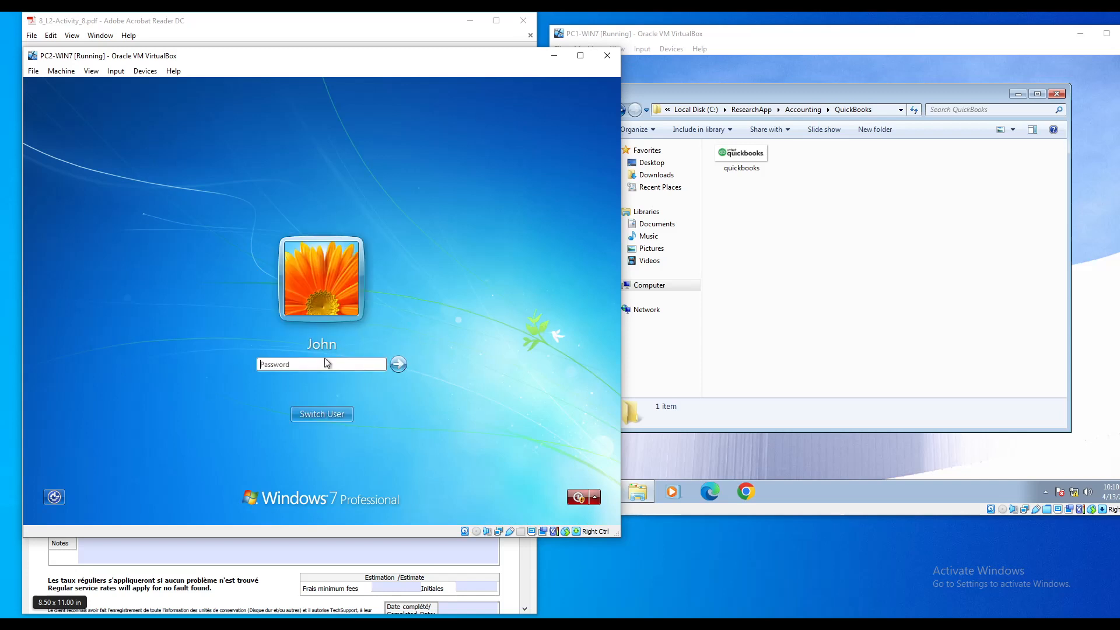
type("P")
key("Return")
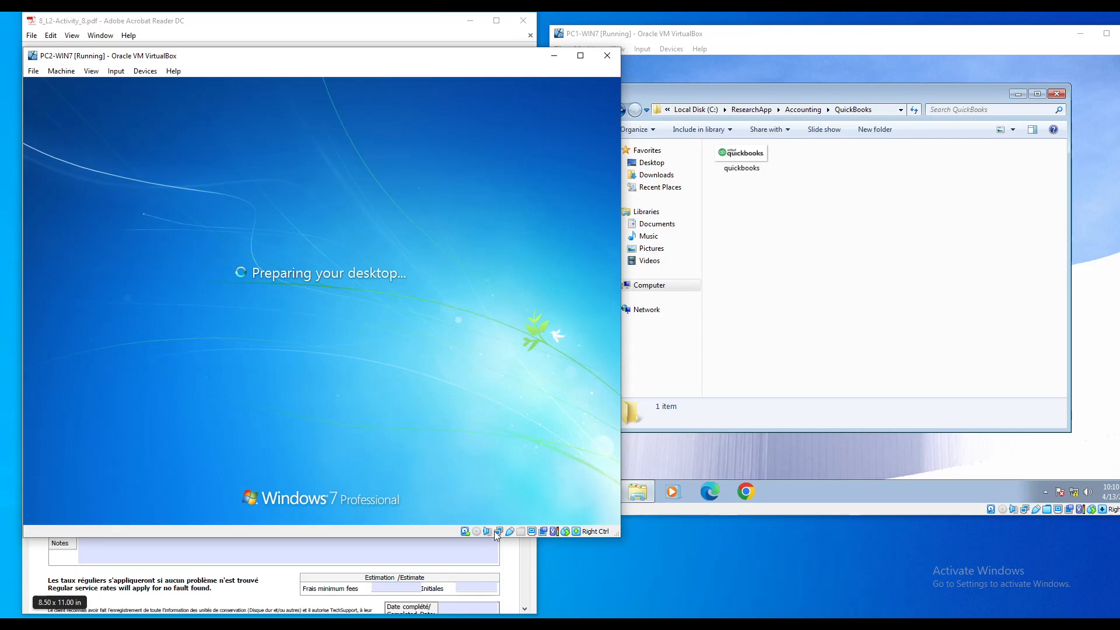
Switch users on PC1-WIN7 and sign in to the same standard user's account with its account password
left_click(757, 445)
left_click(565, 492)
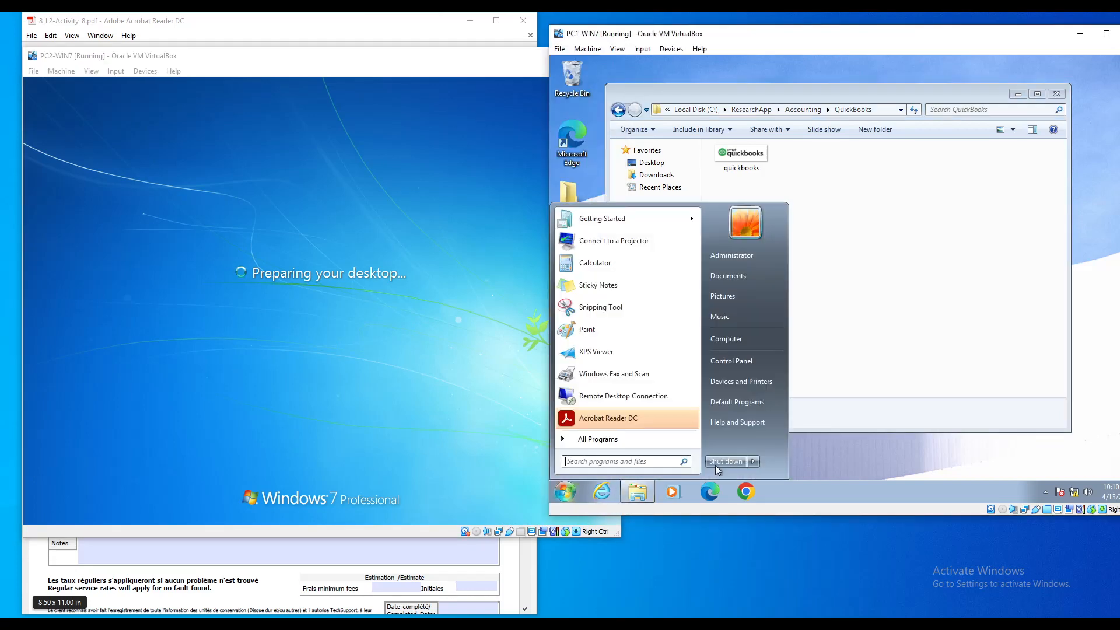
mouse_move(754, 461)
left_click(799, 409)
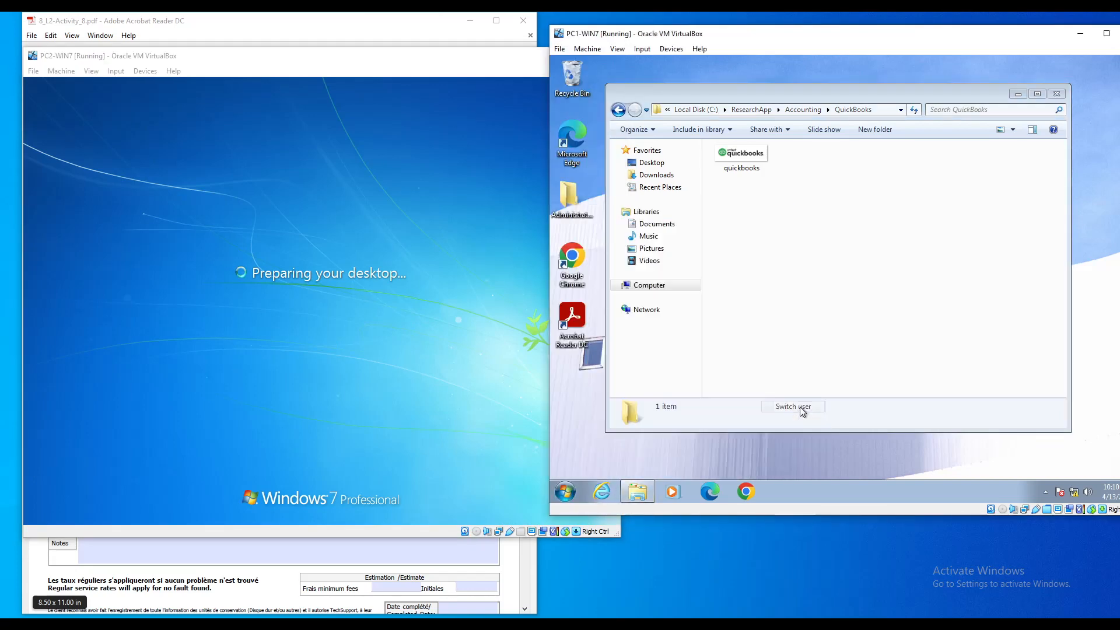
left_click(960, 321)
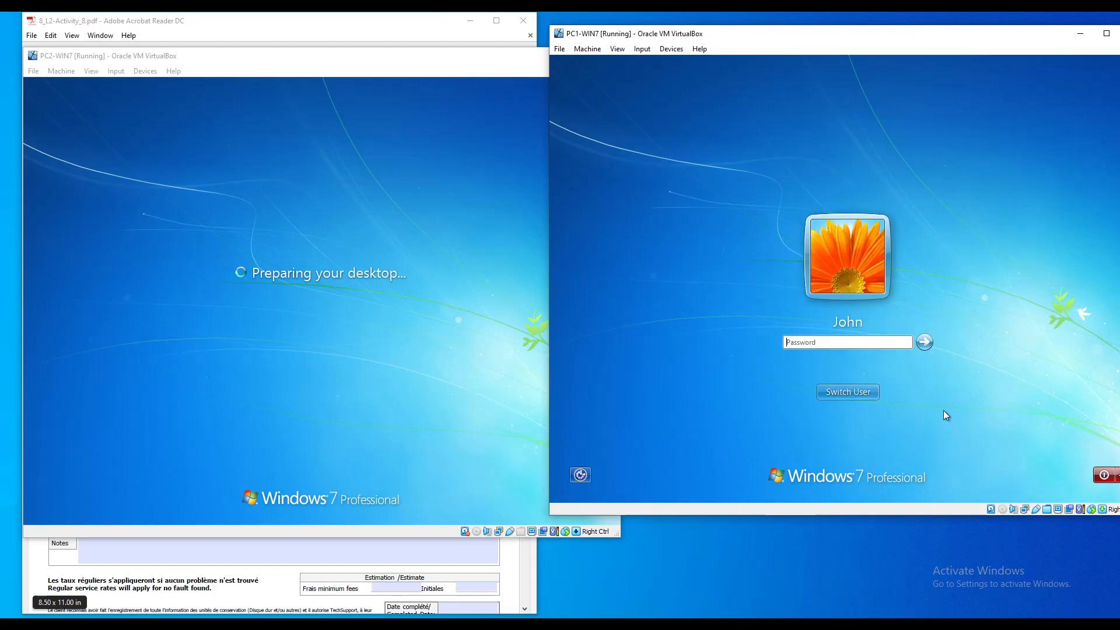
type("•••")
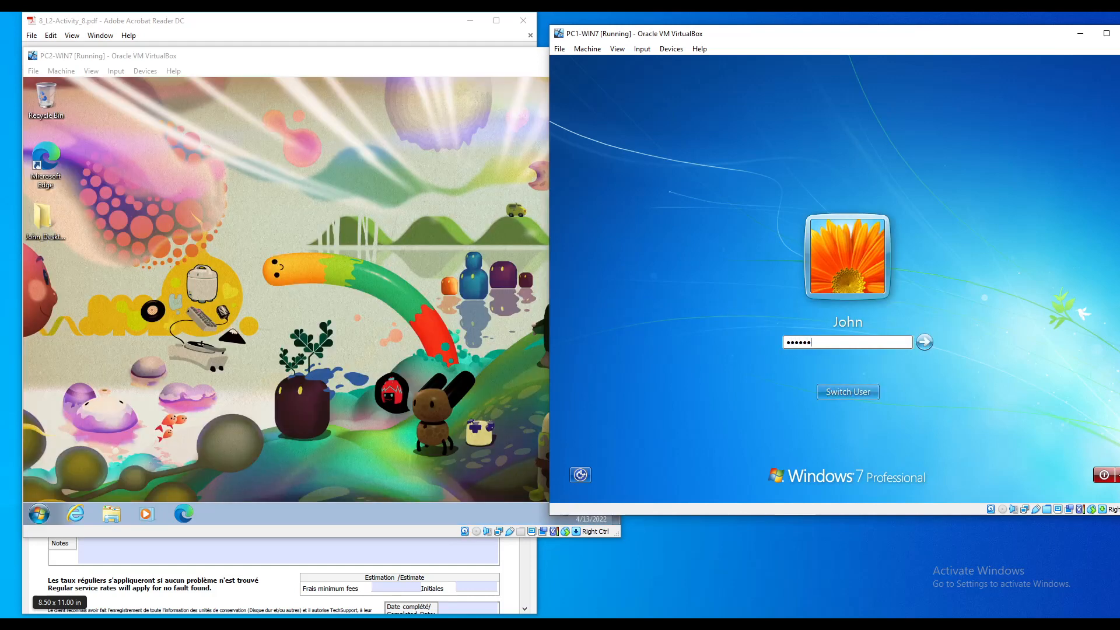
type("••••••")
key("Return")
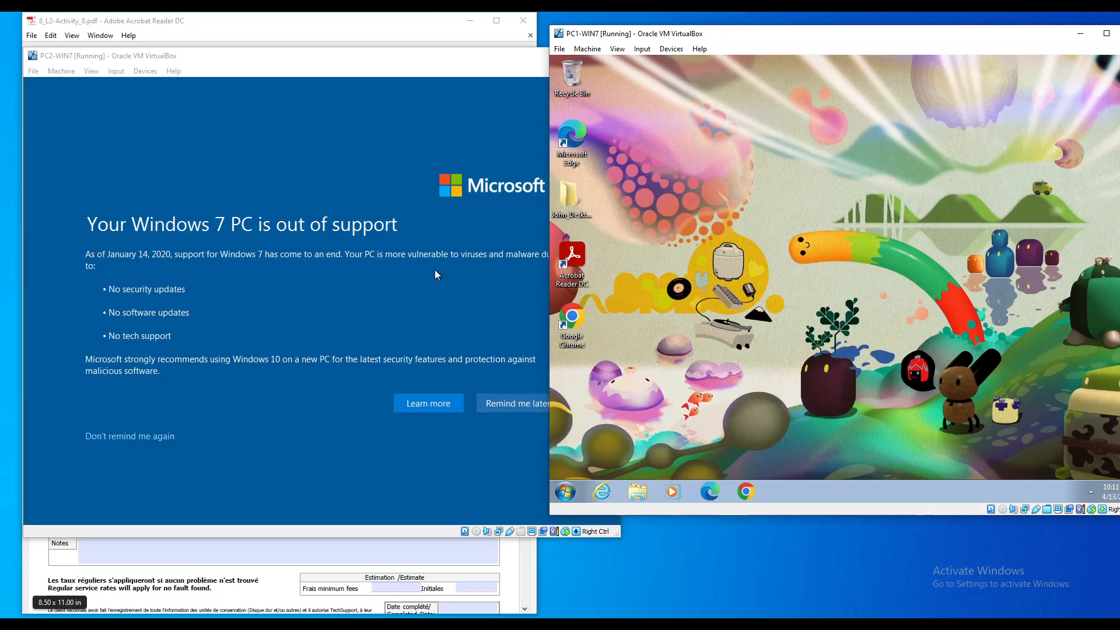
Permanently dismiss PC2-WIN7's out-of-support reminder, and close Microsoft Edge after accepting its welcome page without crash reporting and skipping browser setup
left_click(138, 434)
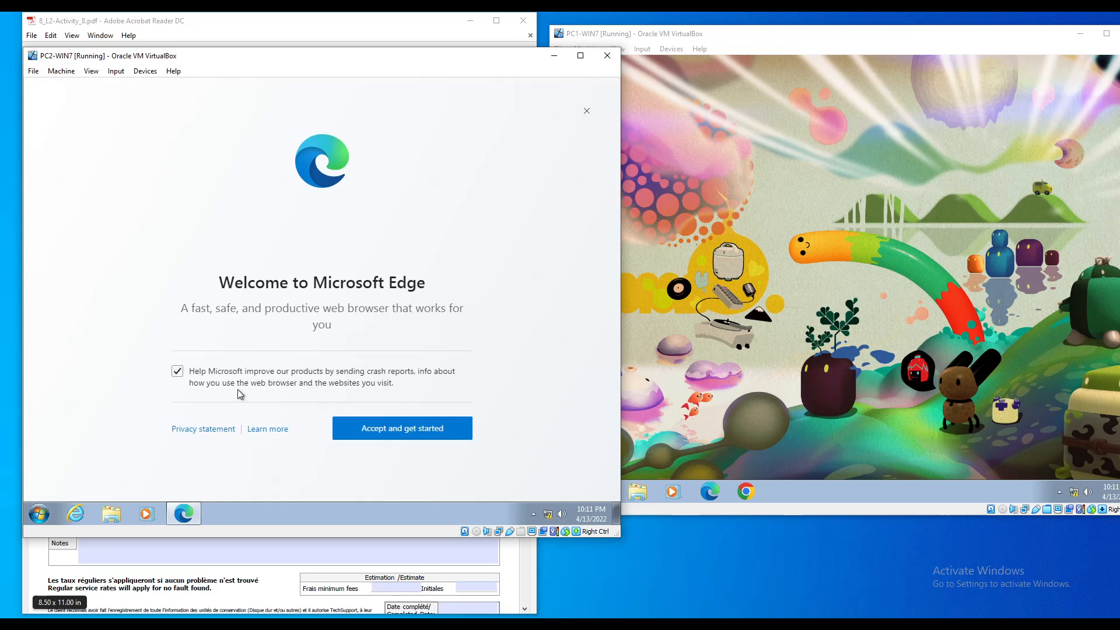
left_click(177, 371)
left_click(387, 433)
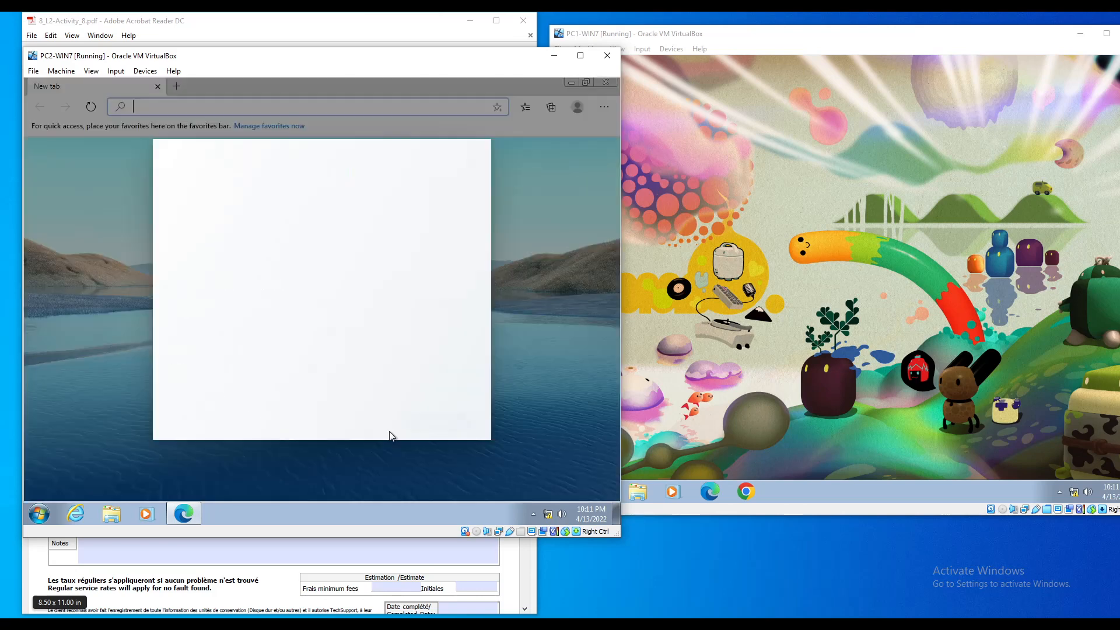
left_click(478, 152)
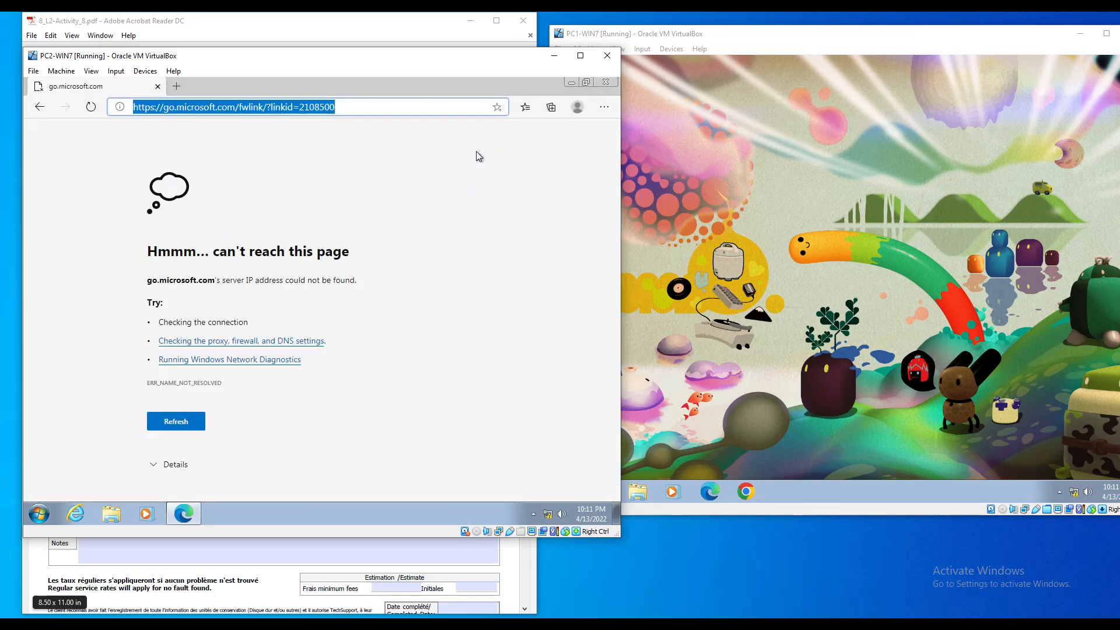
left_click(158, 87)
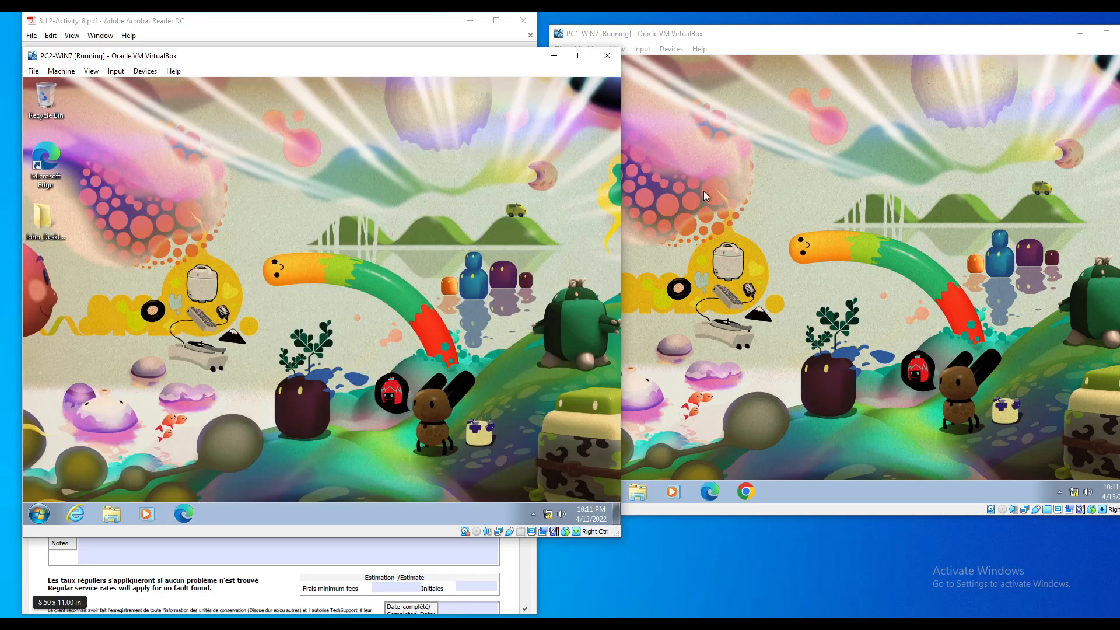
Check the transferred desktop folder and the Documents and Music libraries of the signed-in user on PC2-WIN7, closing each window
double_click(44, 218)
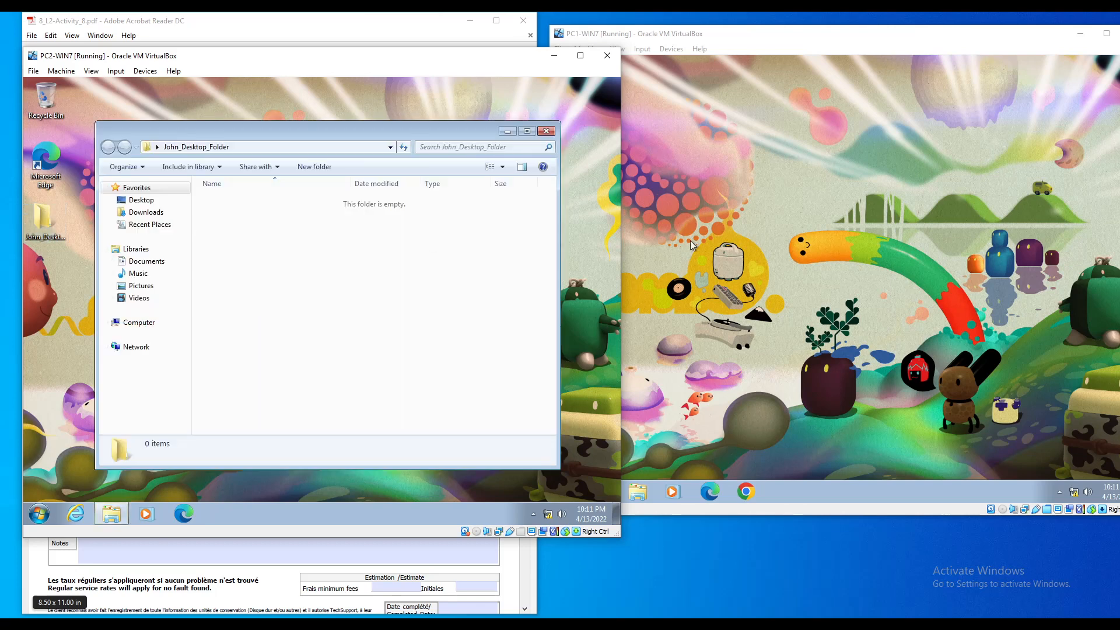
left_click(546, 130)
left_click(747, 222)
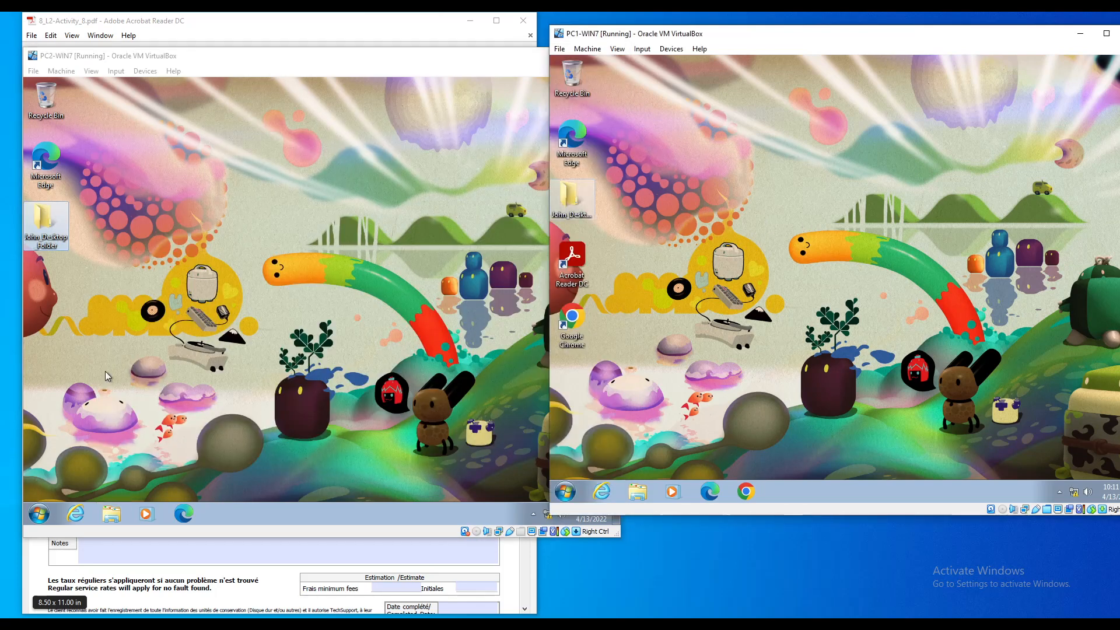
left_click(111, 514)
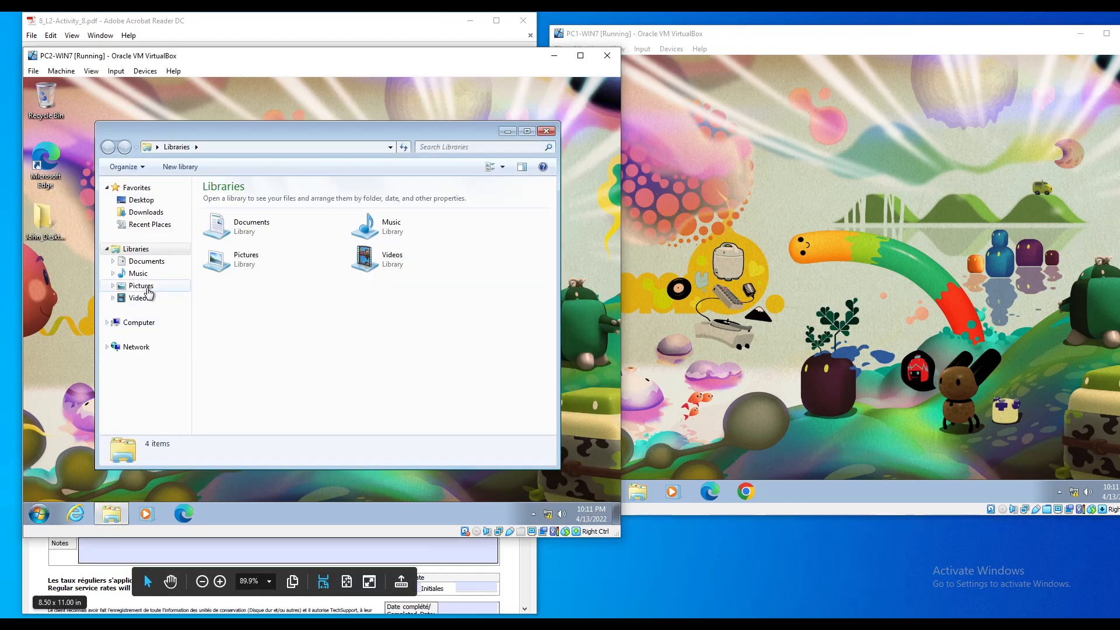
left_click(140, 263)
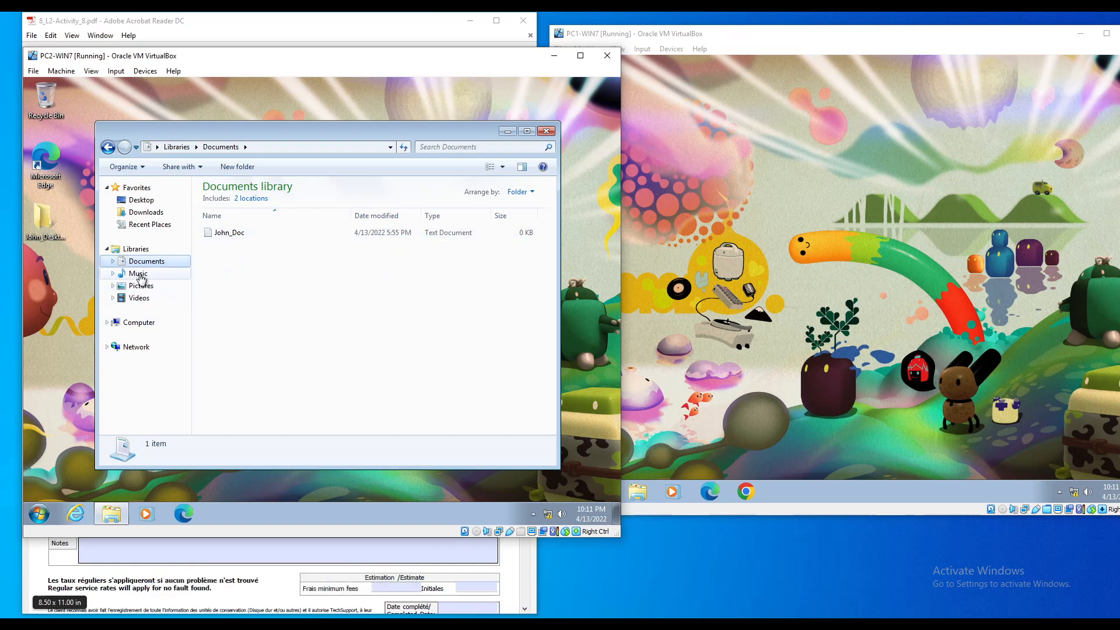
left_click(139, 274)
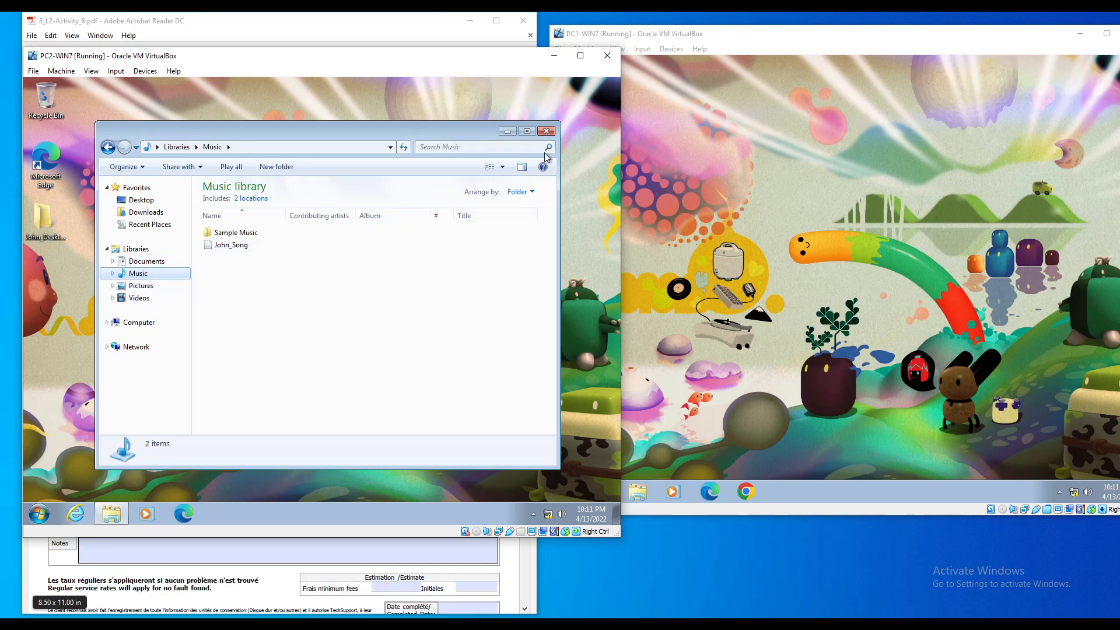
left_click(546, 131)
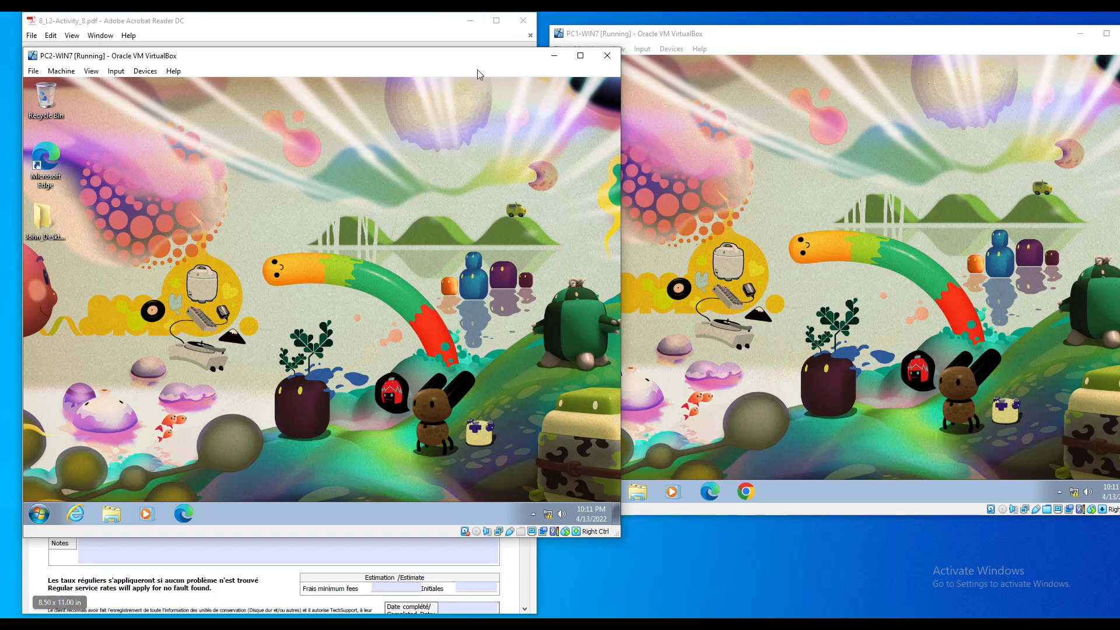
Reposition the PC2-WIN7 and PC1-WIN7 virtual machine windows so both desktops can be compared next to each other
left_click_drag(394, 56, 380, 69)
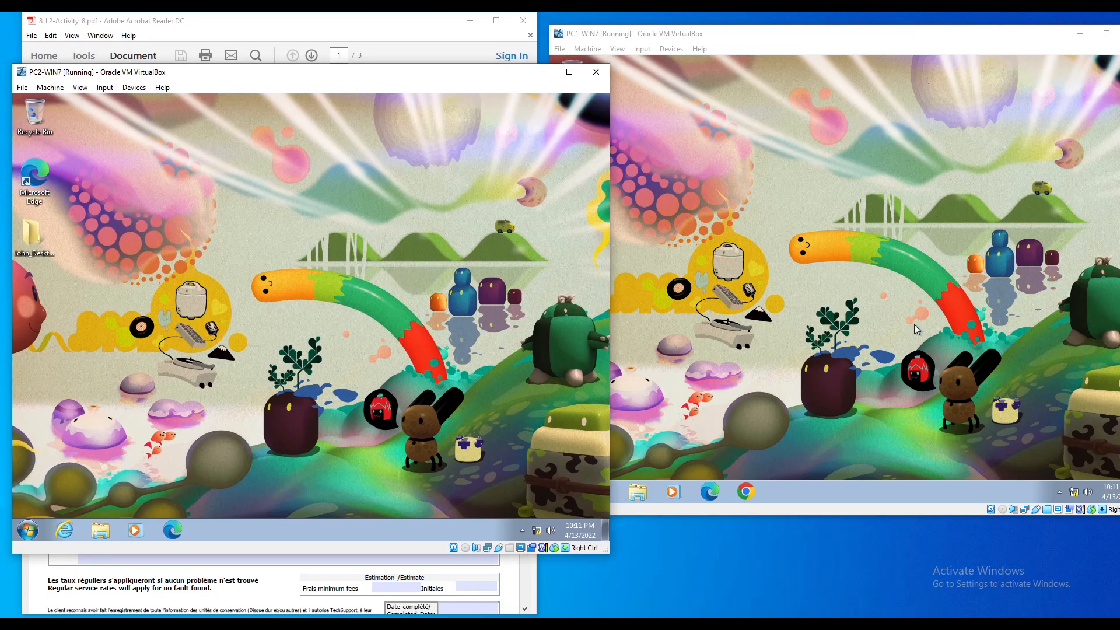
left_click_drag(933, 37, 912, 45)
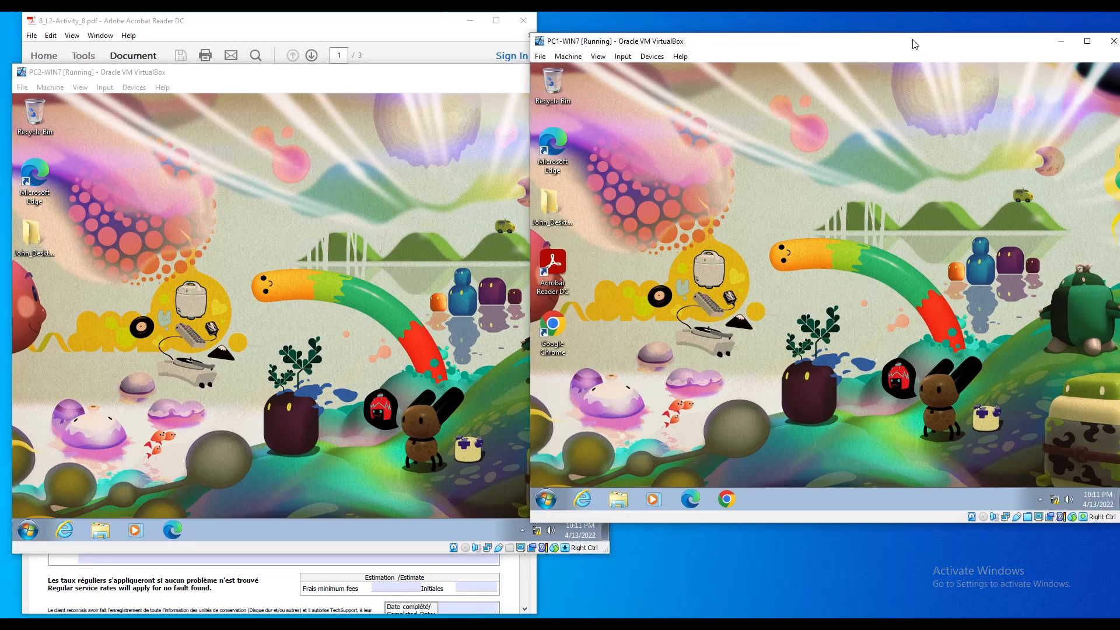